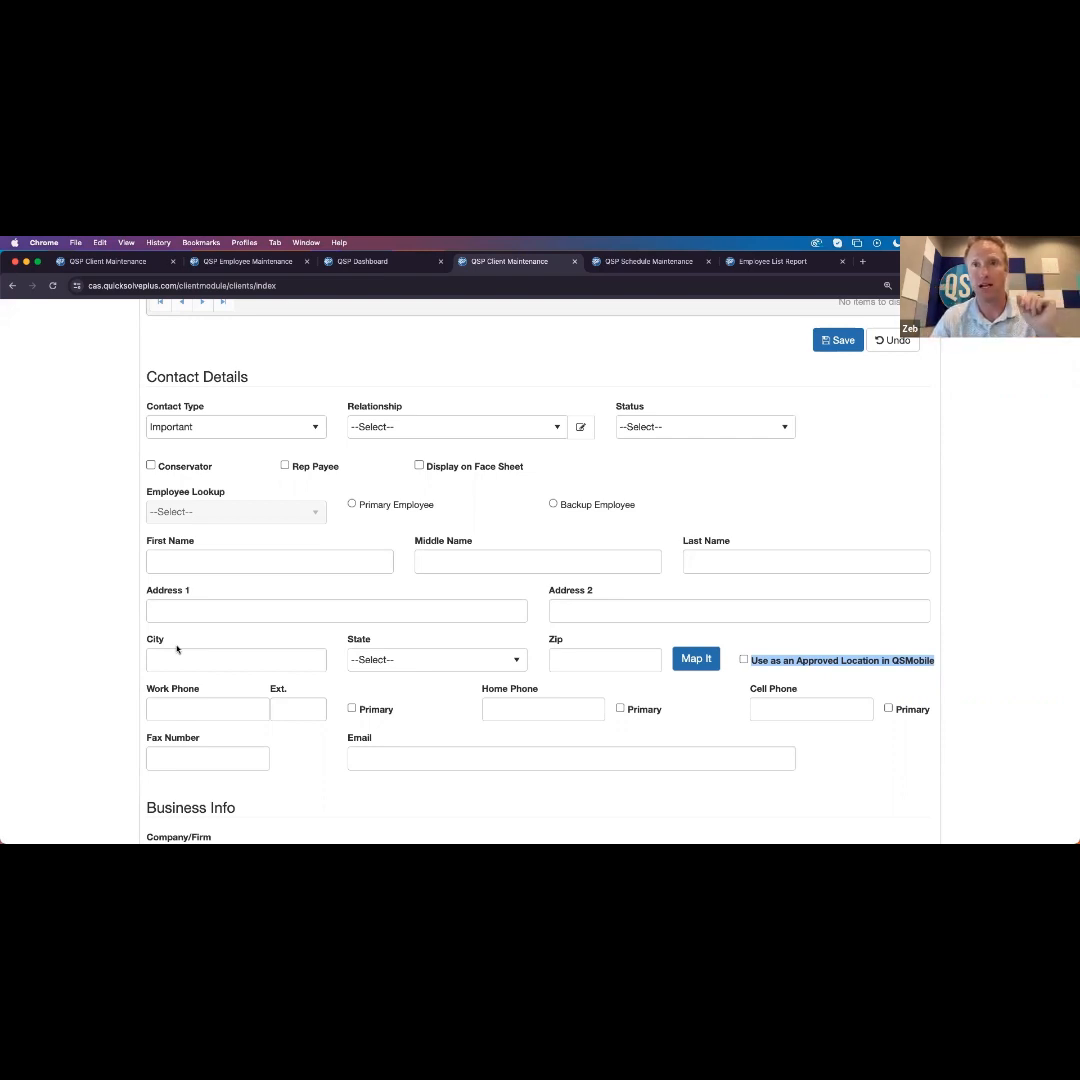
Leave the client's contact form without saving and open the same client's Schedule settings
scroll(55, 574, up, 3)
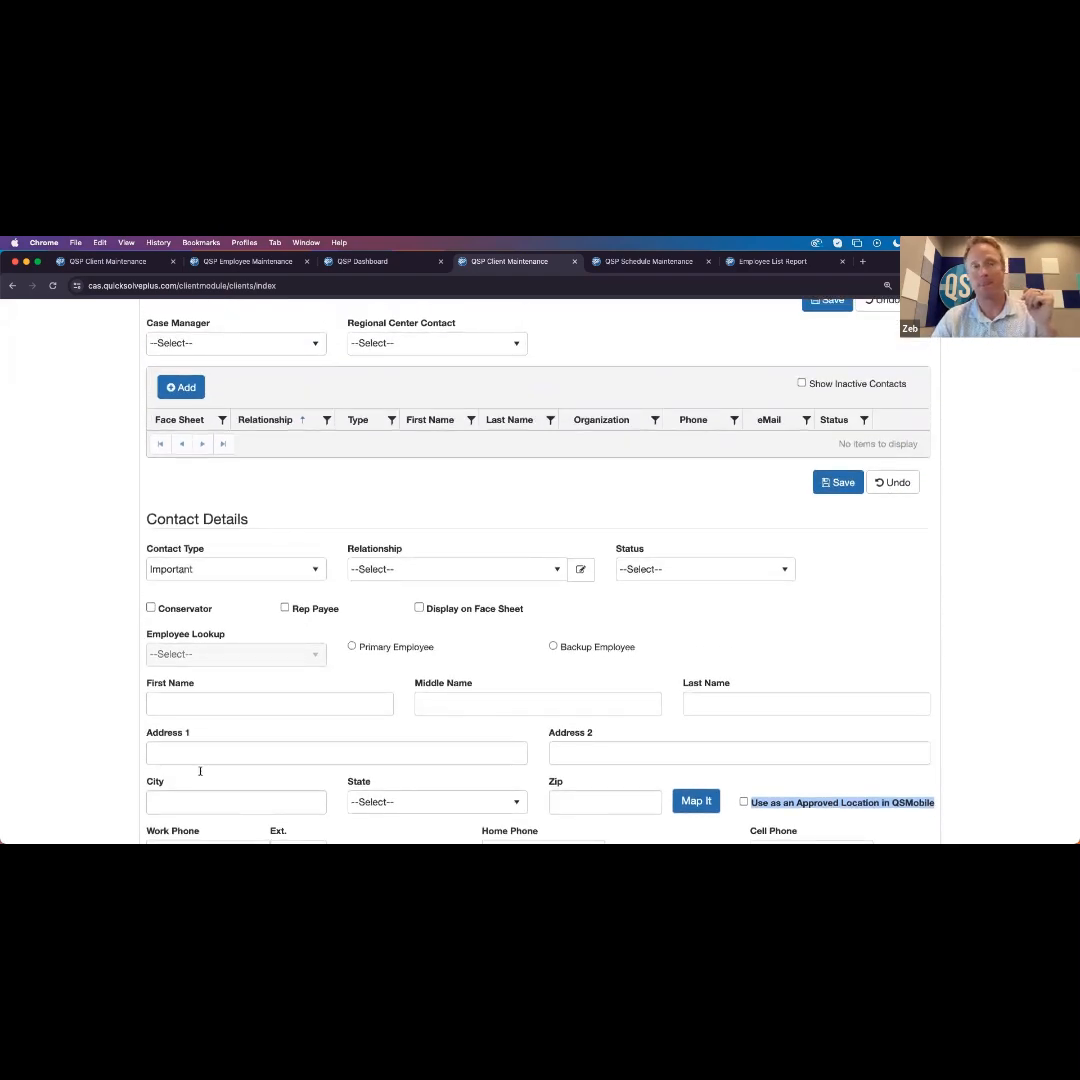
click(113, 569)
scroll(105, 585, up, 2)
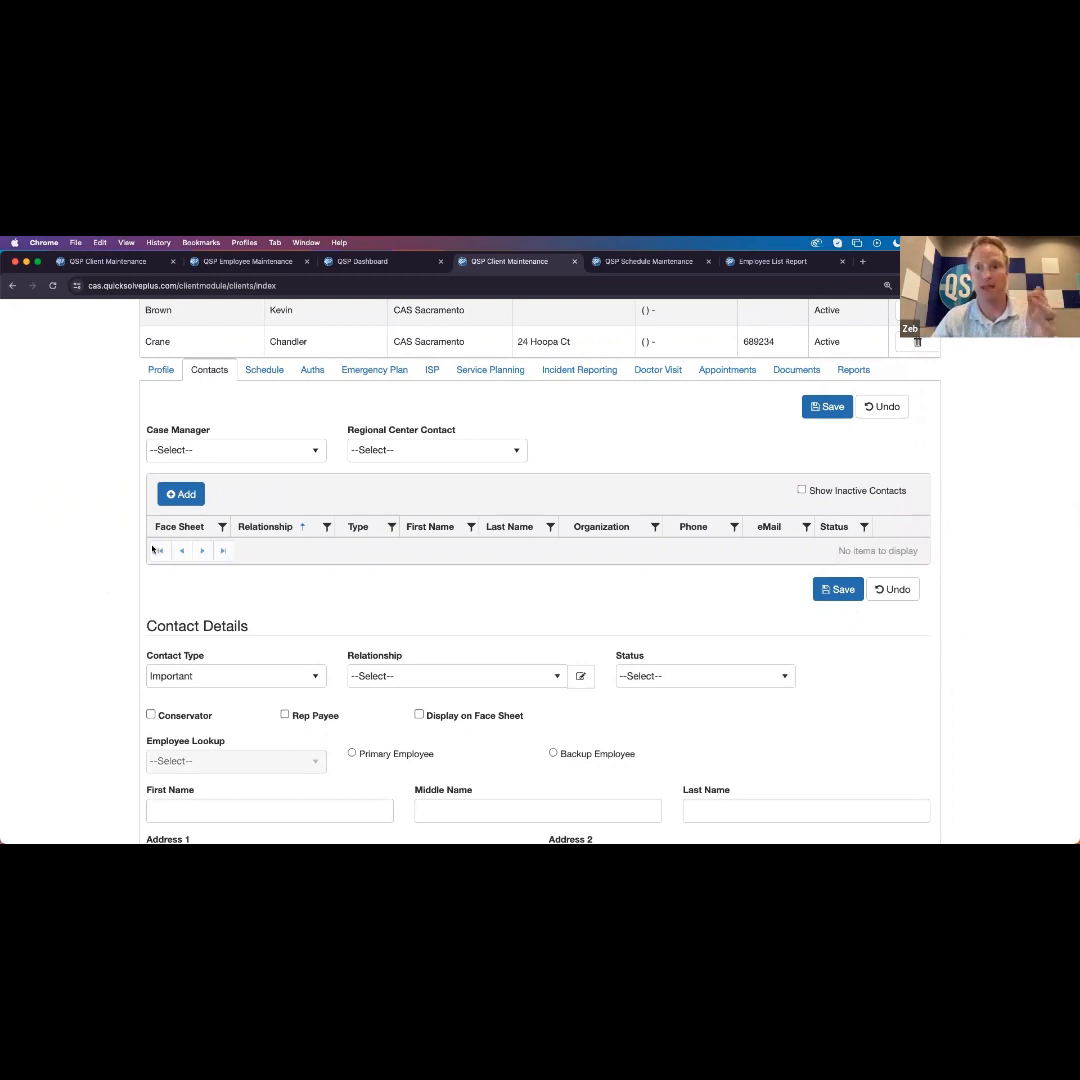
scroll(152, 549, up, 1)
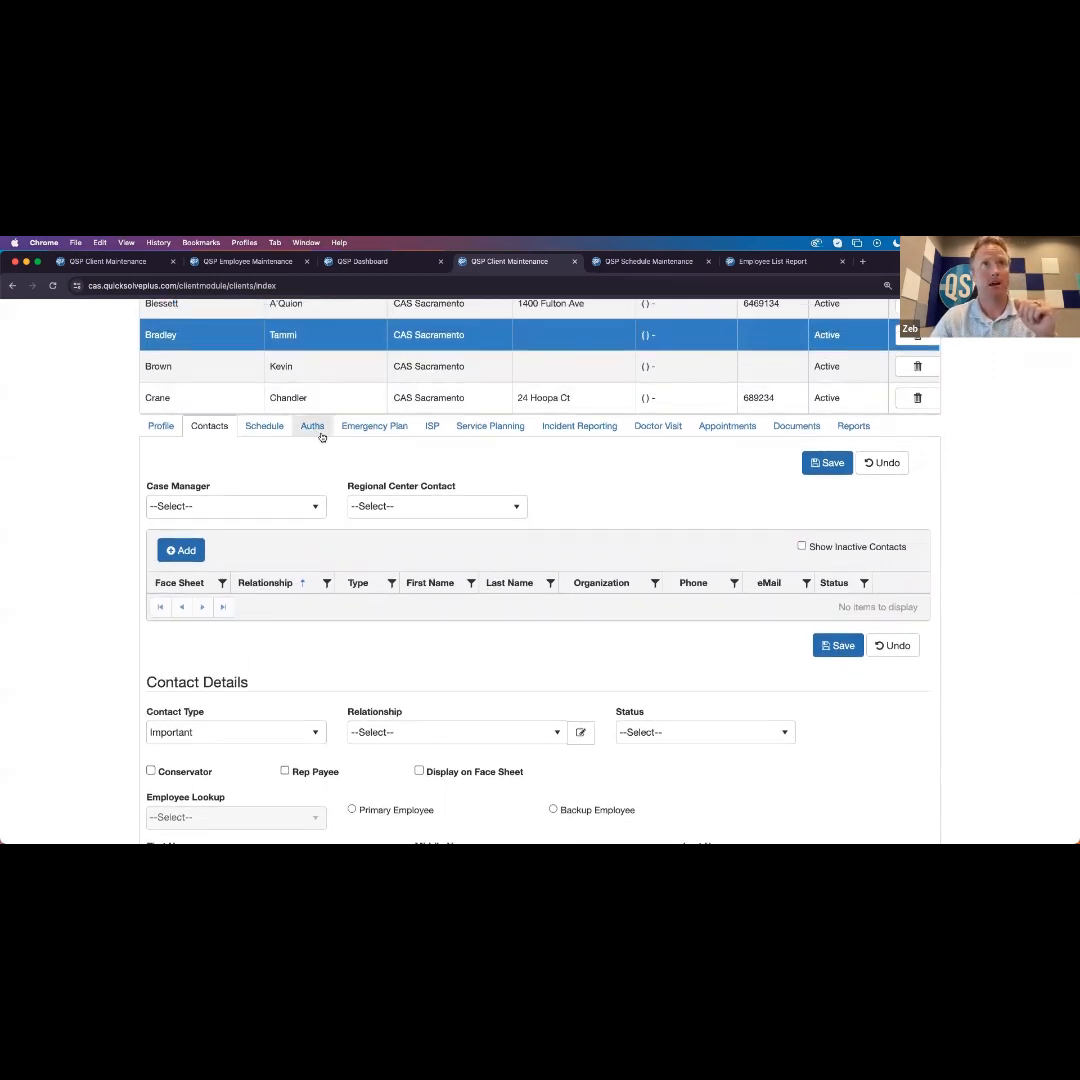
click(271, 436)
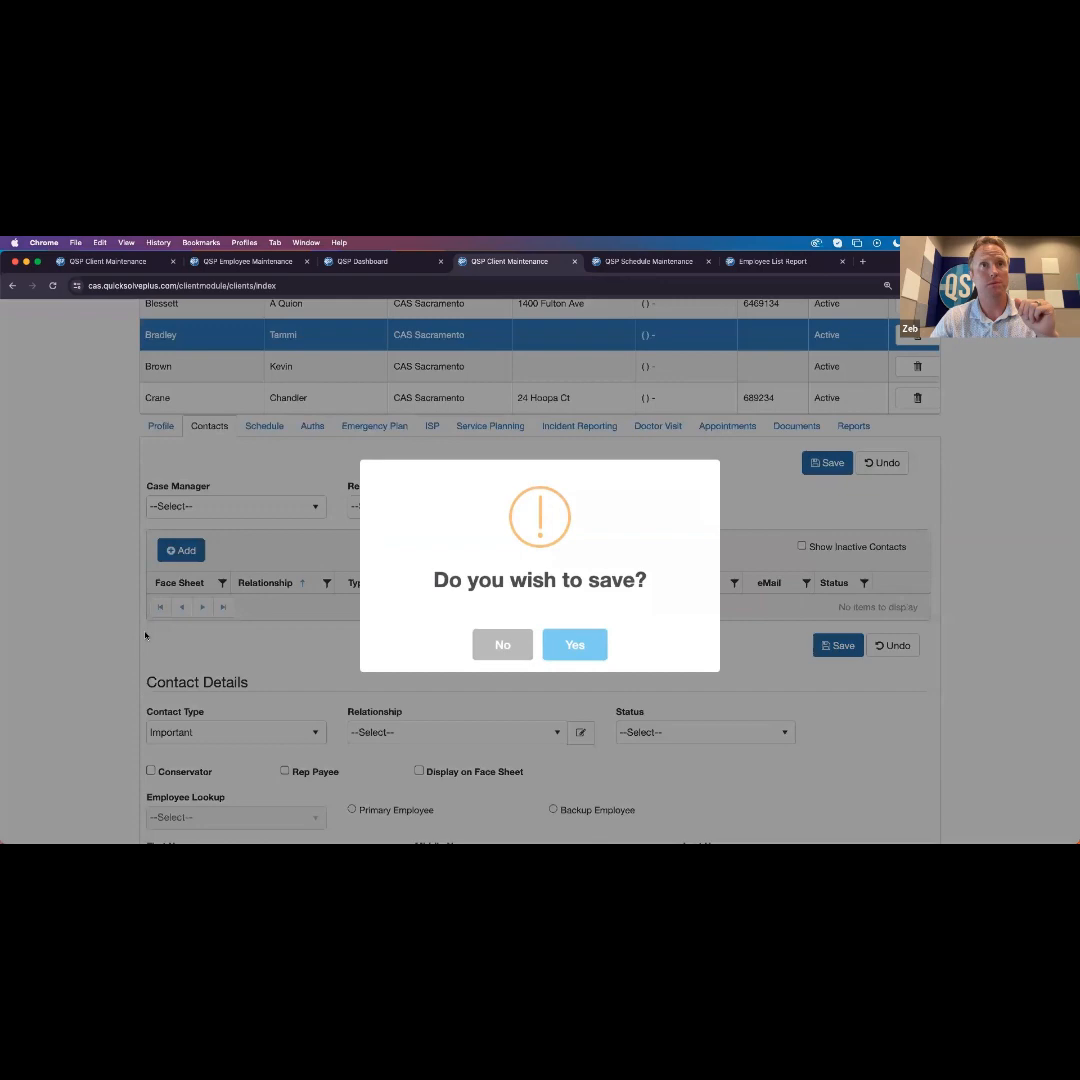
click(499, 644)
Examine the client's QSClock preferences, especially the options for including shifts in QSClock and geofencing at approved locations
scroll(117, 705, down, 2)
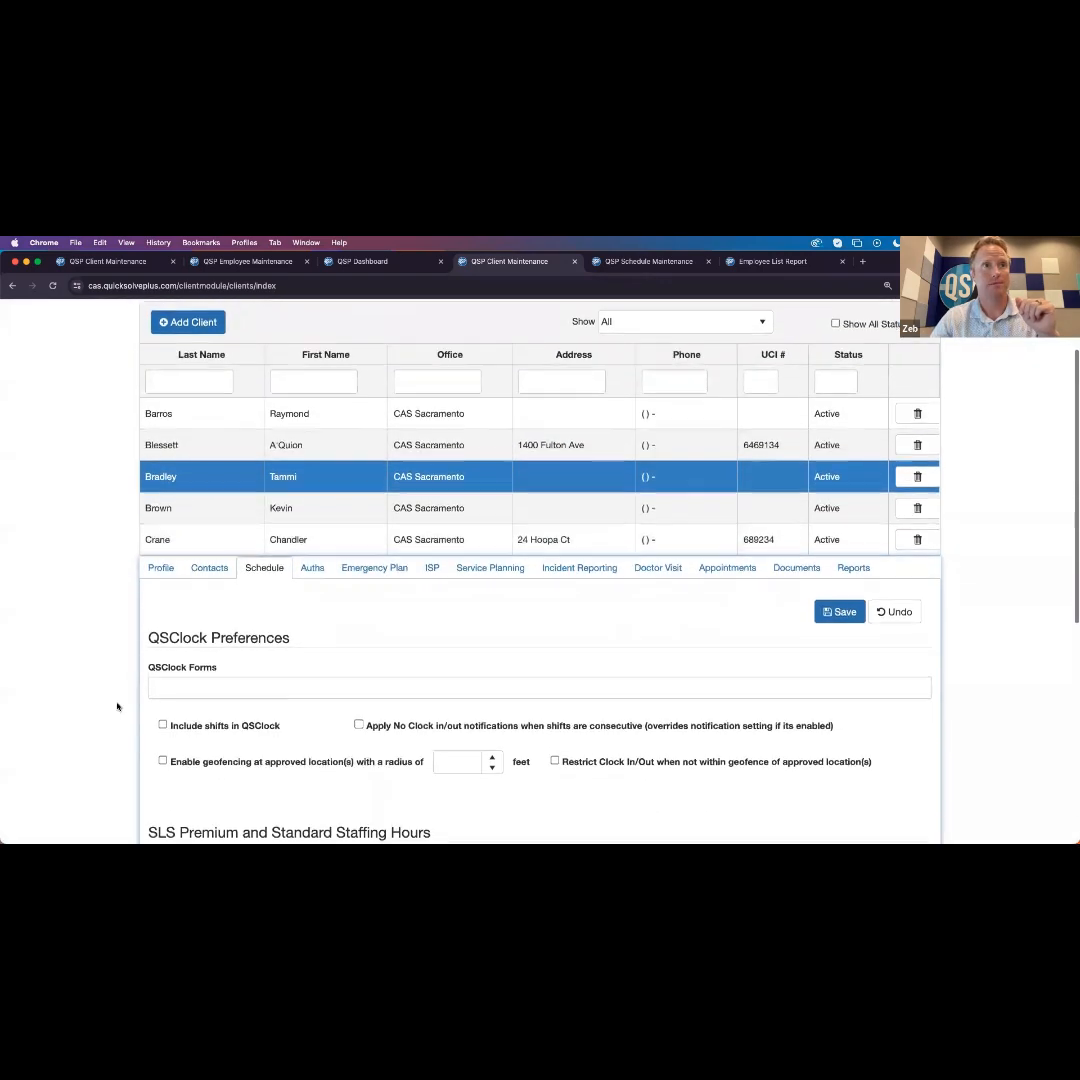
scroll(117, 707, down, 1)
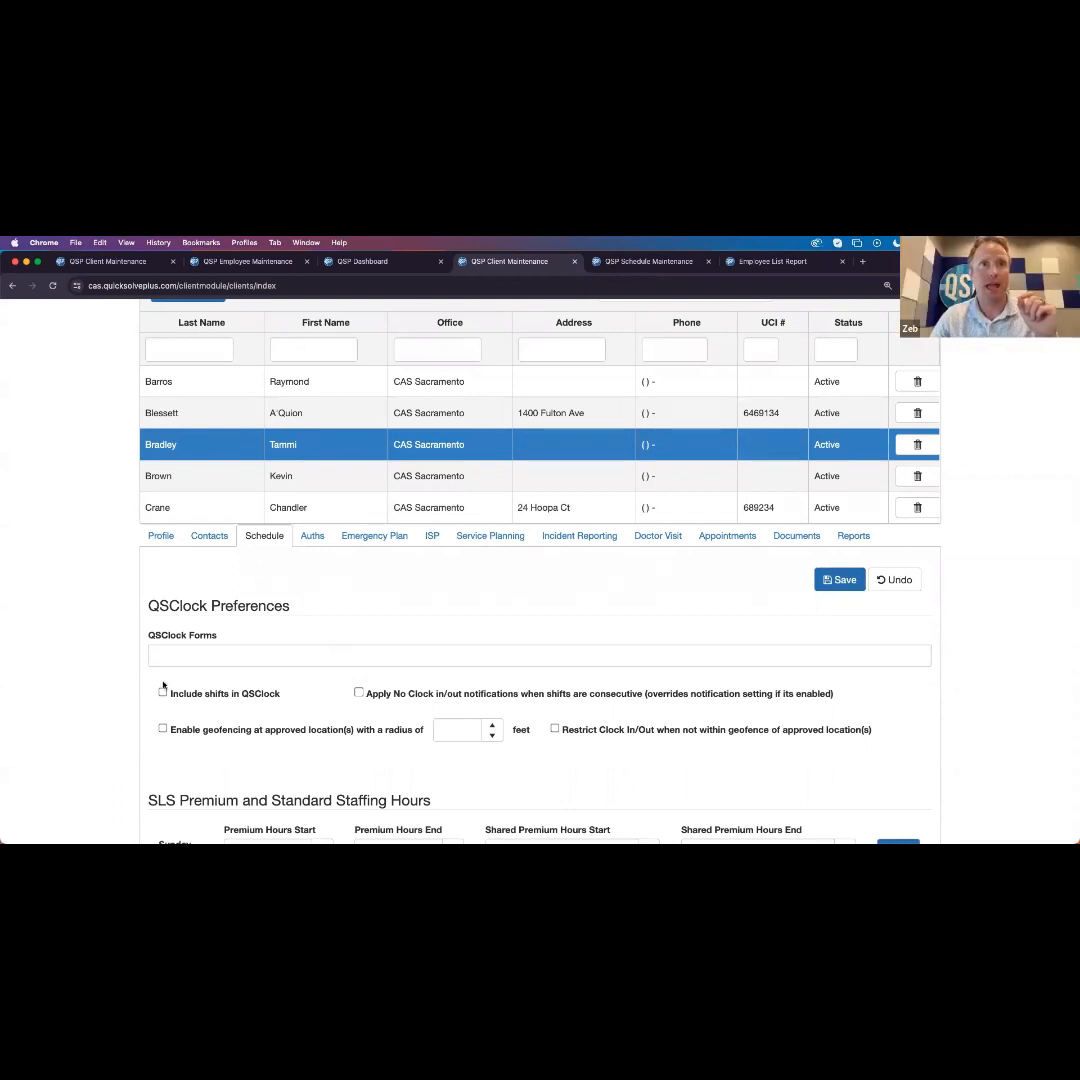
scroll(128, 711, down, 2)
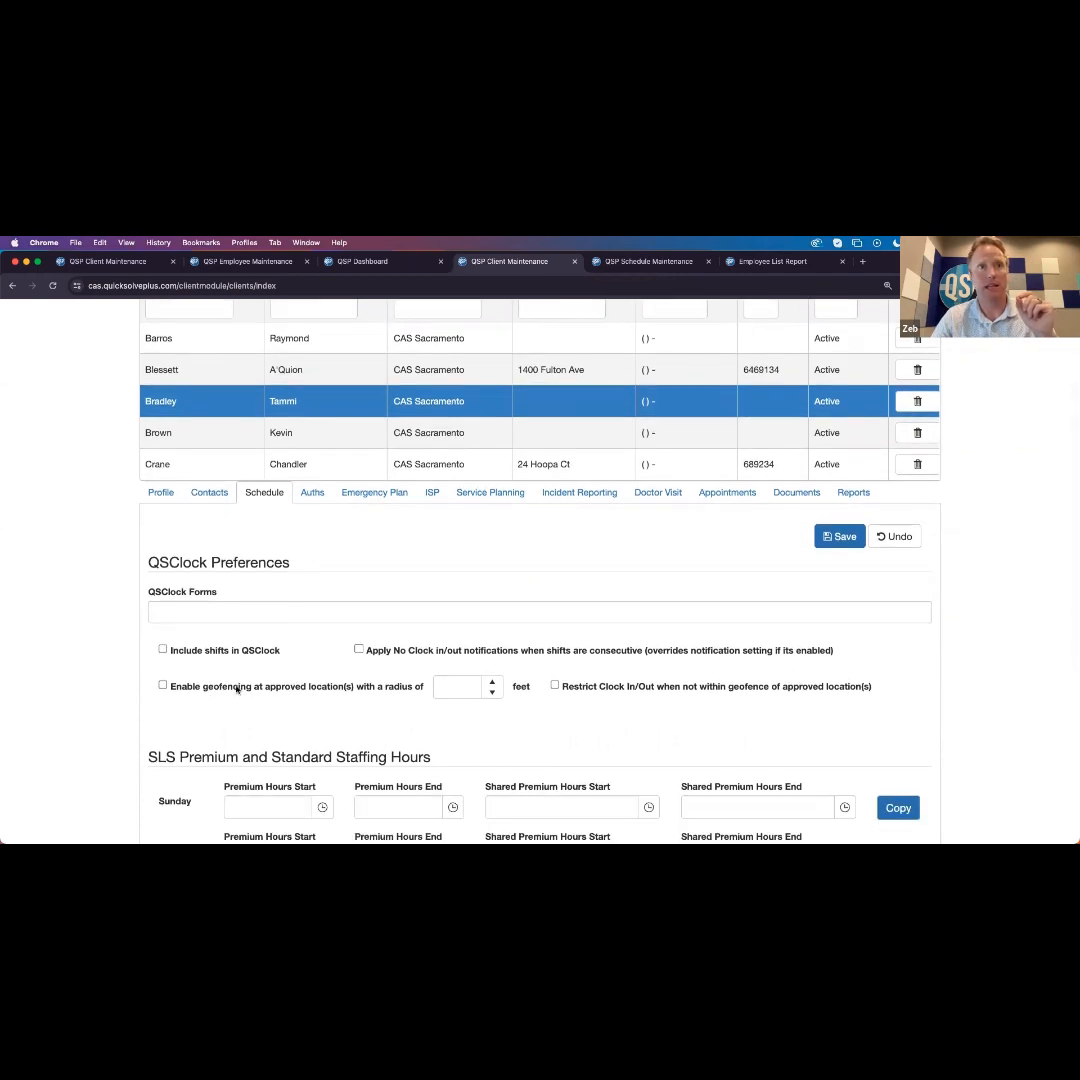
drag(282, 651, 168, 651)
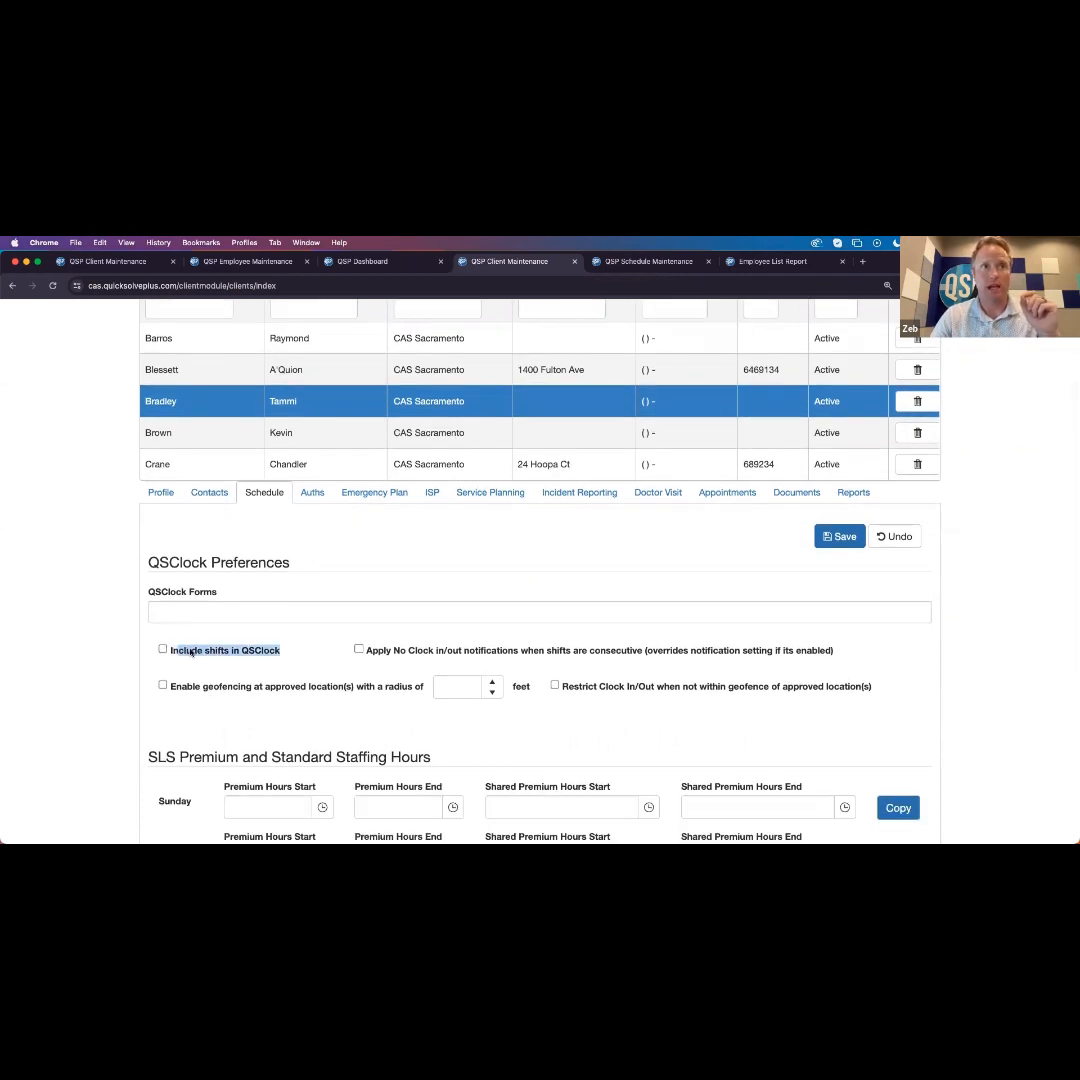
click(284, 650)
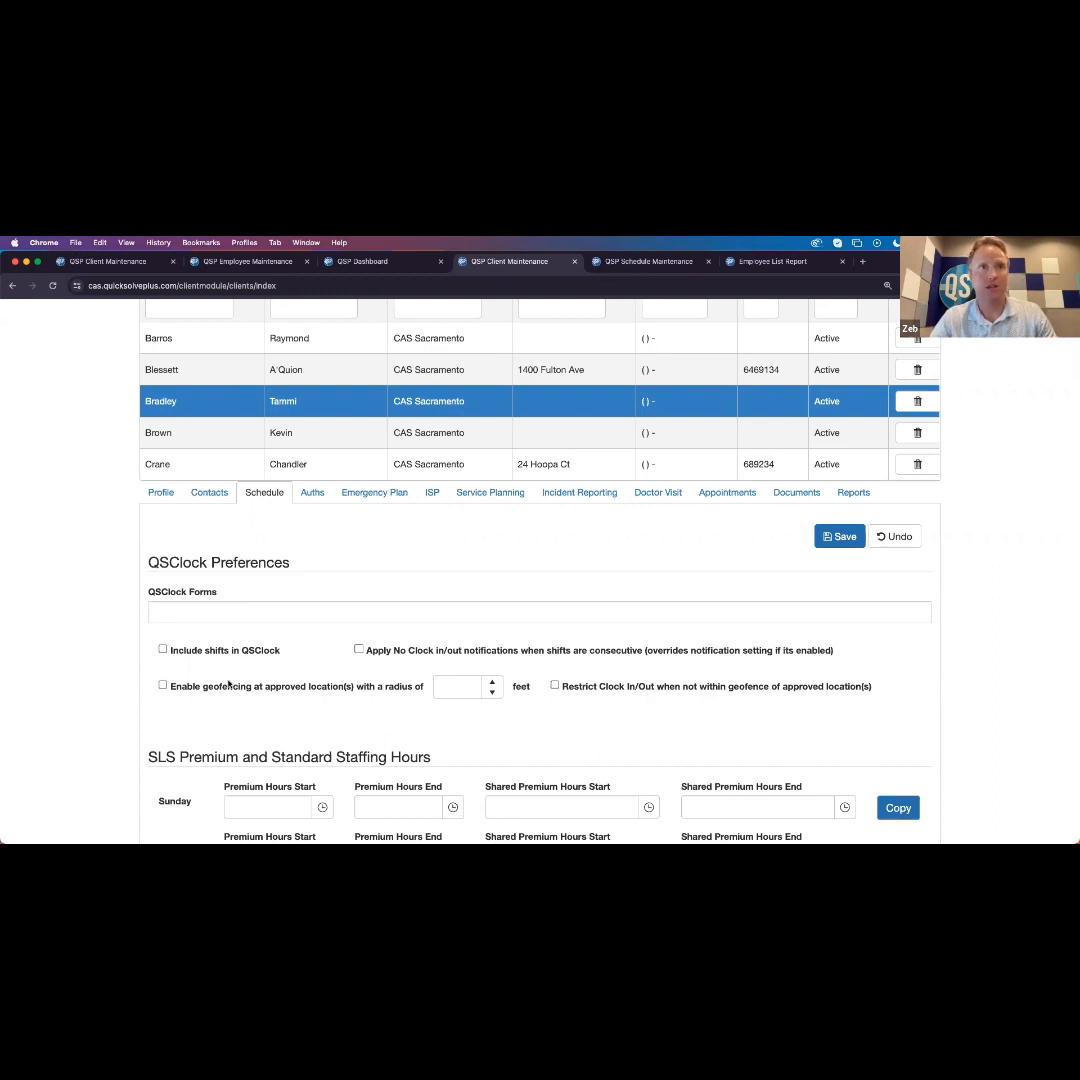
mouse_move(202, 686)
mouse_down()
mouse_move(372, 686)
mouse_move(206, 689)
mouse_up()
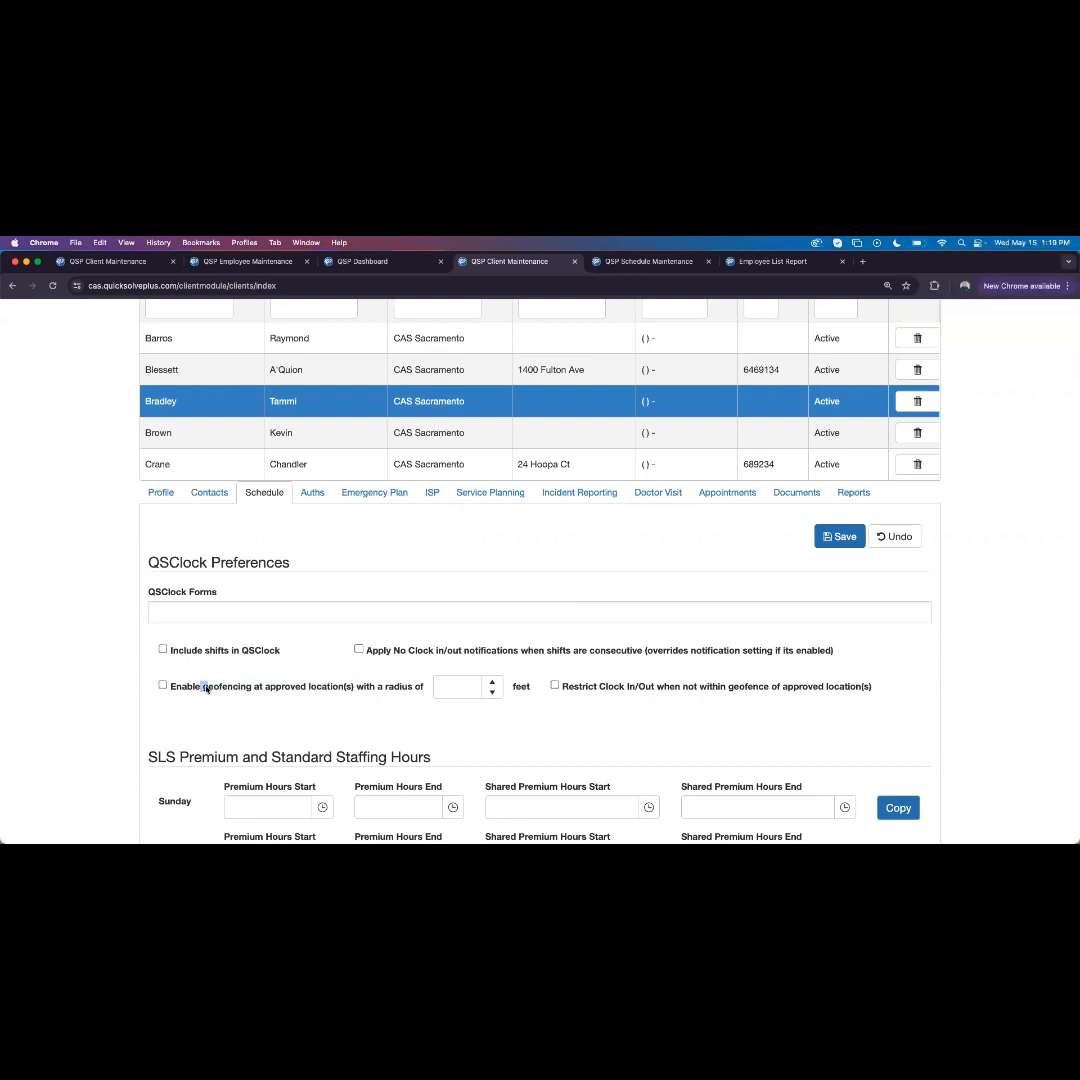
click(123, 584)
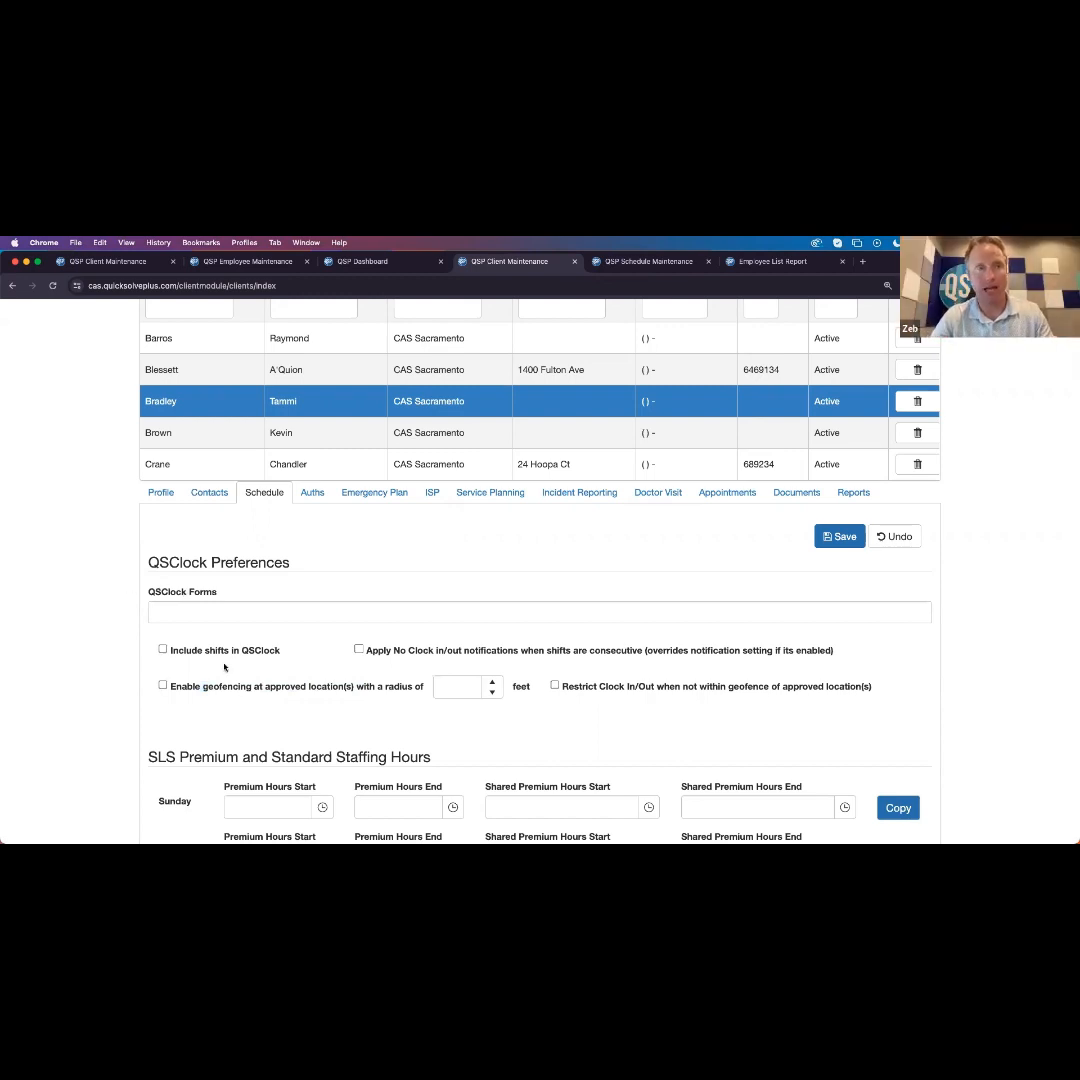
Start a new service authorization for the client with the service type SLS POS (896 Direct)
click(311, 500)
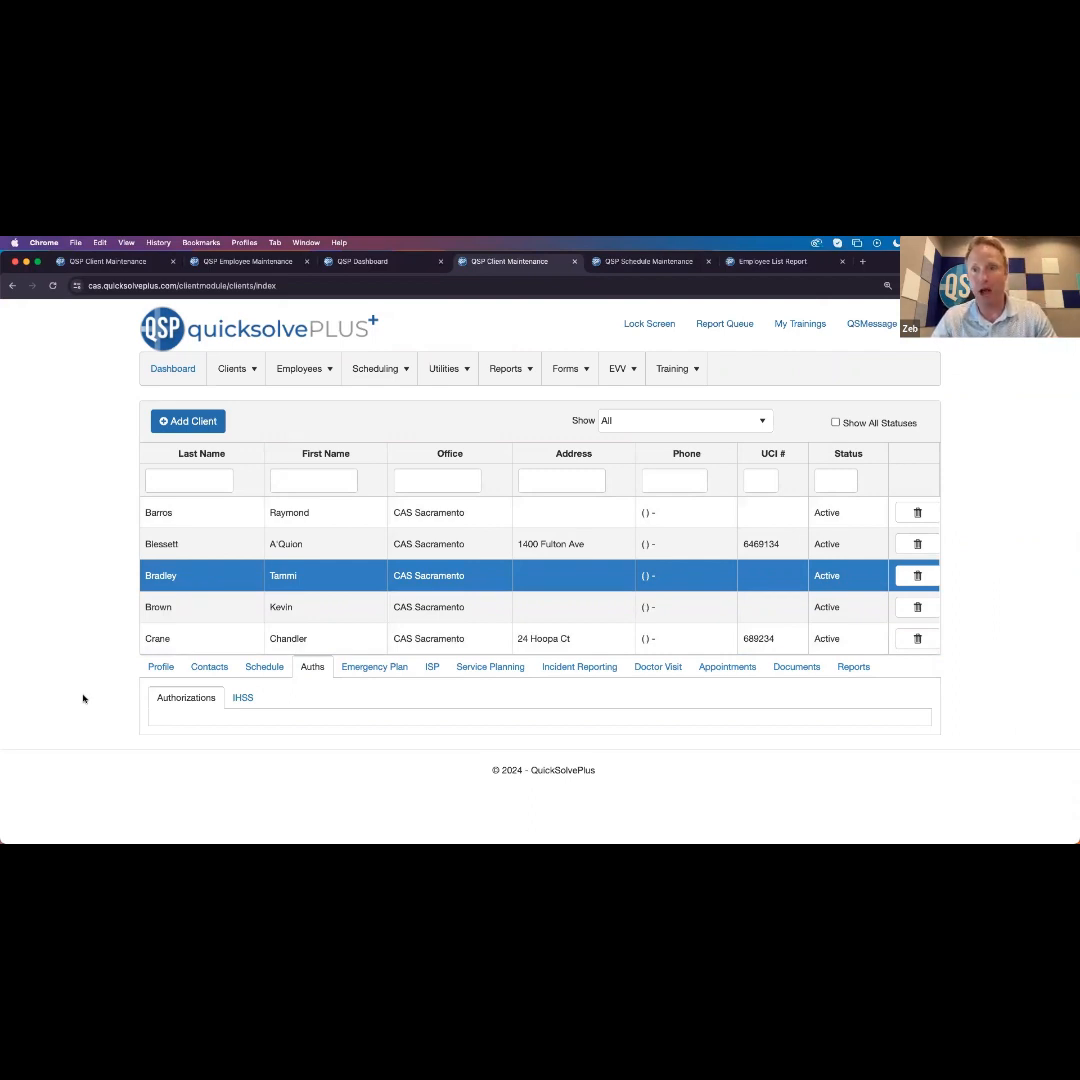
scroll(84, 699, down, 1)
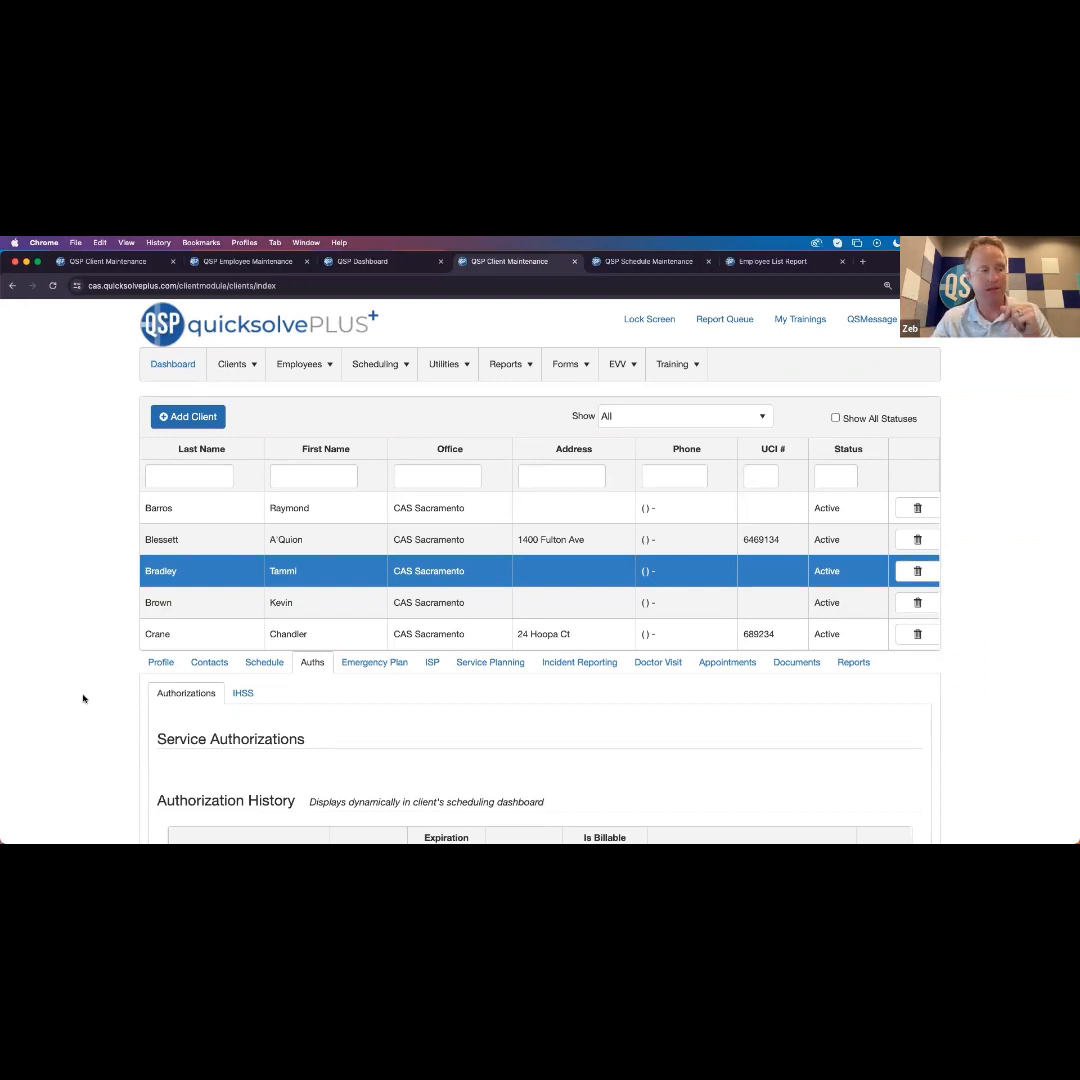
scroll(84, 699, down, 1)
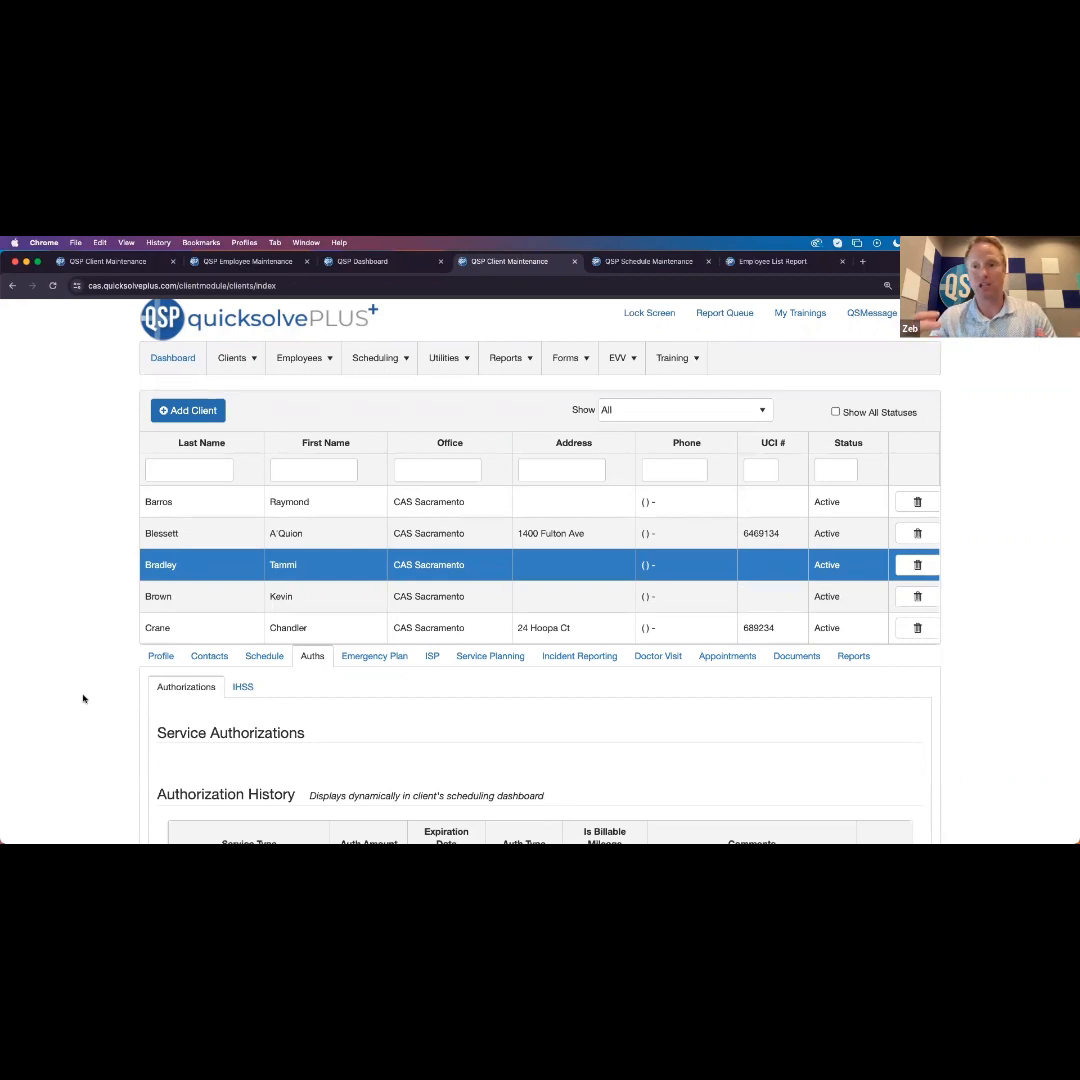
scroll(84, 699, up, 1)
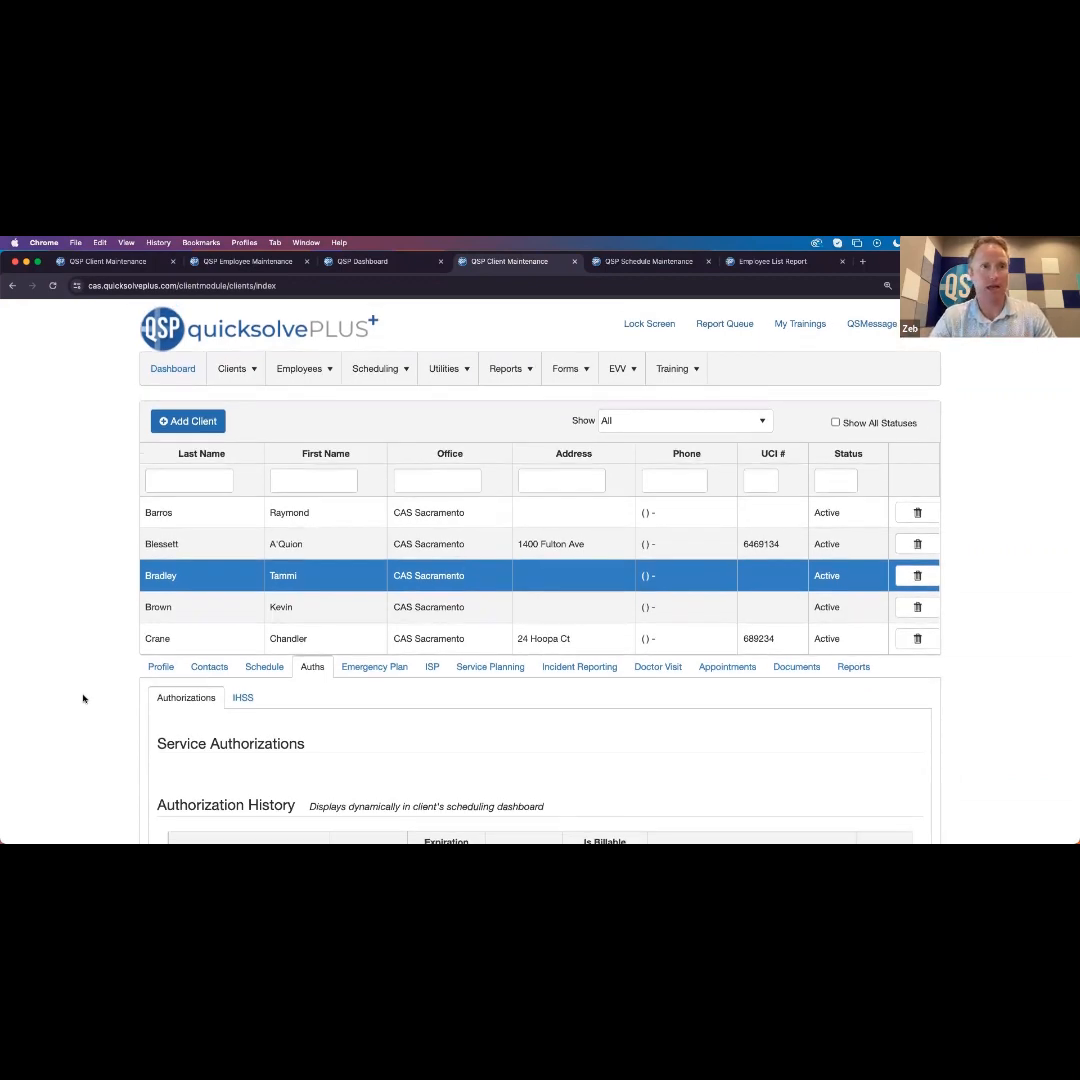
scroll(84, 699, down, 5)
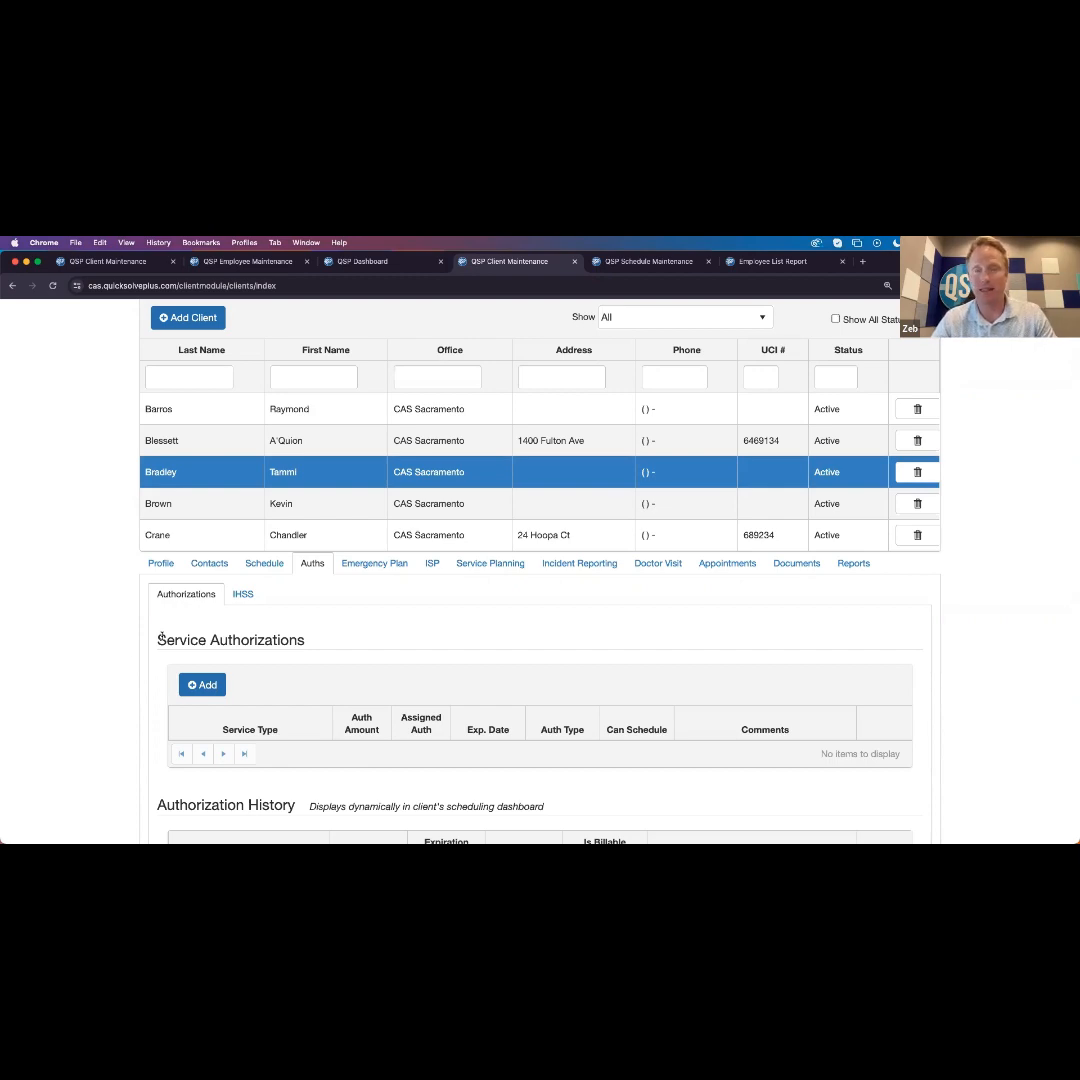
scroll(116, 663, down, 2)
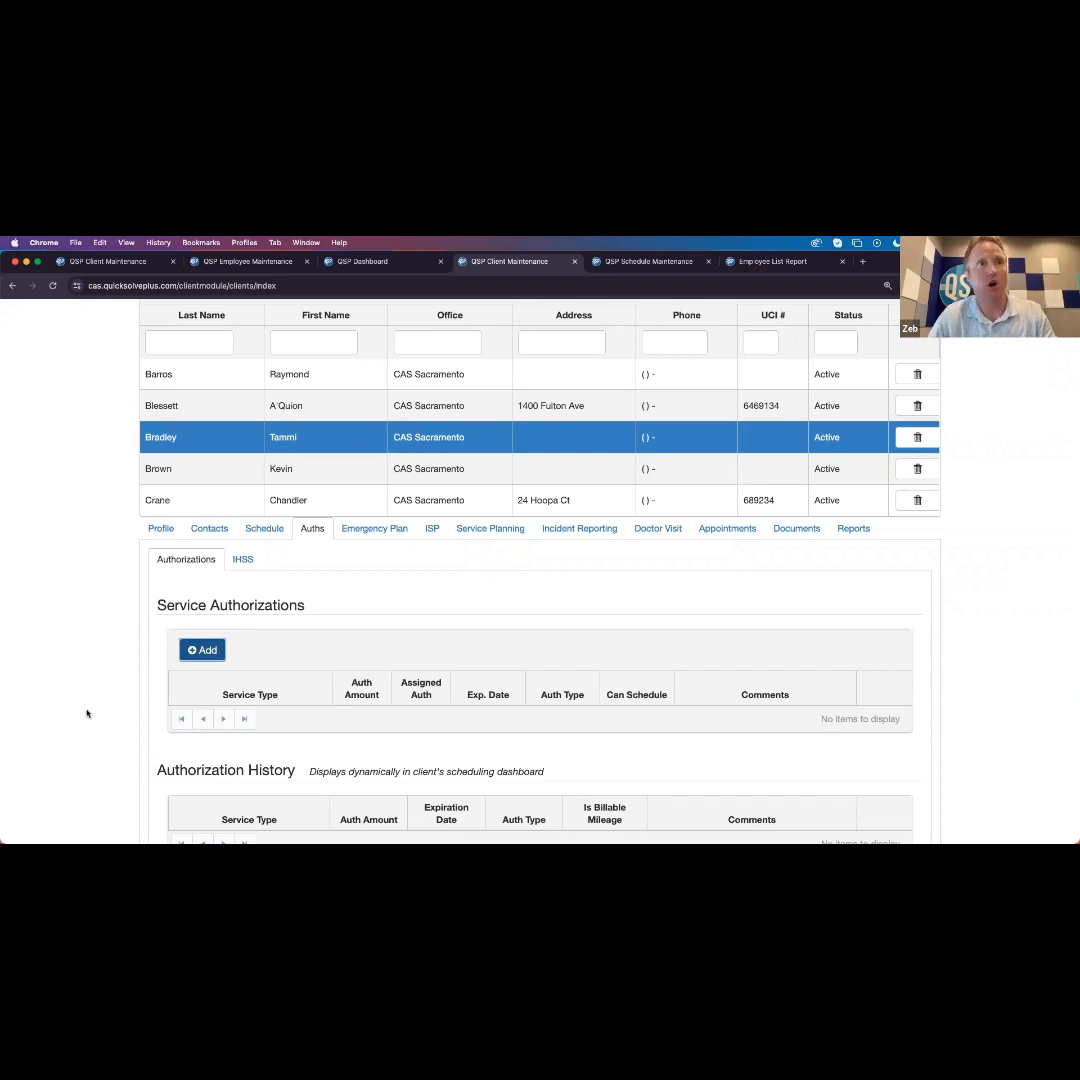
scroll(107, 747, down, 3)
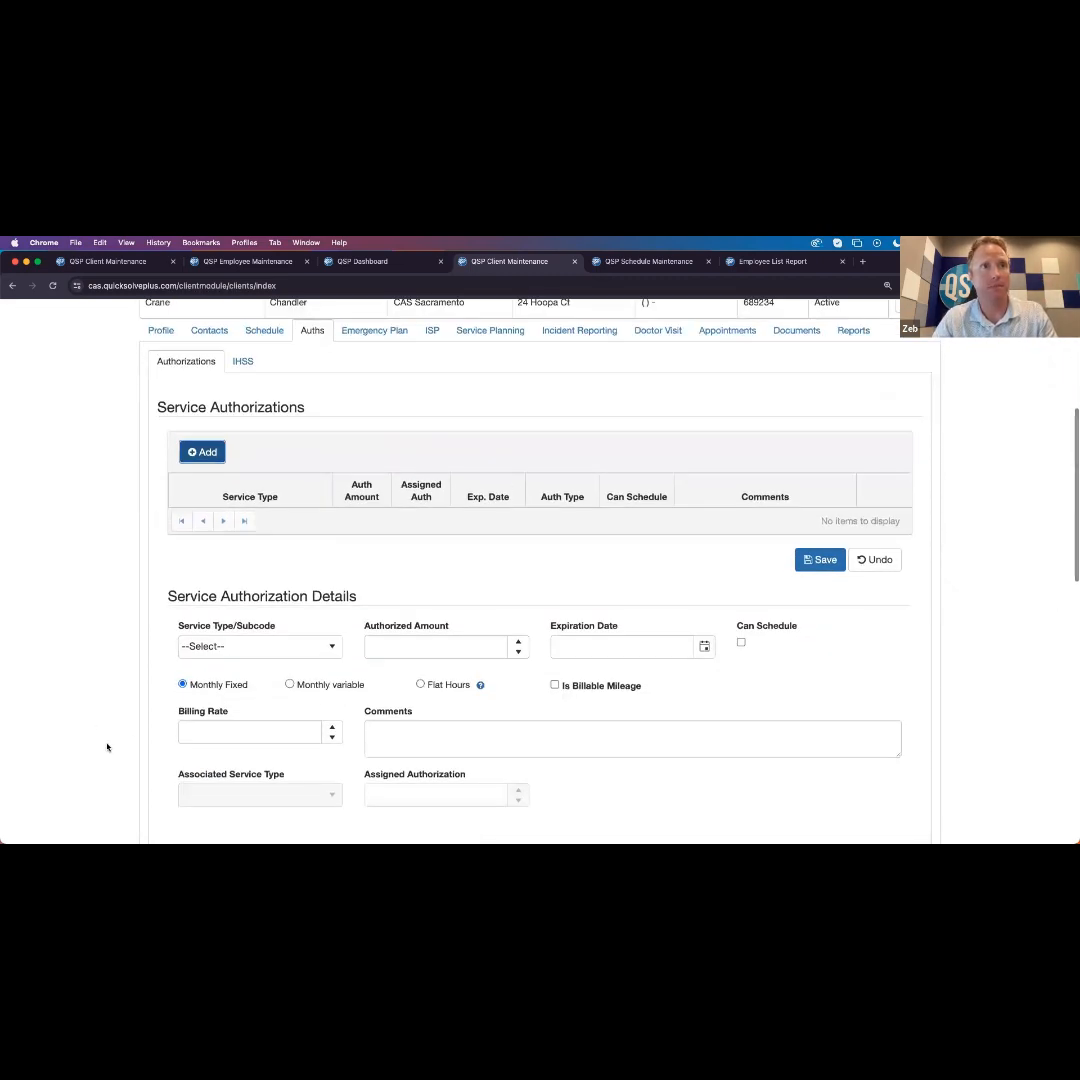
click(255, 652)
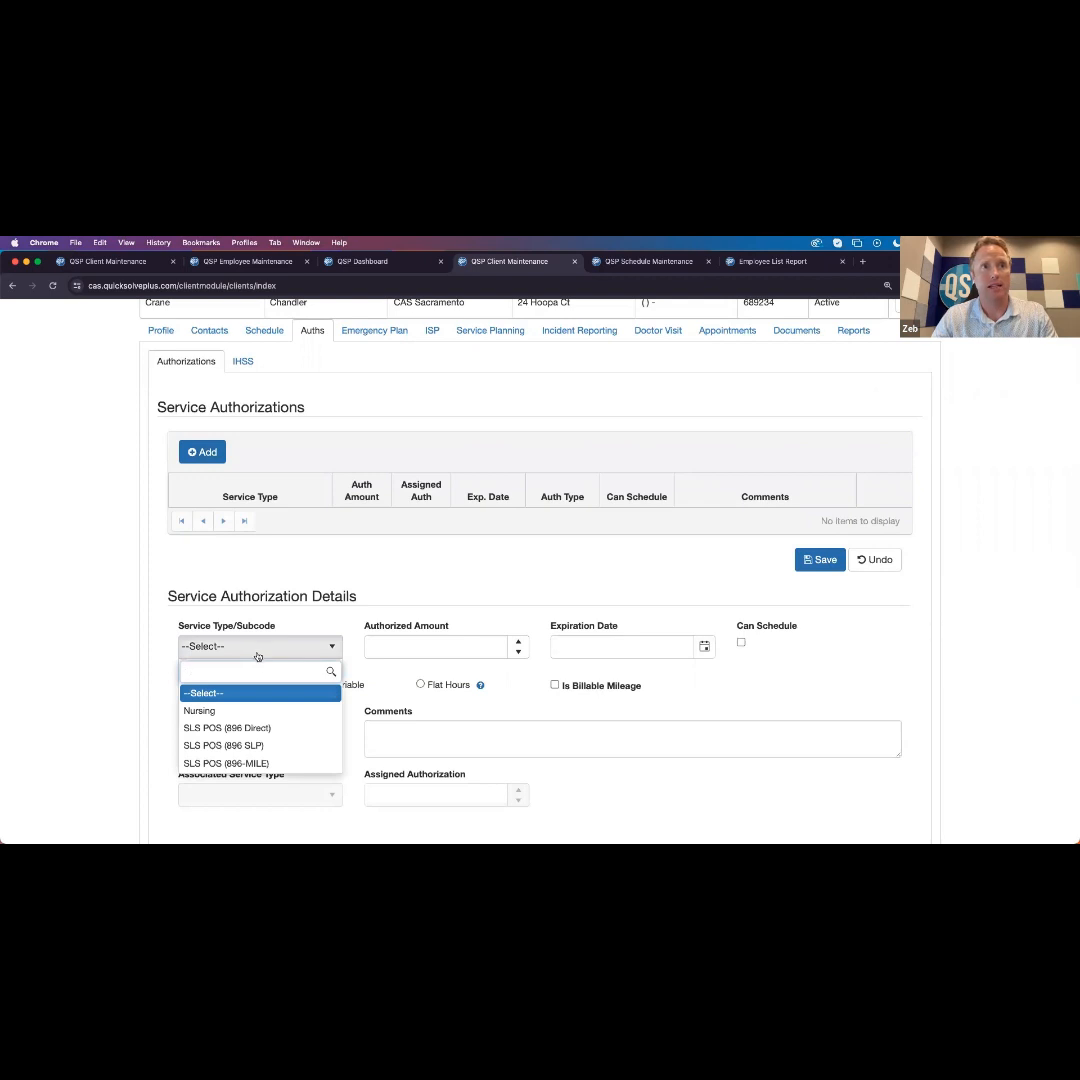
click(282, 730)
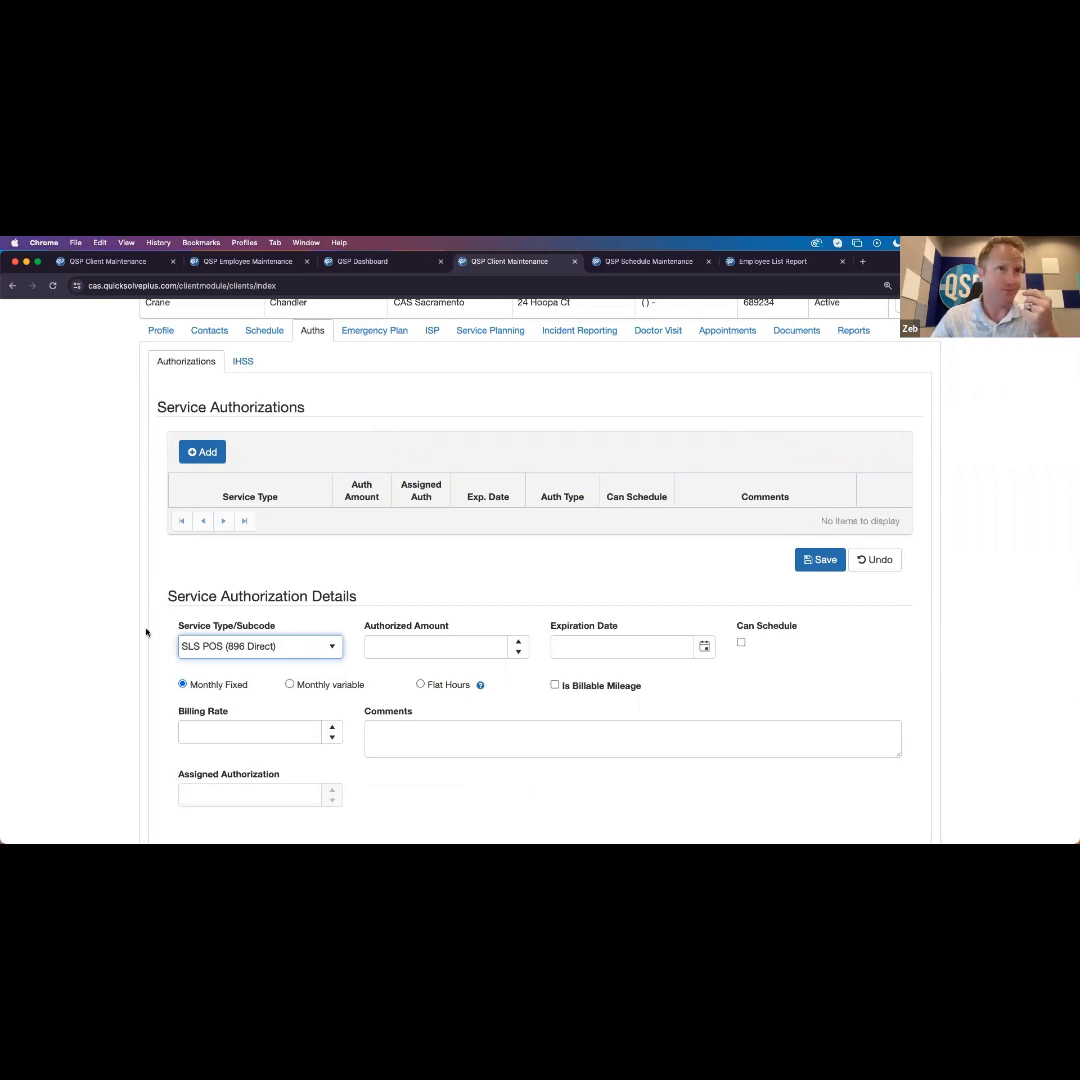
Enable Can Schedule for the new authorization and try to save it without an expiration date
scroll(146, 632, up, 2)
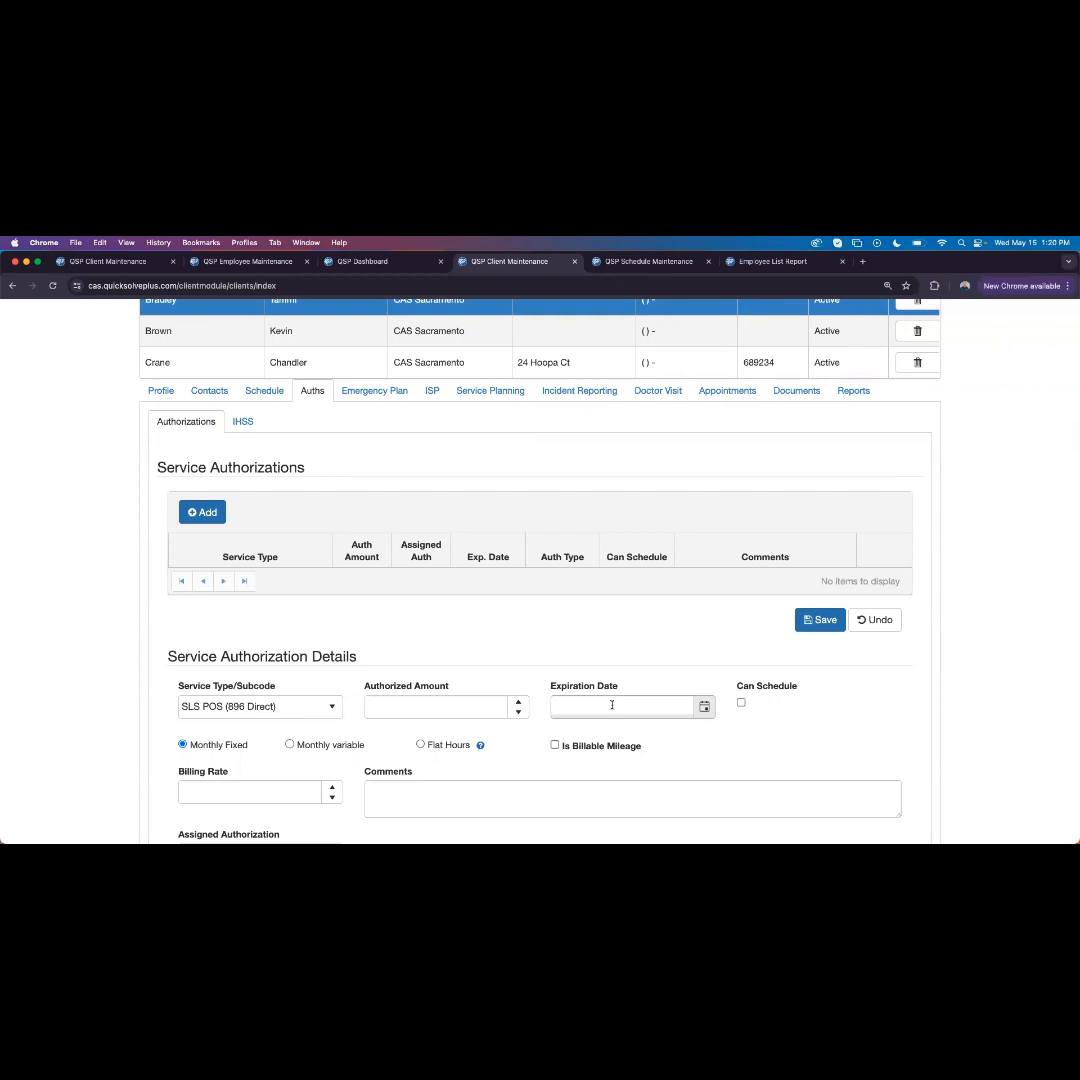
click(741, 703)
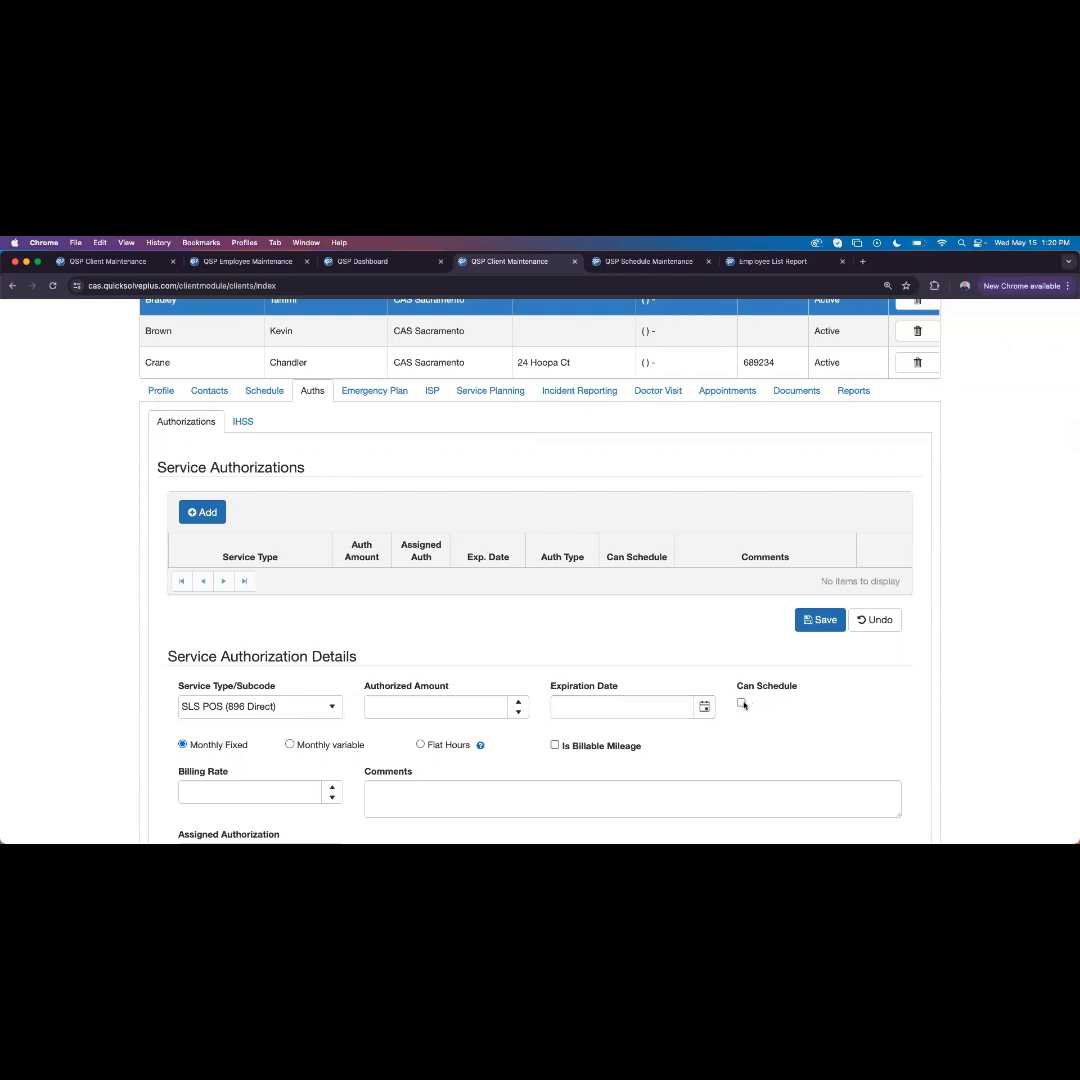
click(603, 709)
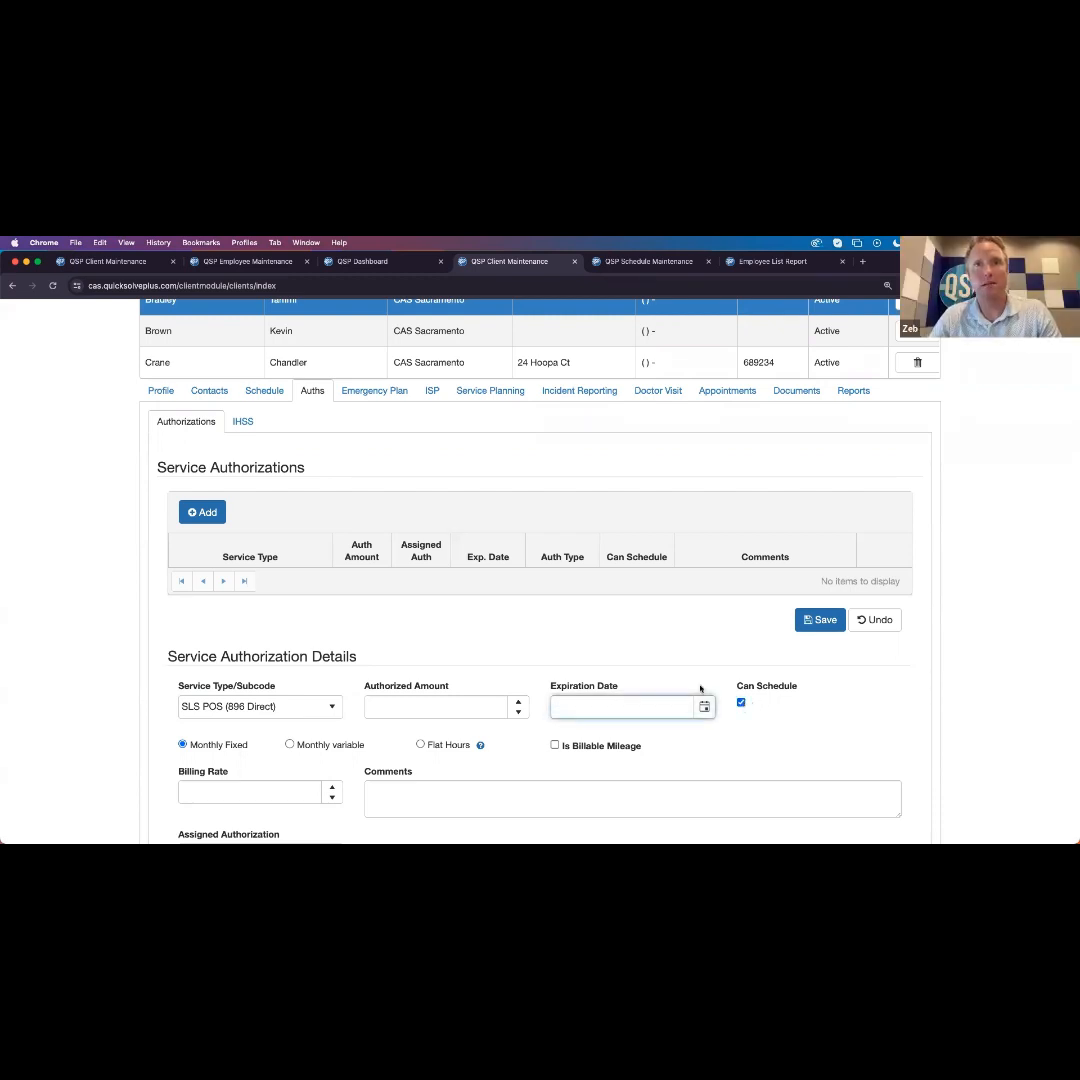
click(826, 619)
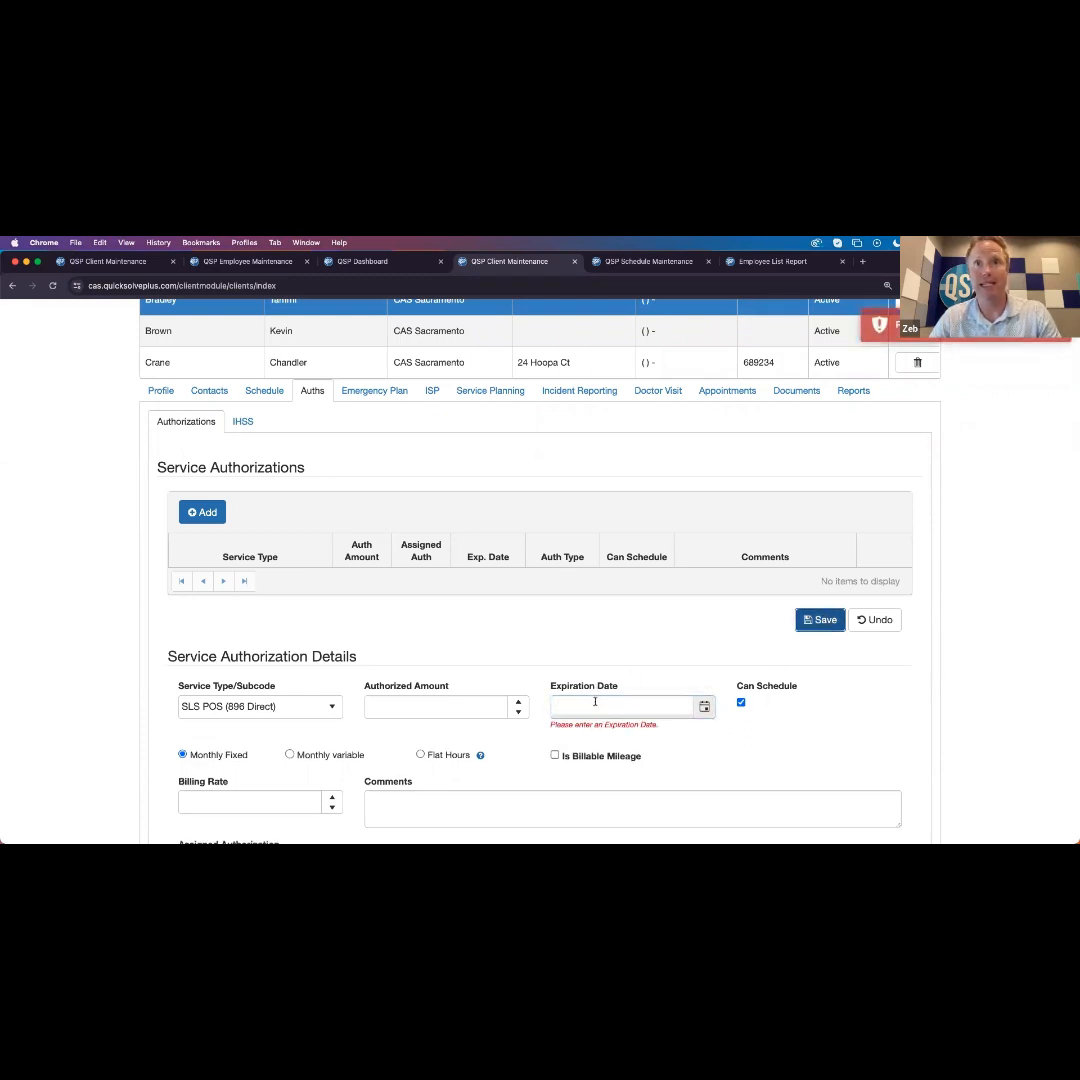
Set the authorization's expiration date to 12/31/24 and save the authorization
click(595, 702)
text(12/31/24)
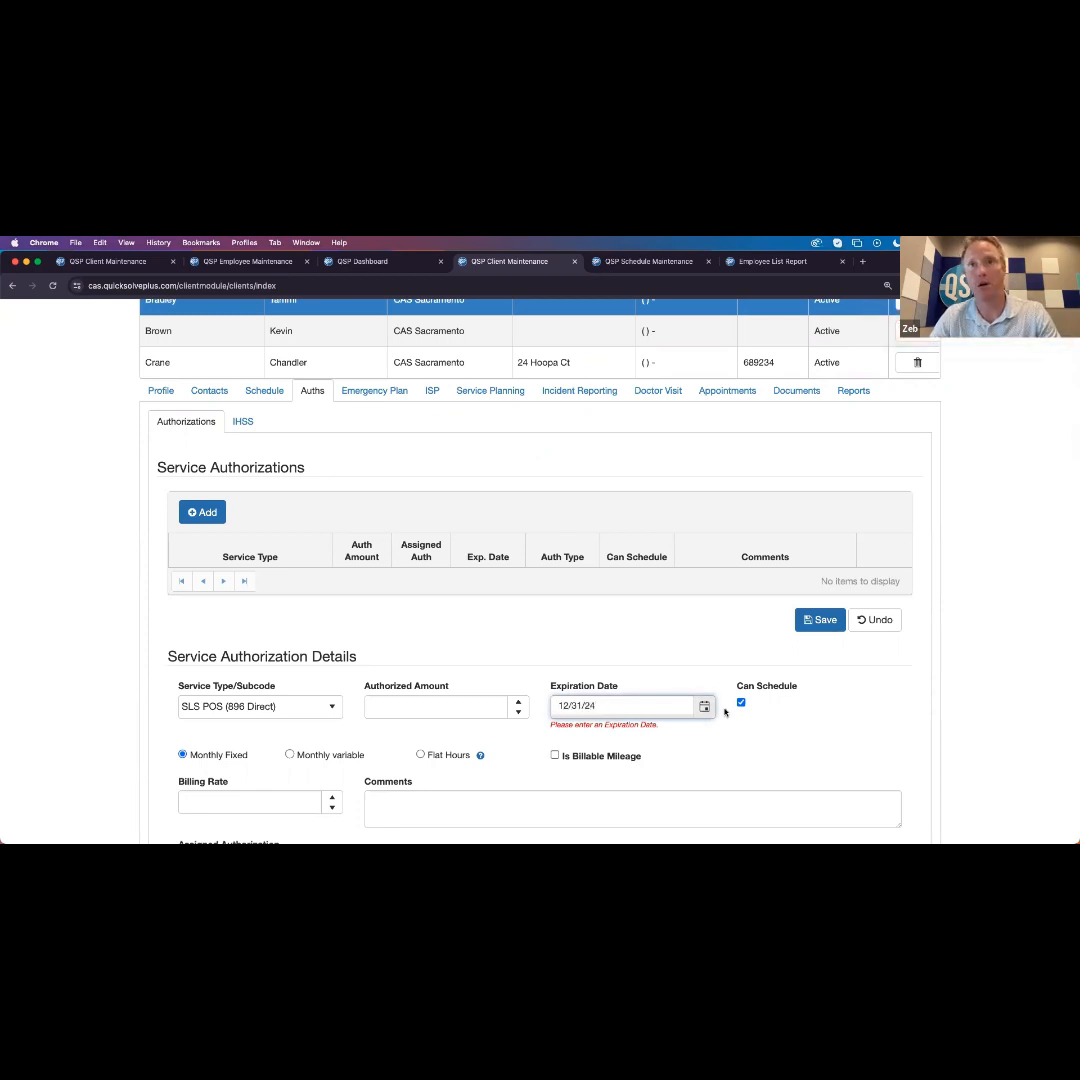
click(802, 733)
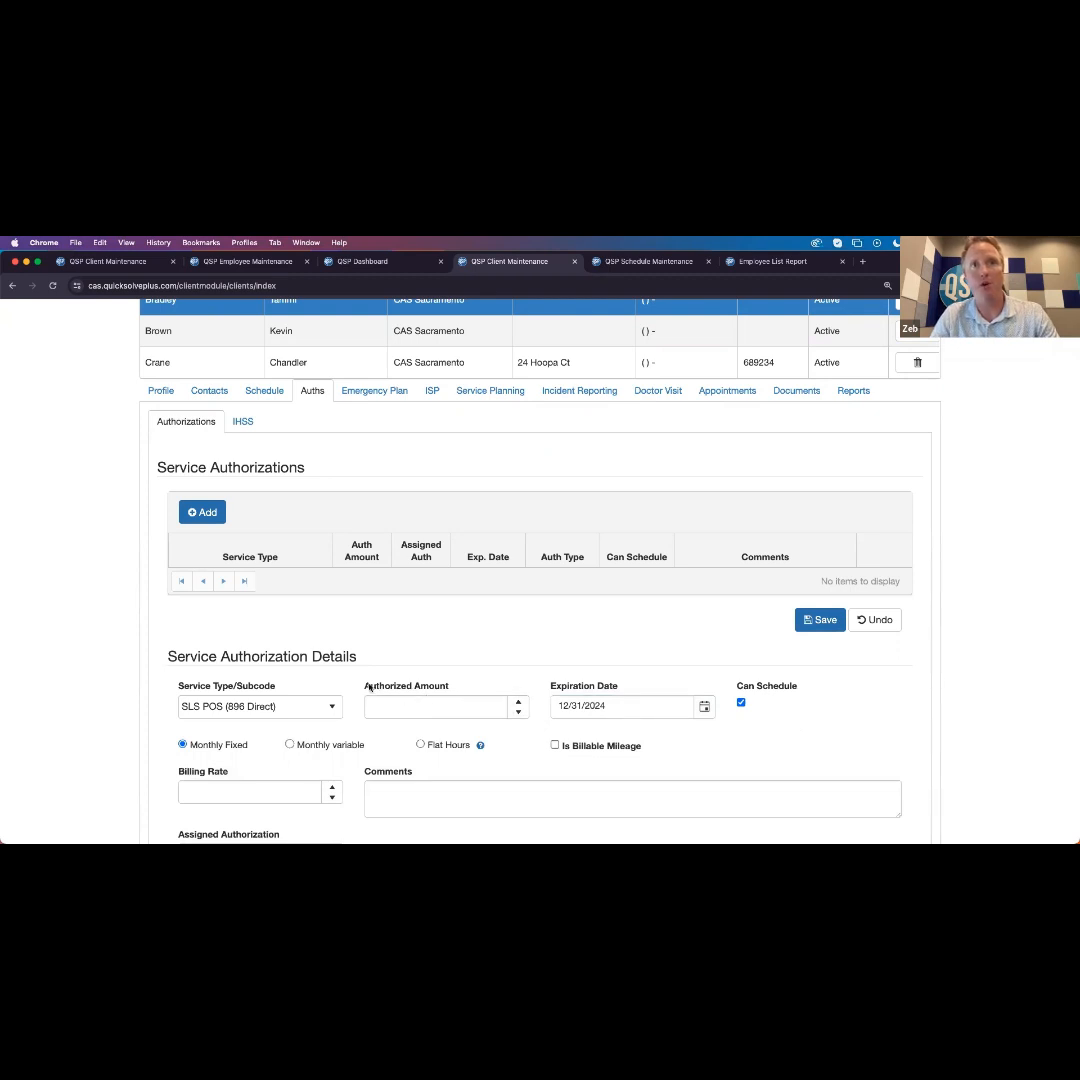
drag(363, 686, 430, 689)
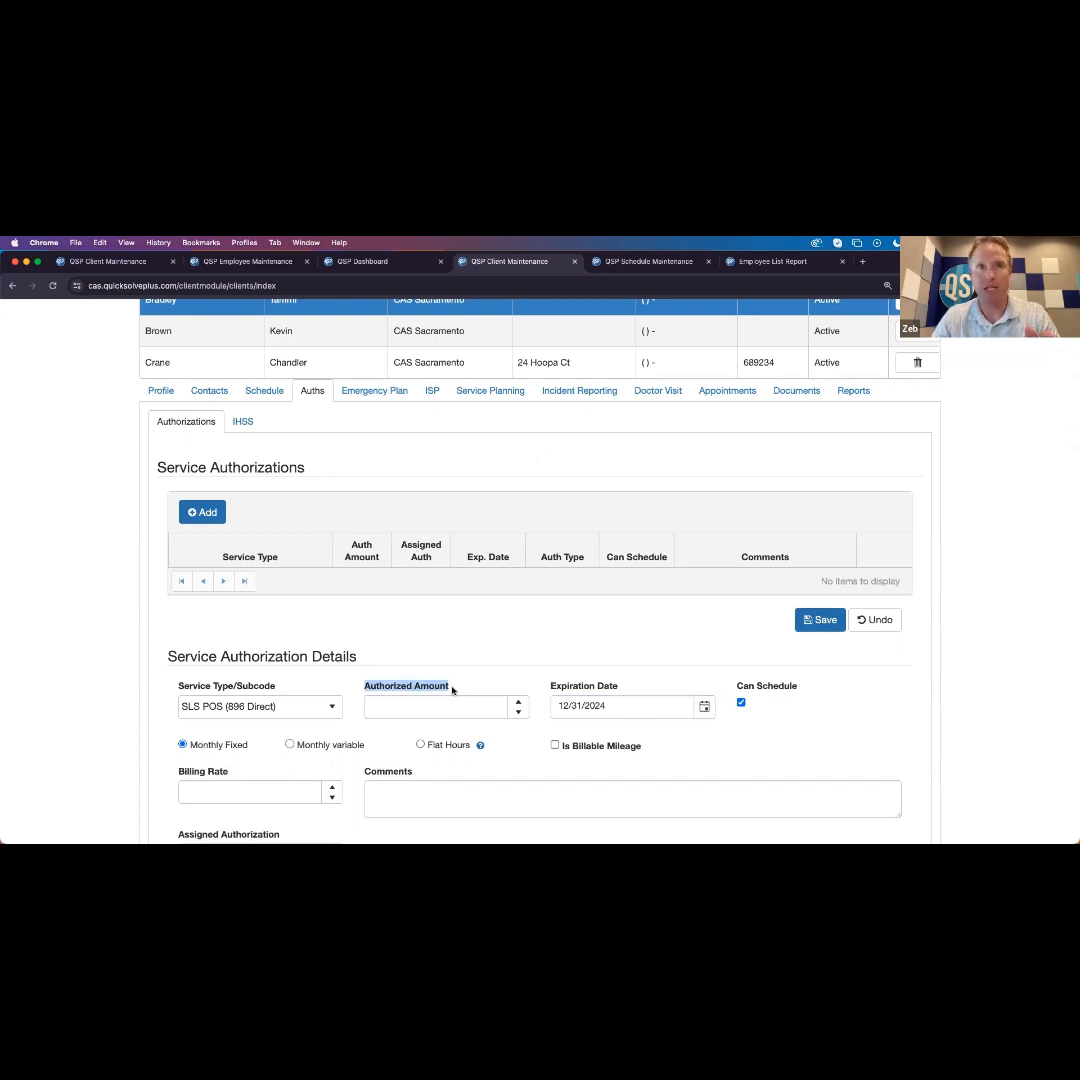
scroll(452, 690, up, 1)
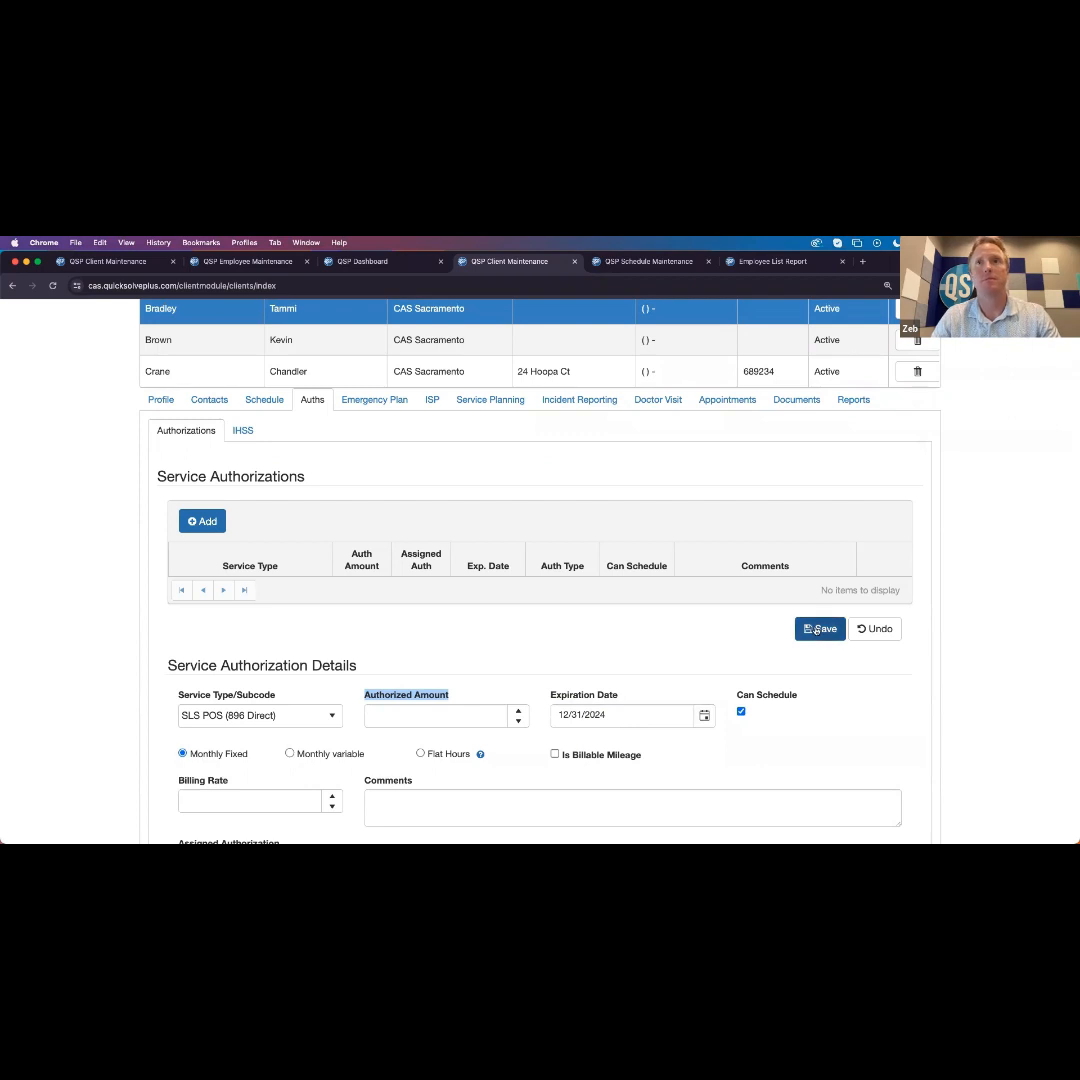
scroll(817, 630, down, 2)
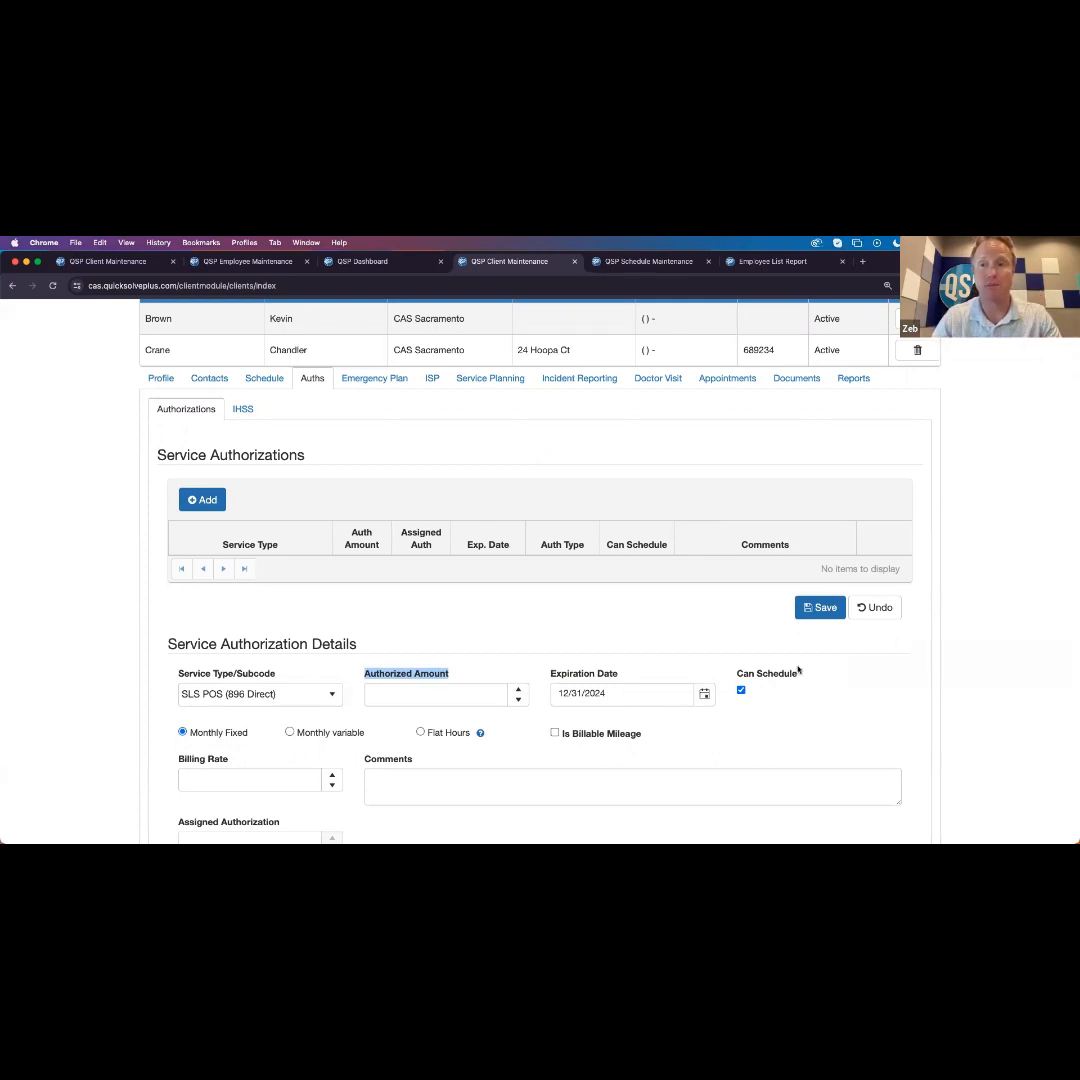
click(822, 607)
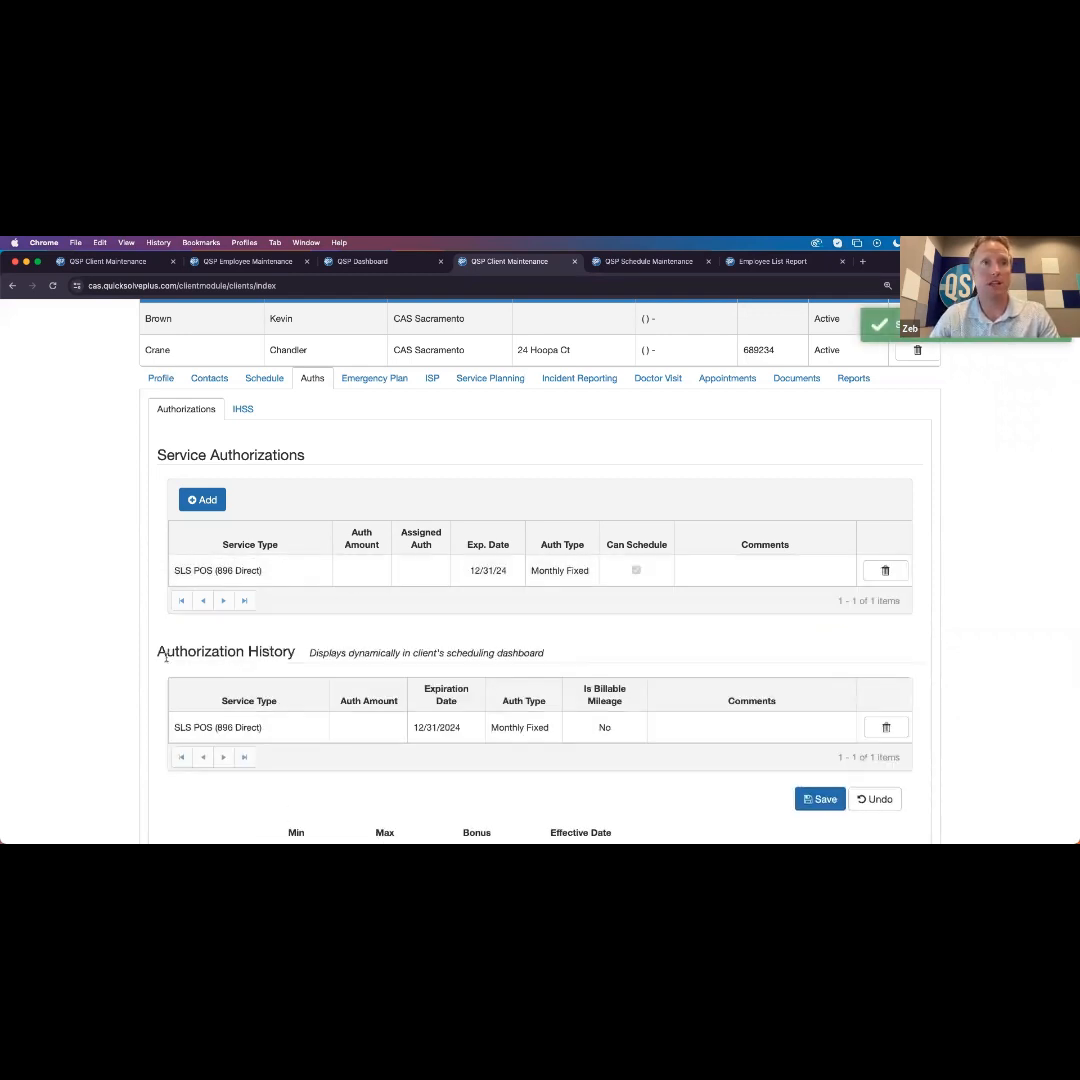
Review the client's Service Authorizations list and the Authorization History below it
scroll(96, 691, down, 1)
scroll(96, 691, down, 1)
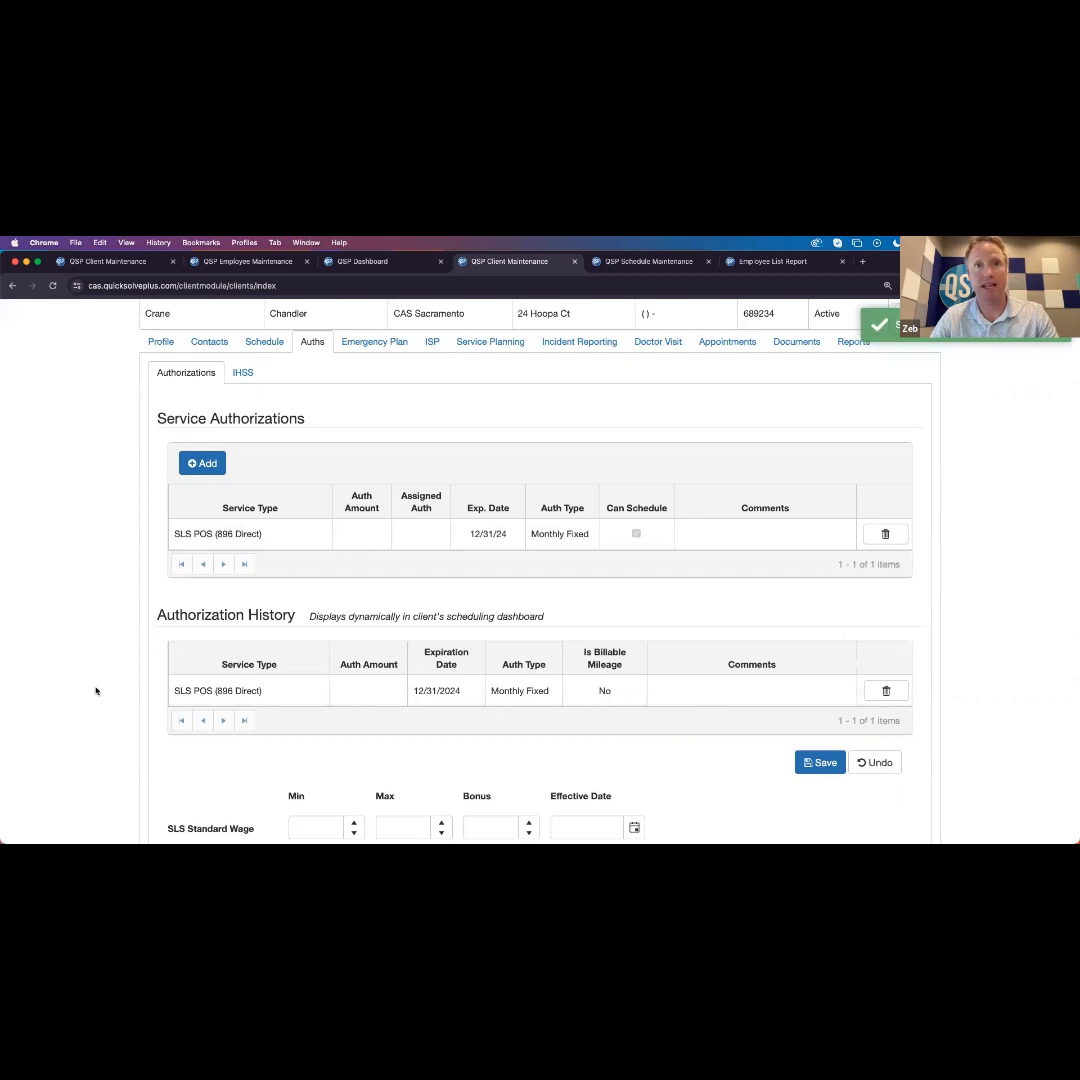
scroll(96, 691, down, 1)
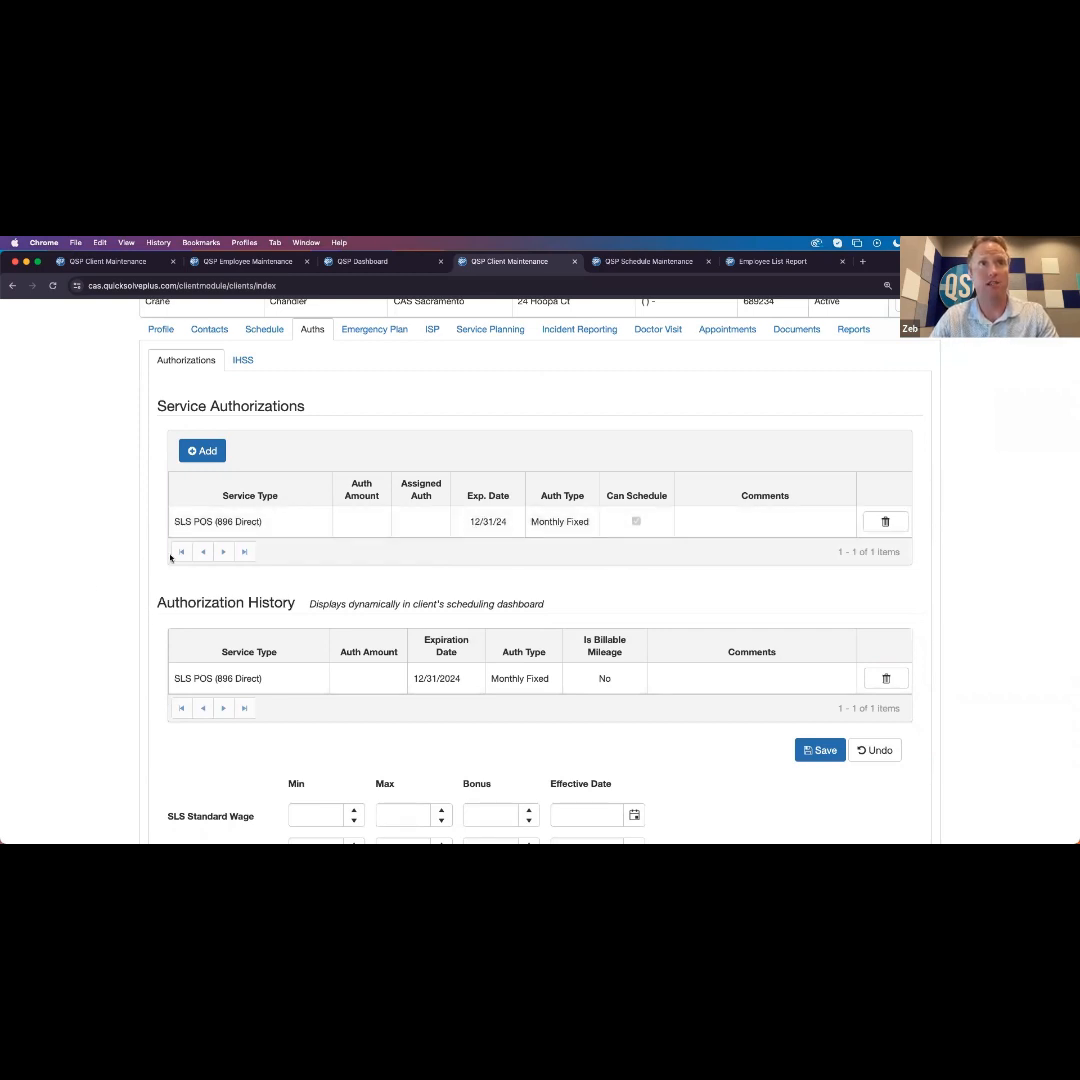
drag(154, 605, 251, 595)
click(326, 597)
drag(326, 597, 320, 604)
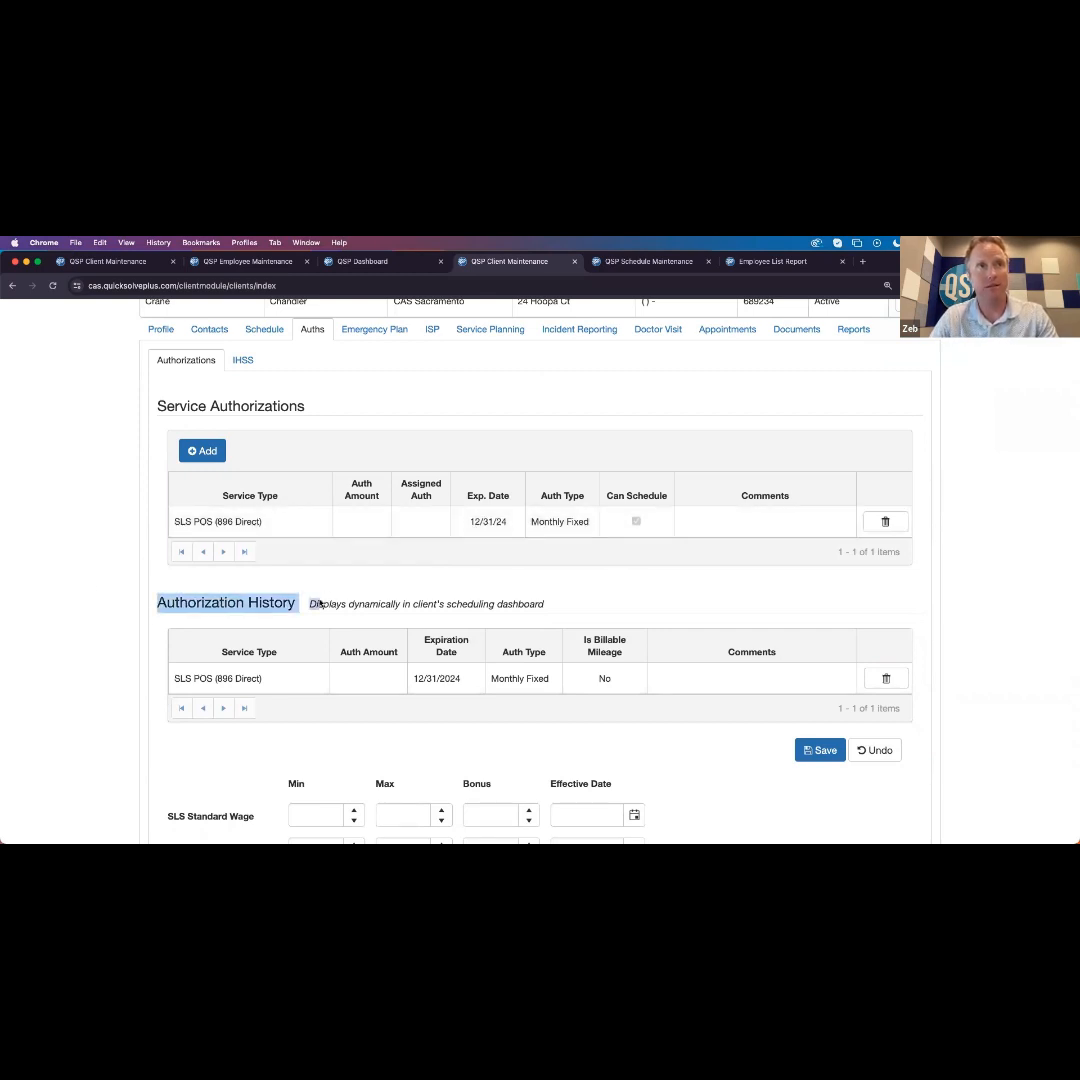
Open the saved SLS POS (896 Direct) authorization and set its authorized amount to 455
click(313, 524)
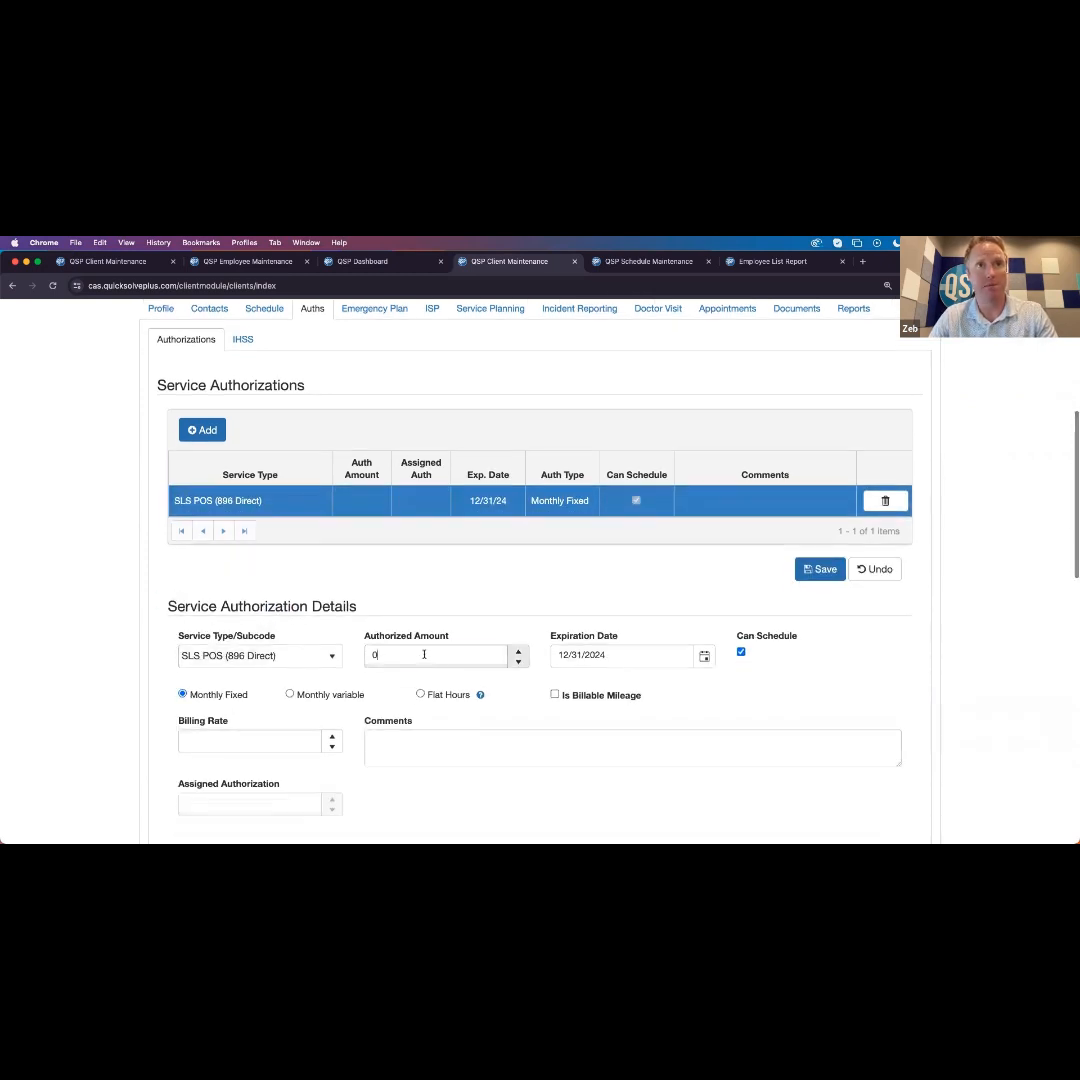
click(422, 655)
text(455)
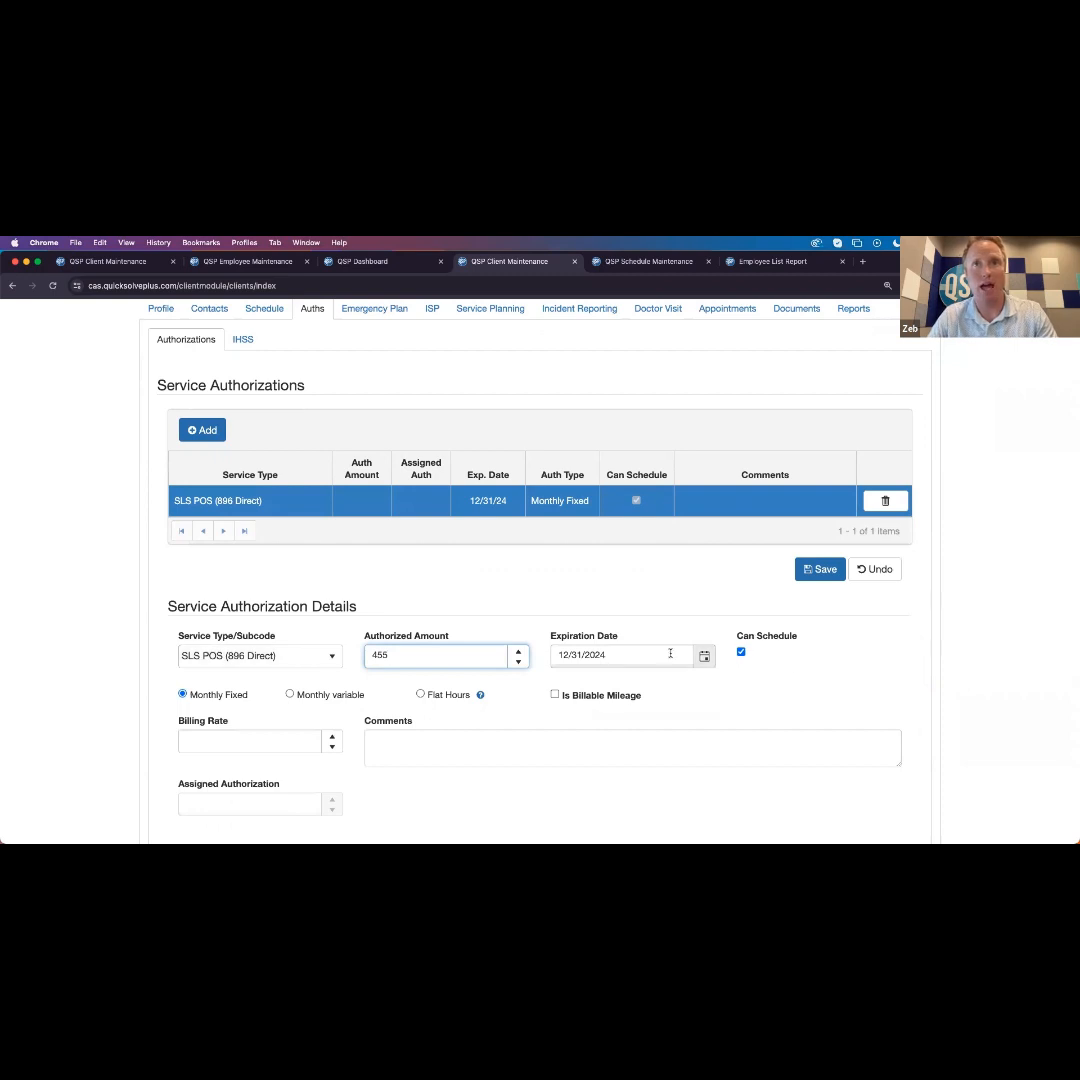
Set the SLS POS (896 Direct) authorization's expiration date to 12/31/2025 and save the authorization
click(686, 655)
key(BackSpace)
text(5)
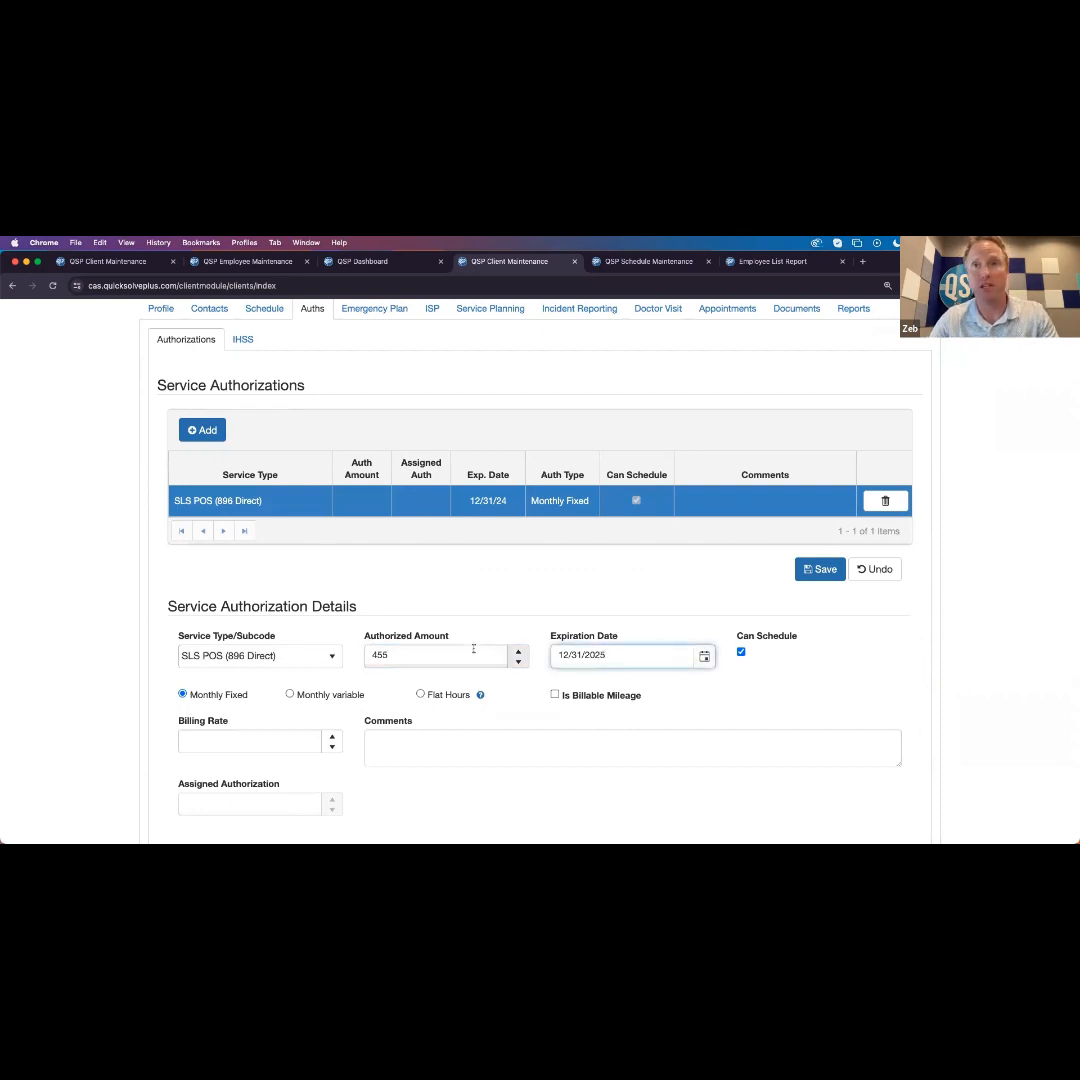
click(820, 569)
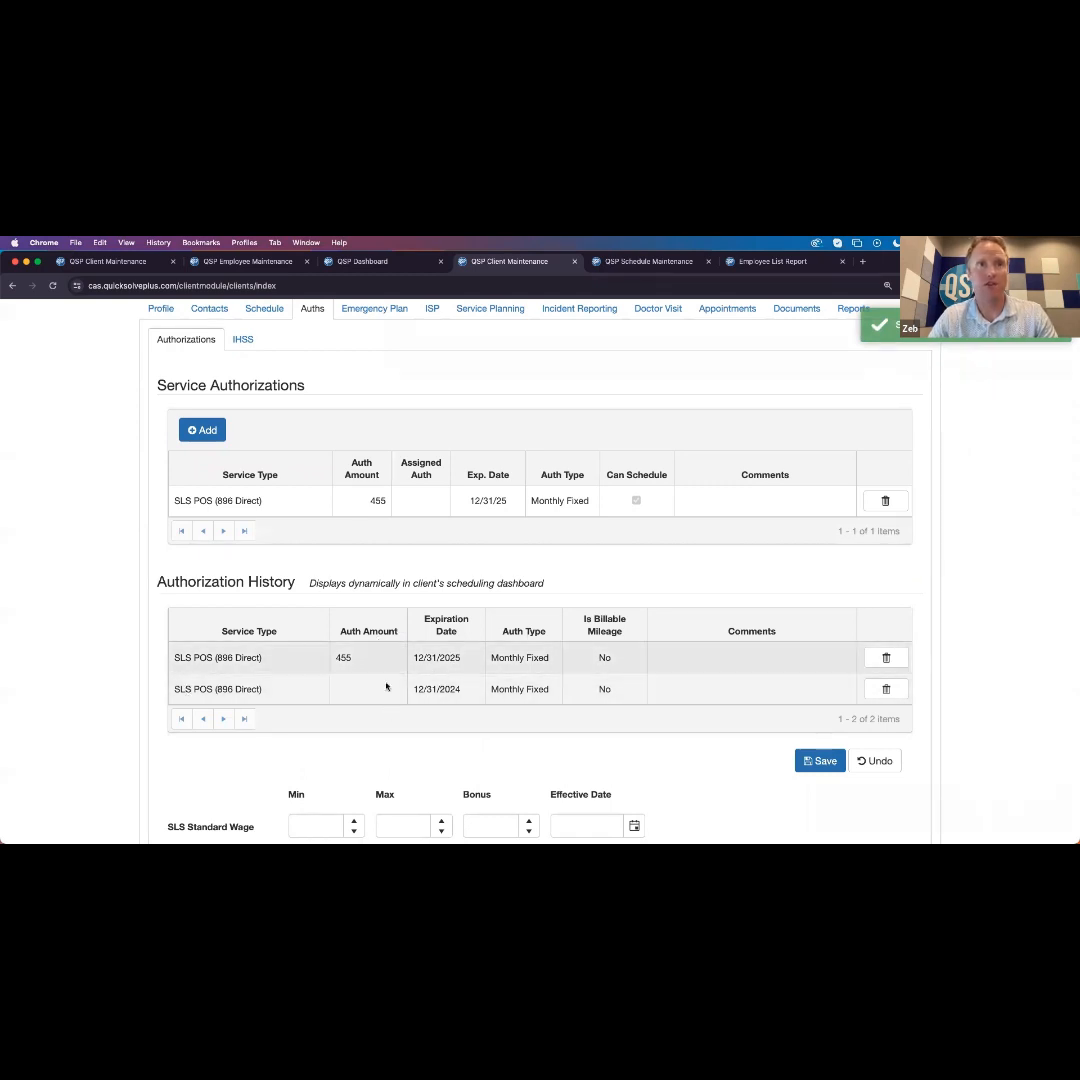
Delete the entry with the 12/31/2024 expiration date from the Authorization History
drag(238, 689, 658, 681)
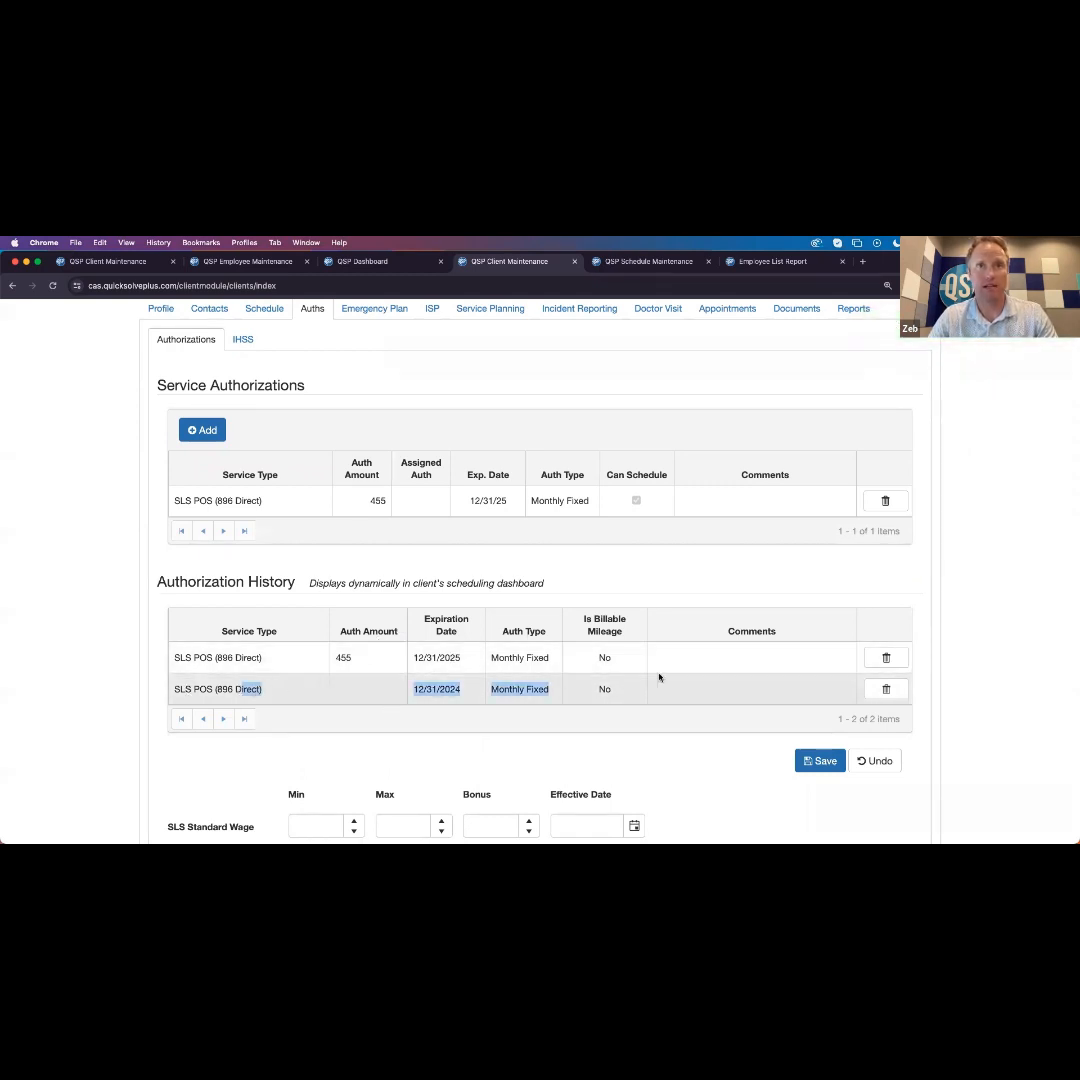
click(887, 690)
click(634, 359)
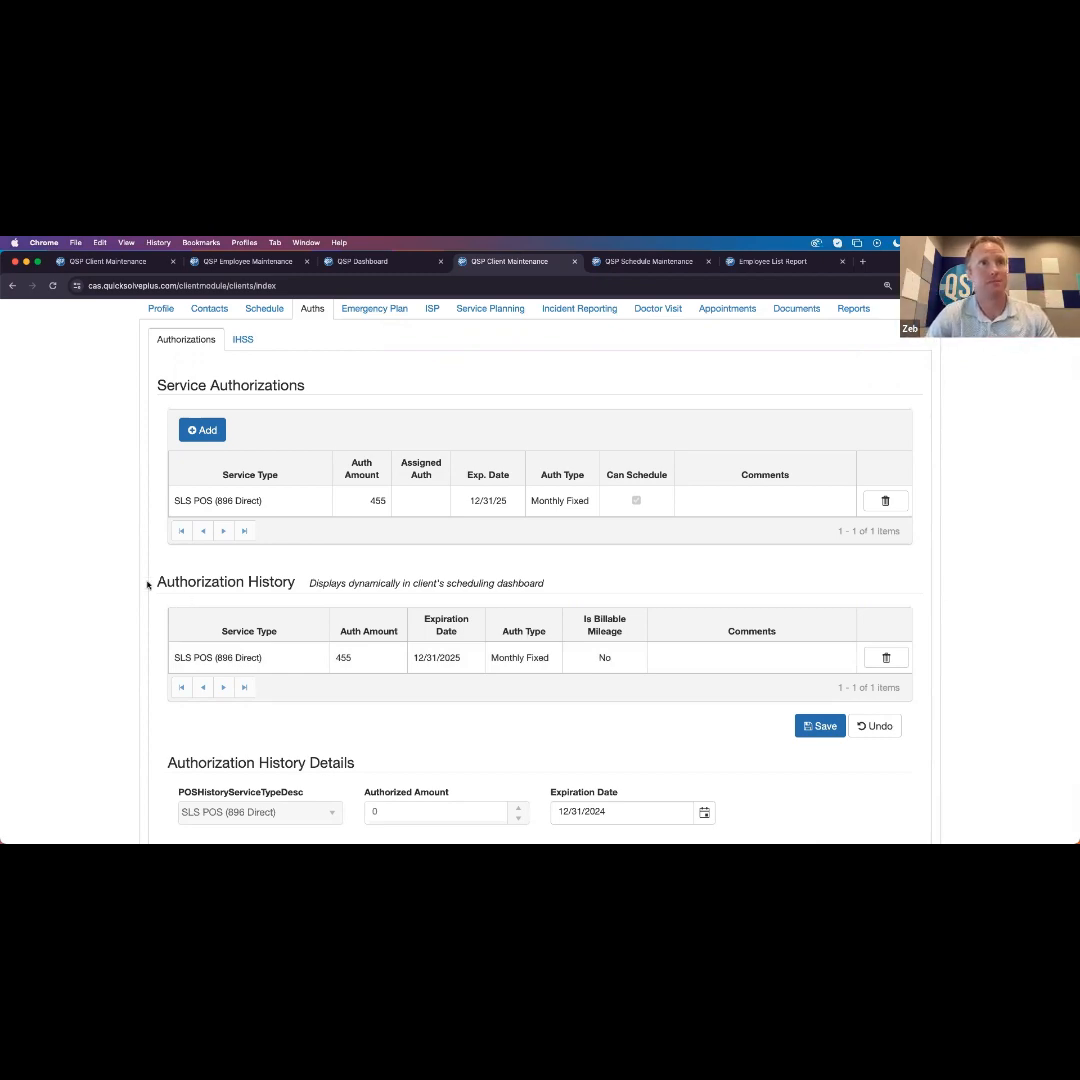
Review the client's IHSS details, including the total monthly hours, effective date and maximum weekly hours fields
scroll(147, 585, up, 5)
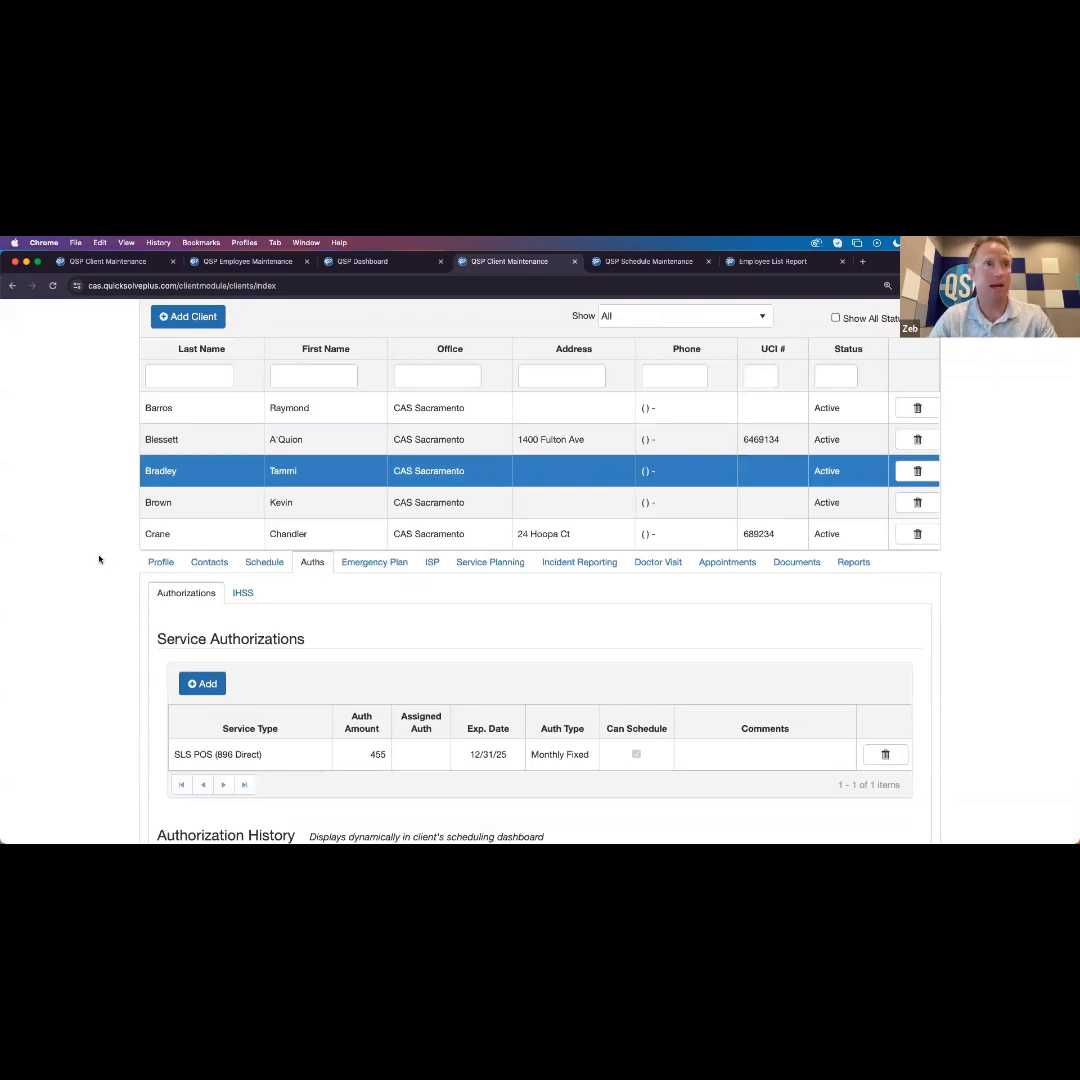
scroll(99, 559, up, 1)
scroll(99, 559, up, 1)
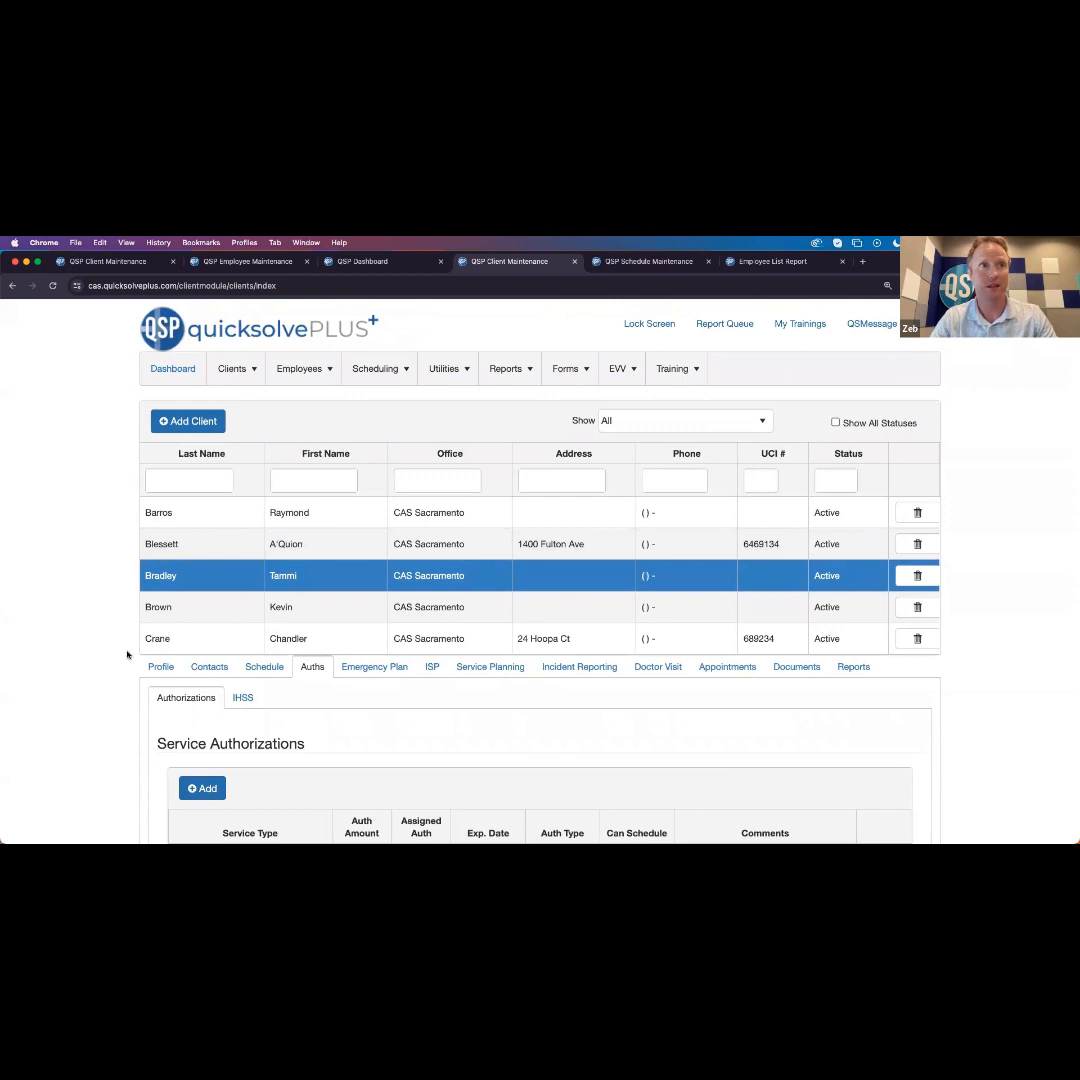
click(243, 699)
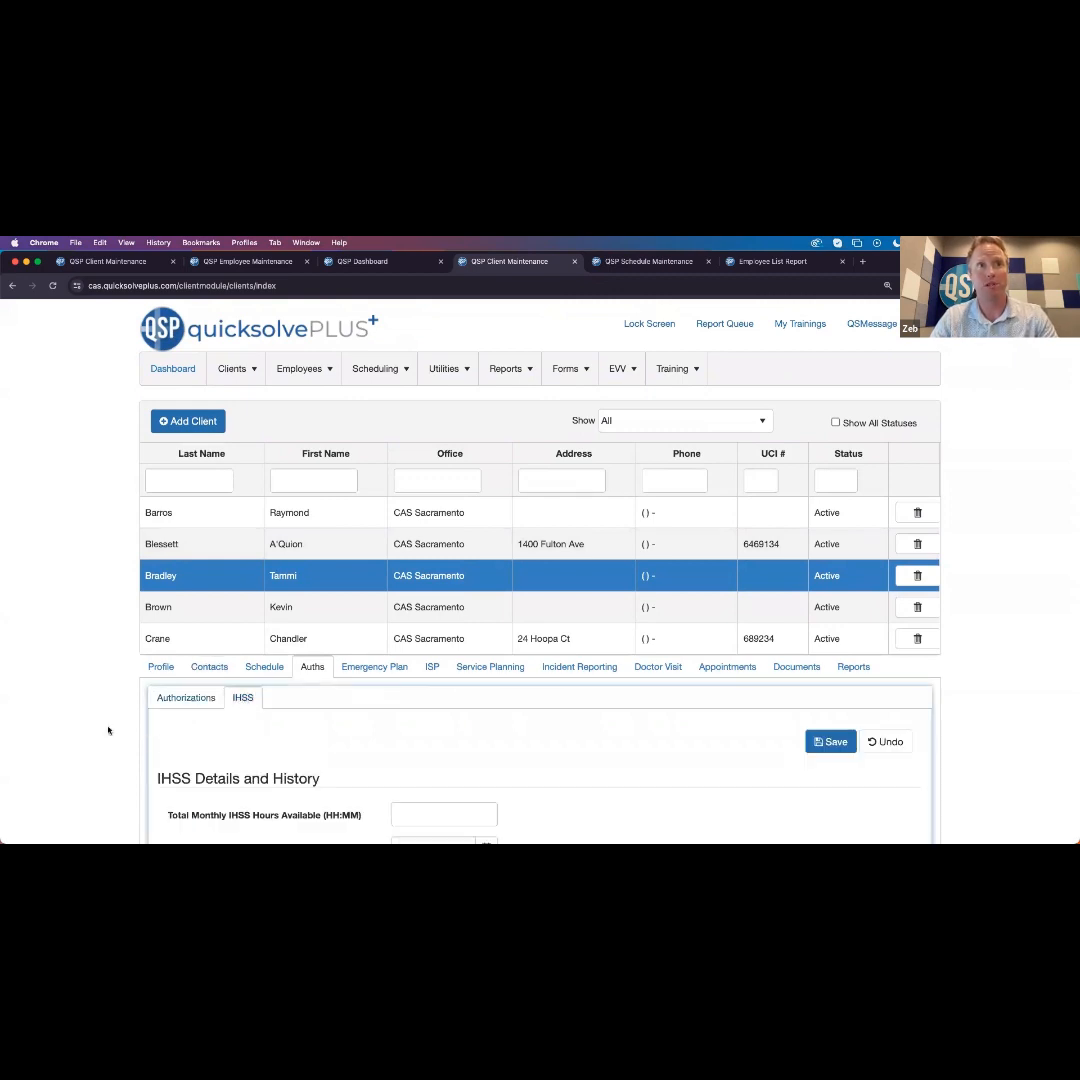
scroll(106, 726, down, 1)
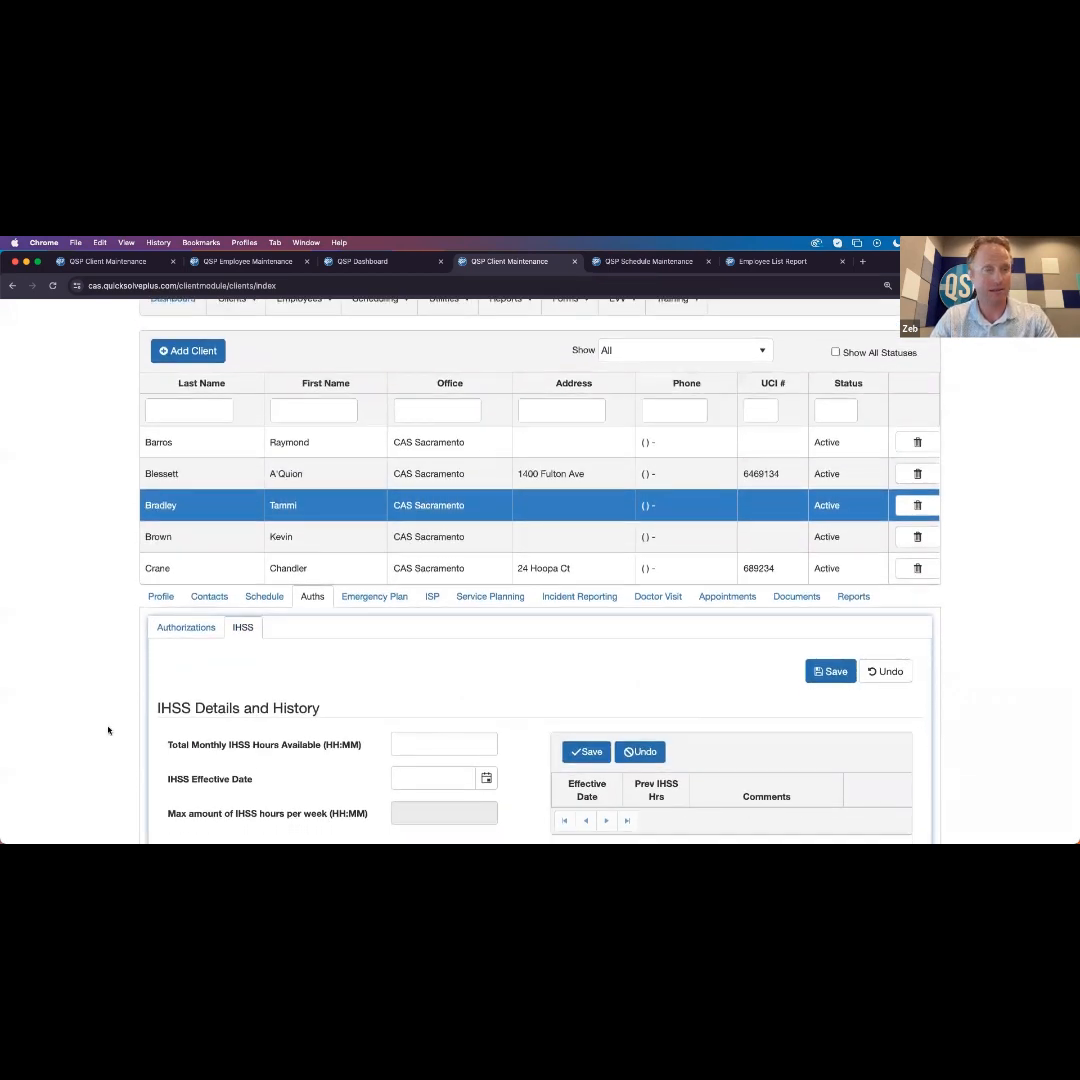
scroll(108, 730, down, 1)
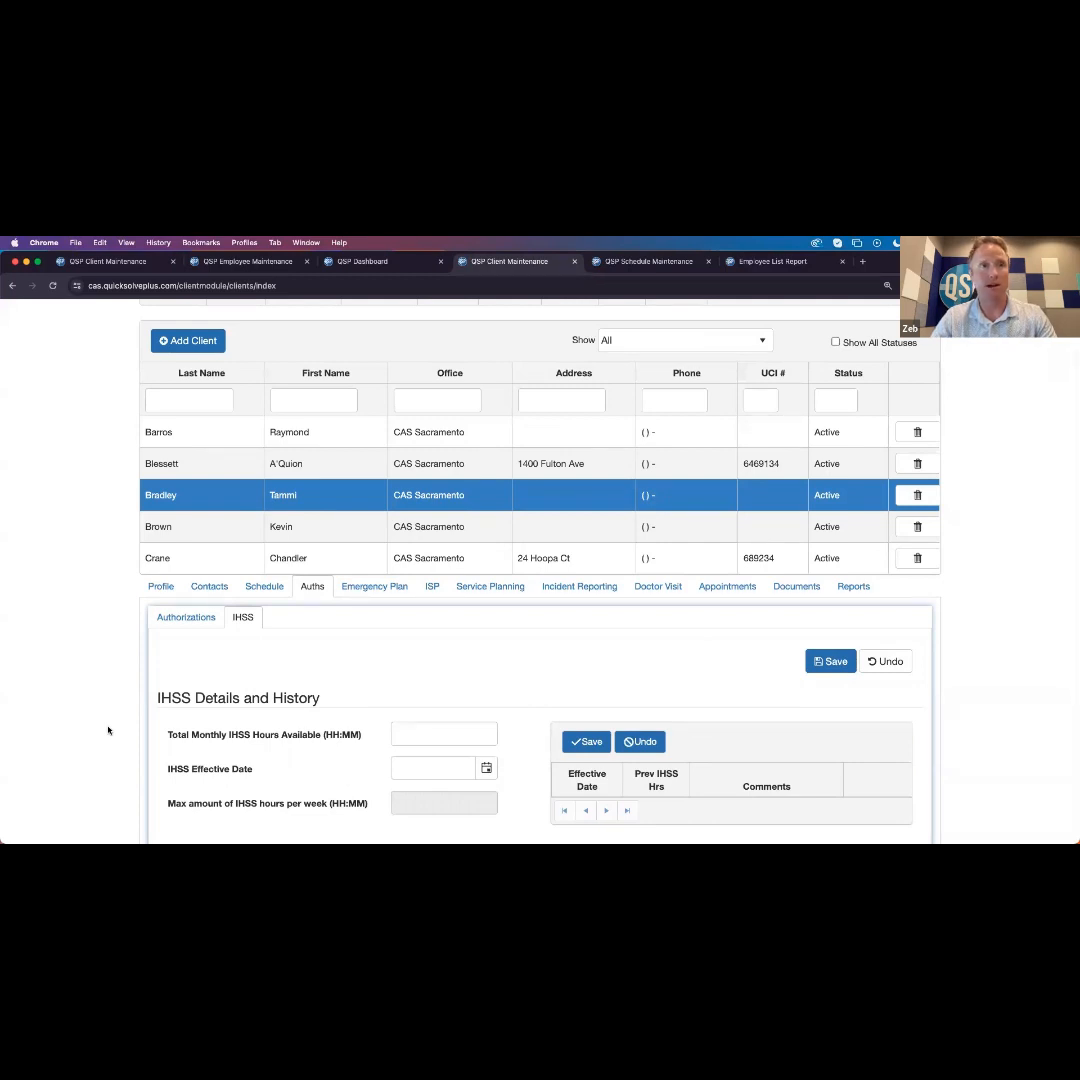
scroll(108, 730, down, 2)
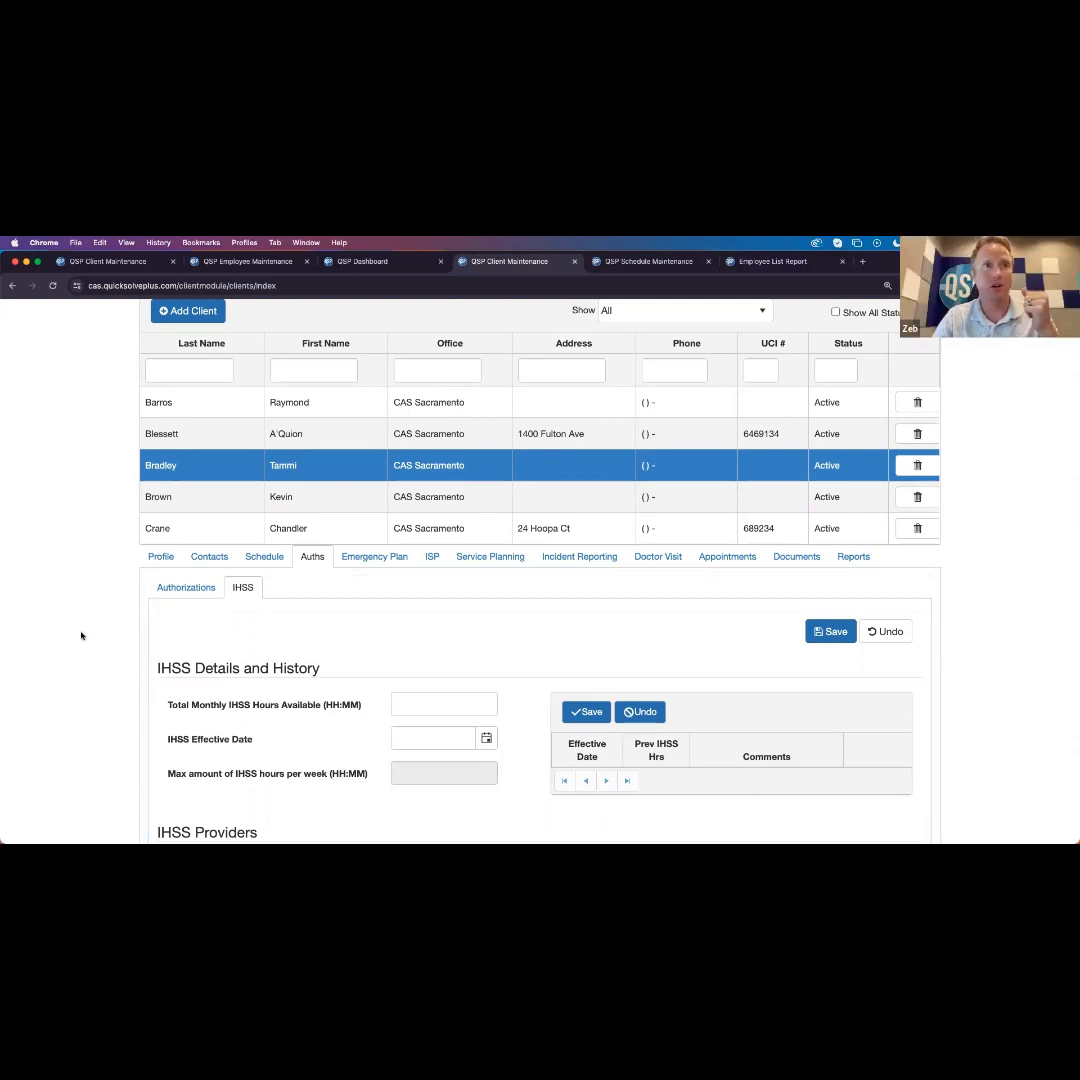
scroll(81, 635, down, 1)
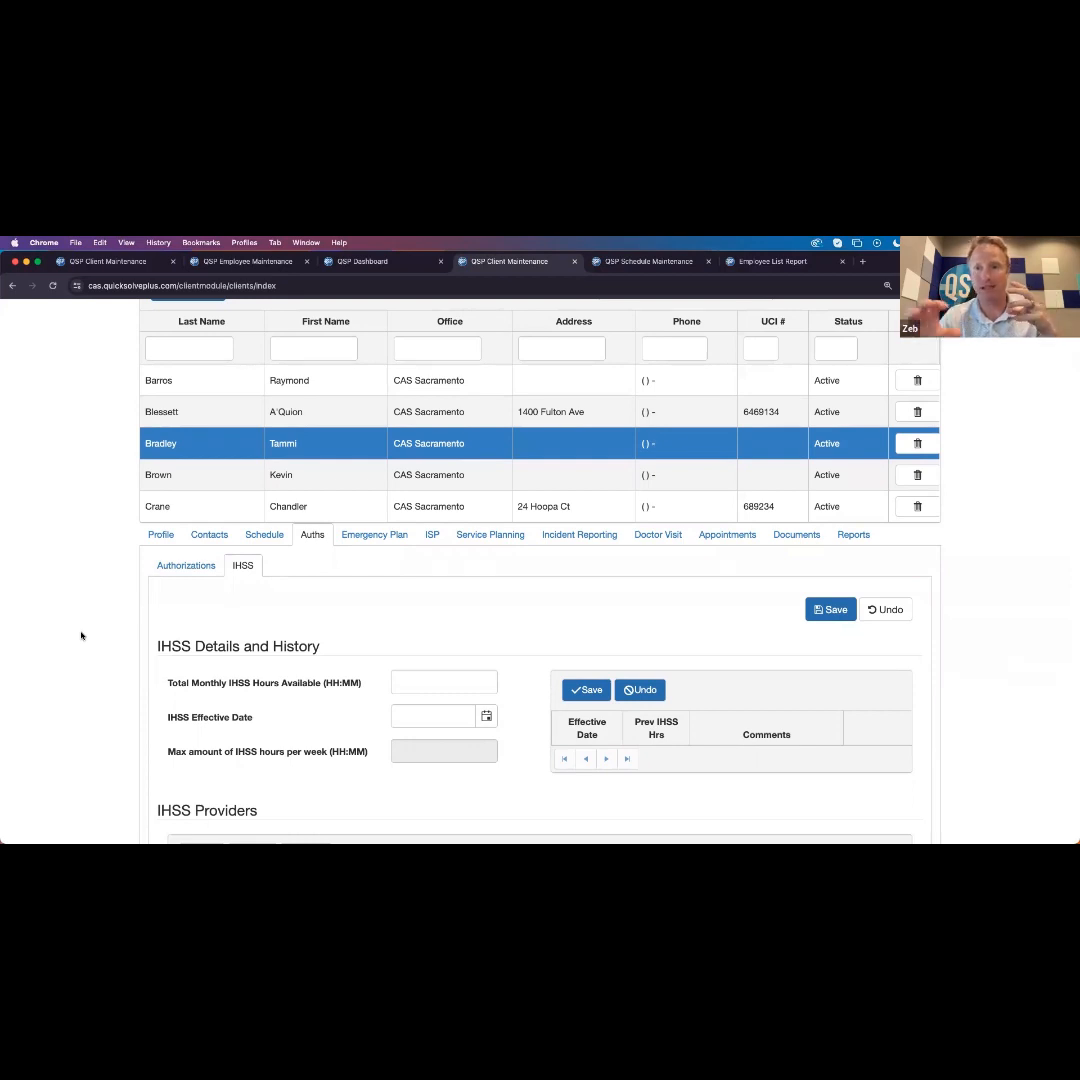
click(422, 682)
click(431, 691)
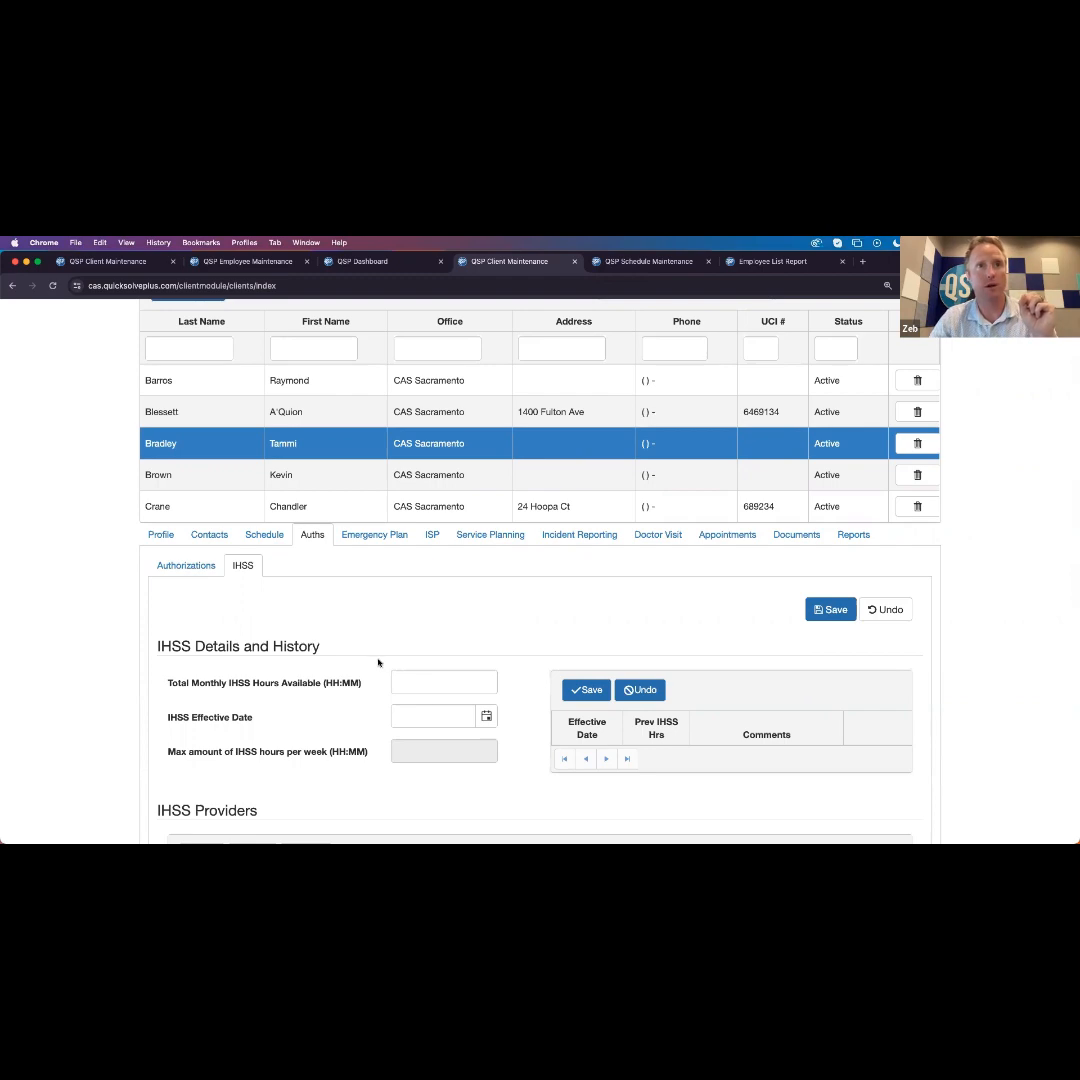
Include the client's shifts in QSClock in the schedule settings, declining to update the client's existing schedules
click(264, 535)
click(162, 692)
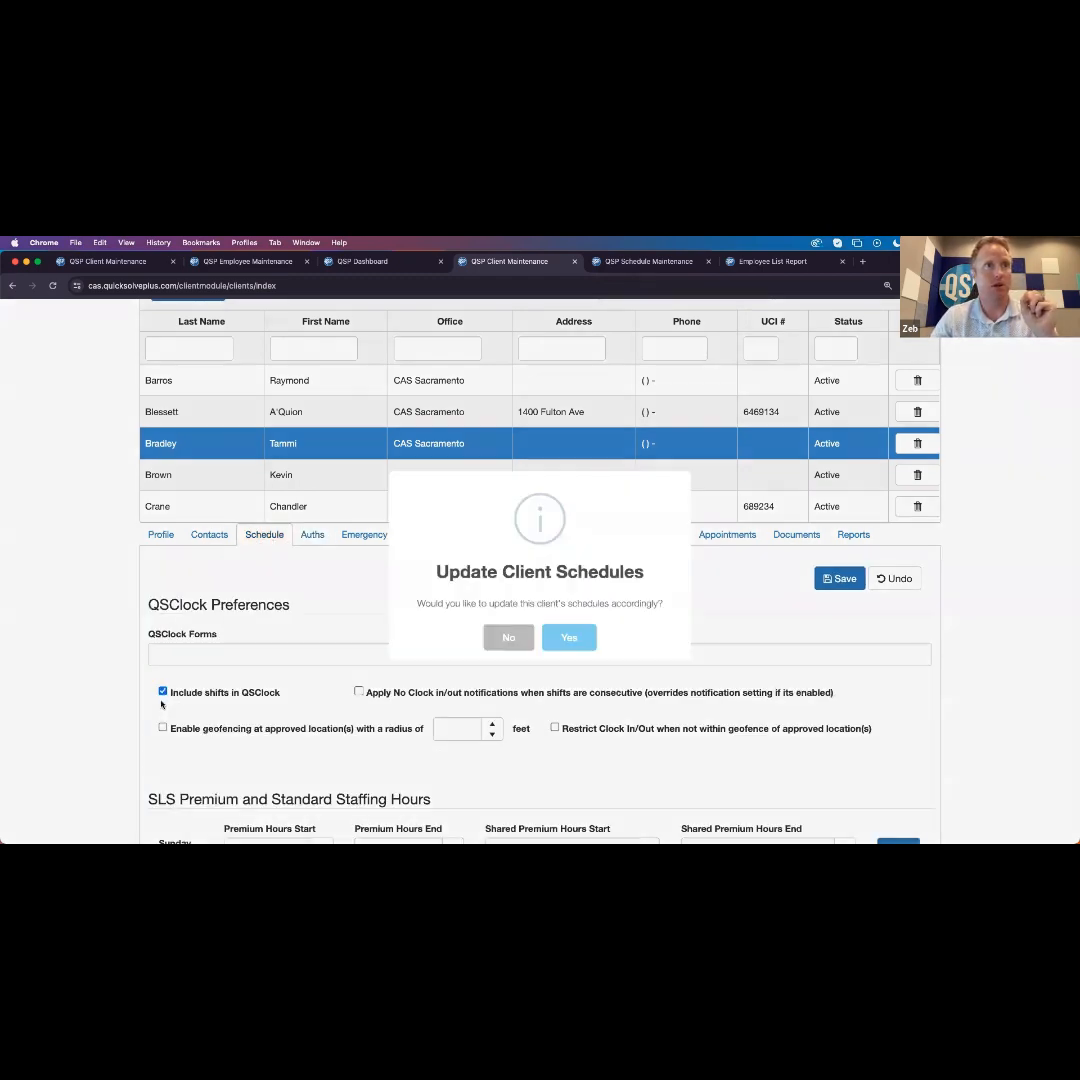
click(502, 651)
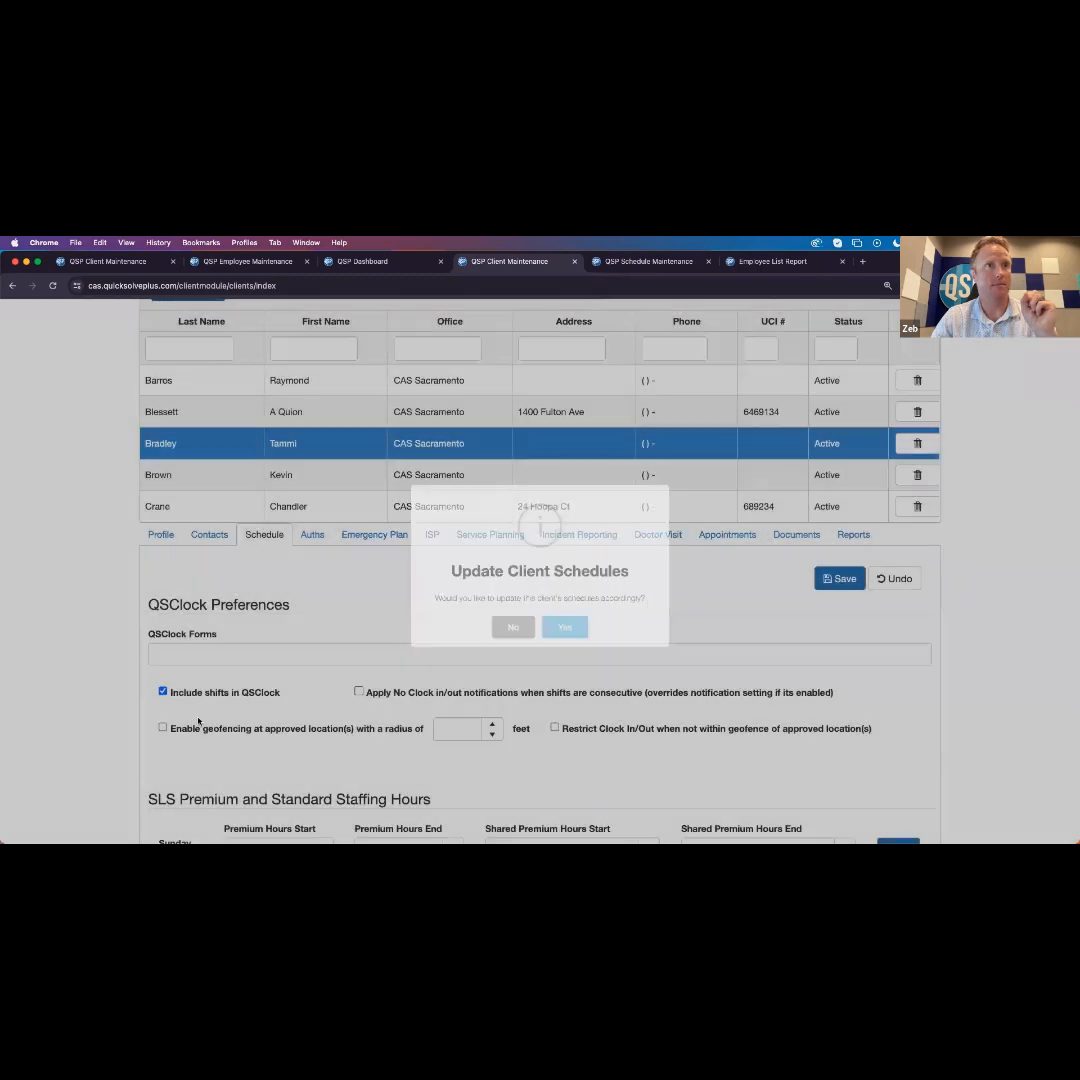
Enable geofencing at the client's approved locations with a radius of 500 feet
click(162, 728)
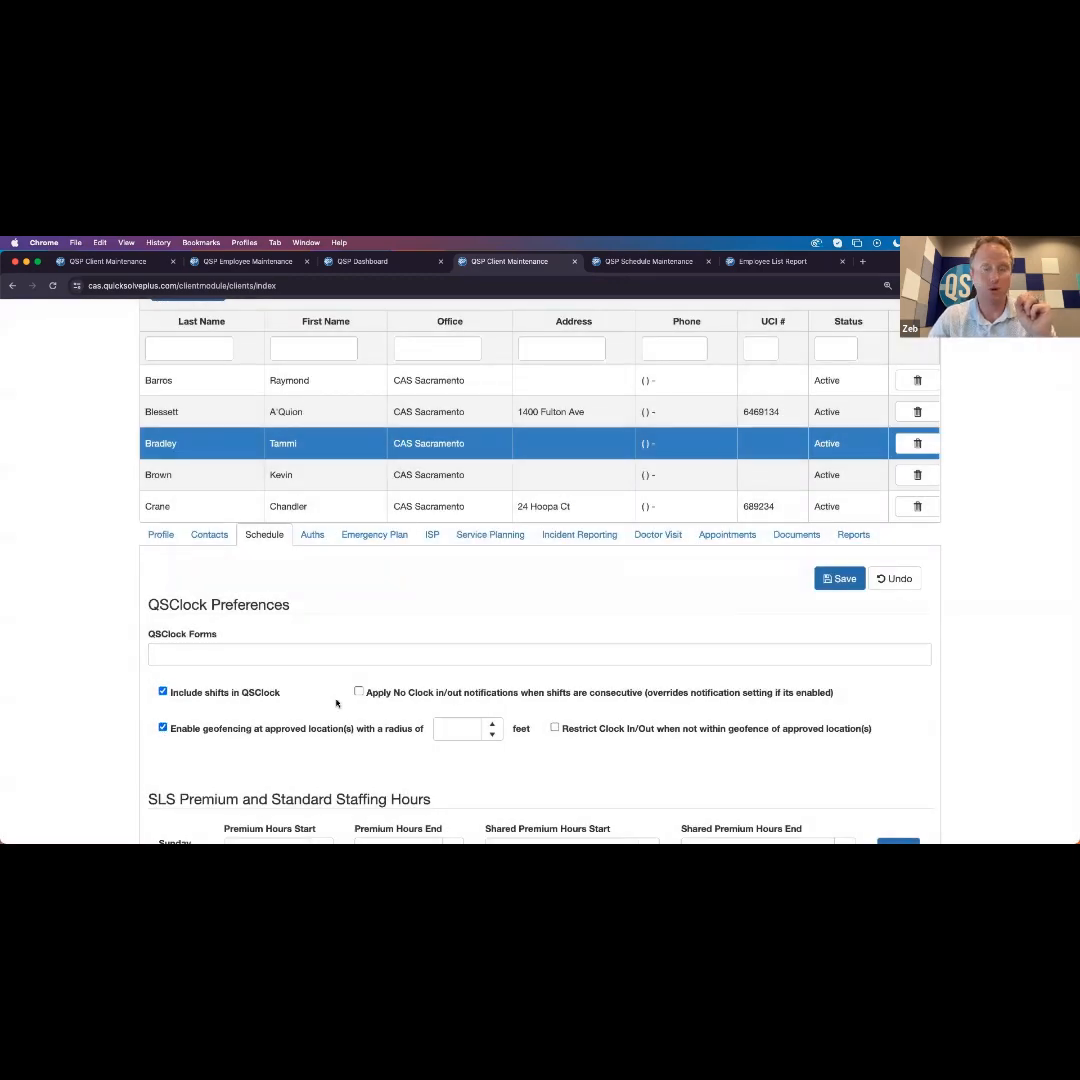
scroll(336, 704, down, 1)
click(458, 688)
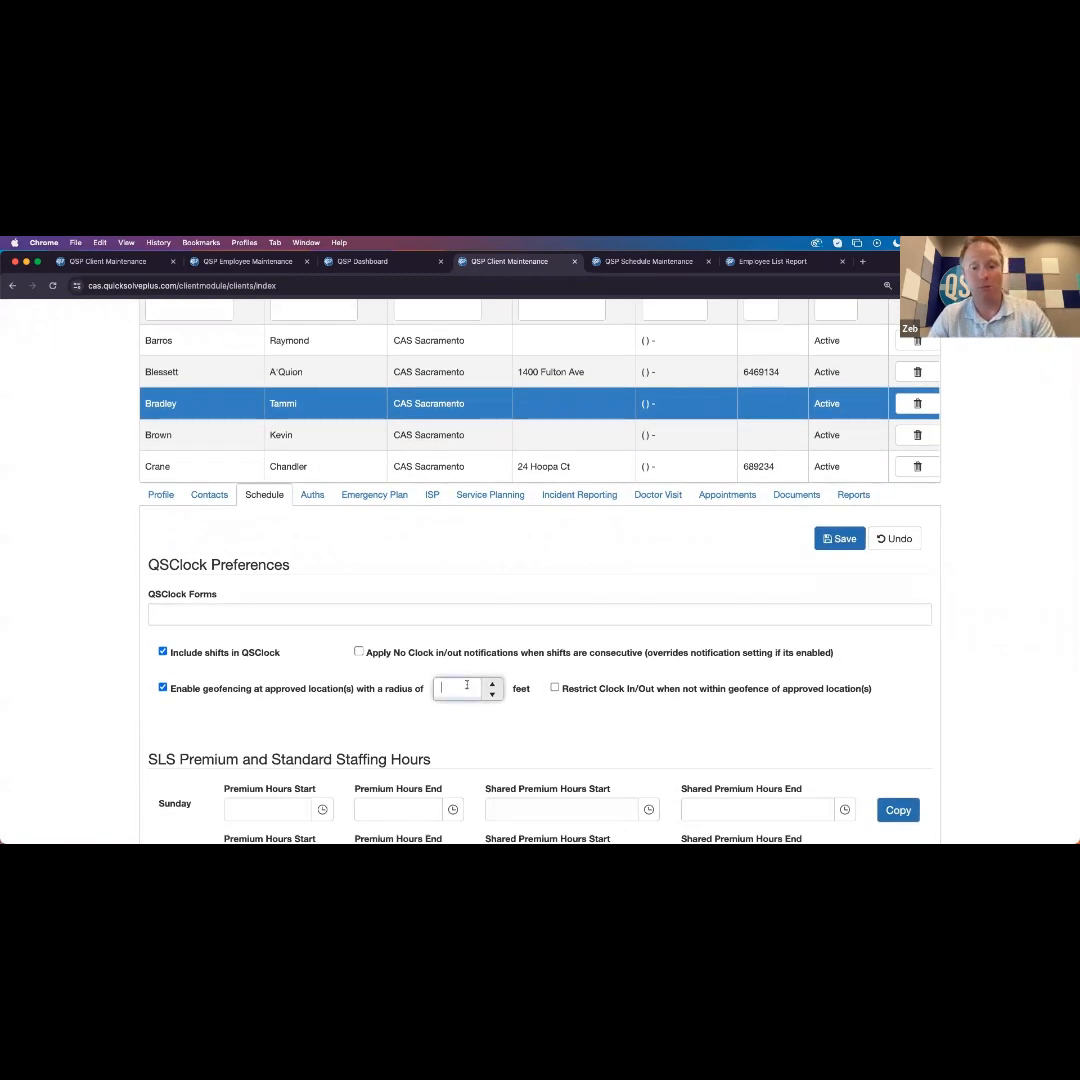
text(5)
click(459, 714)
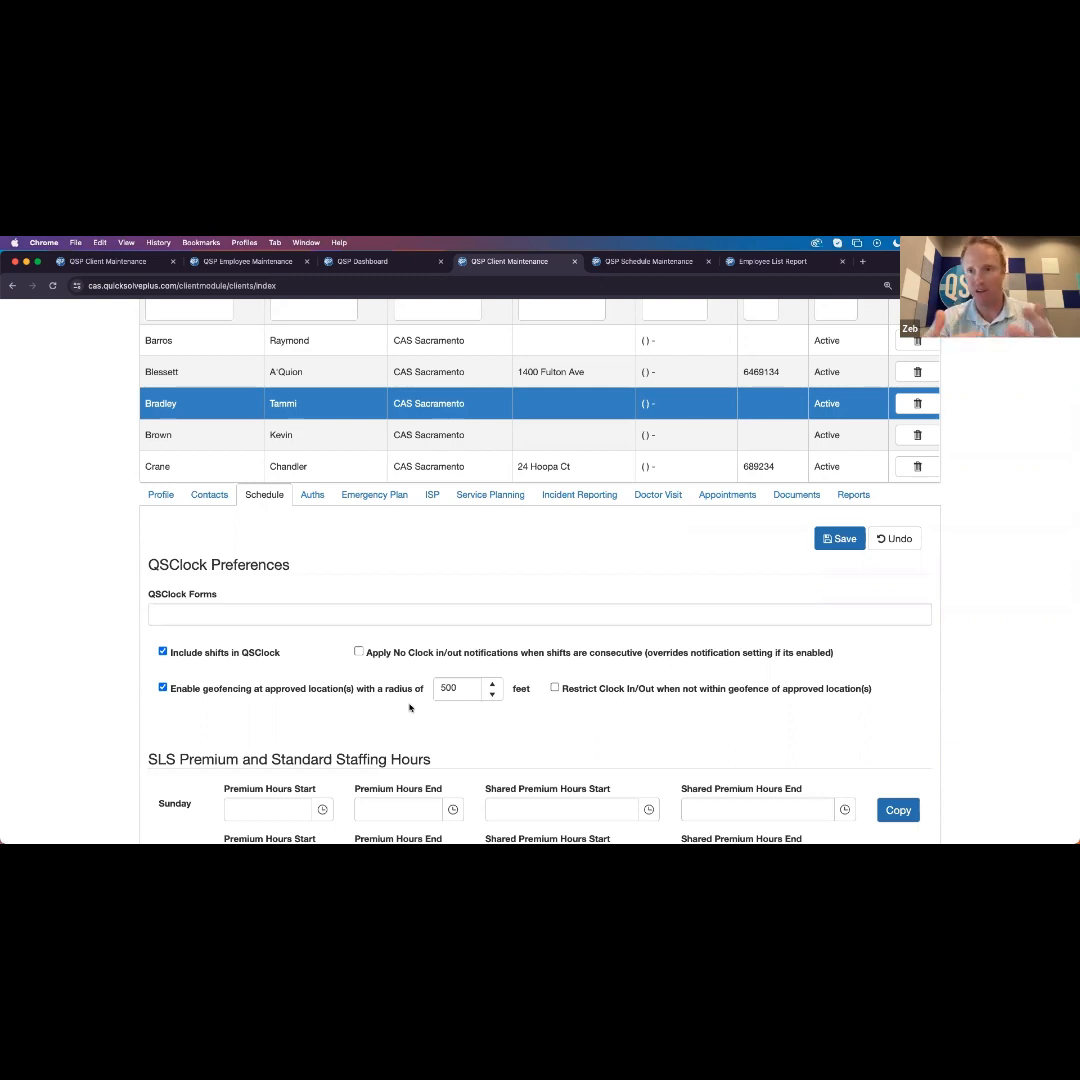
click(441, 688)
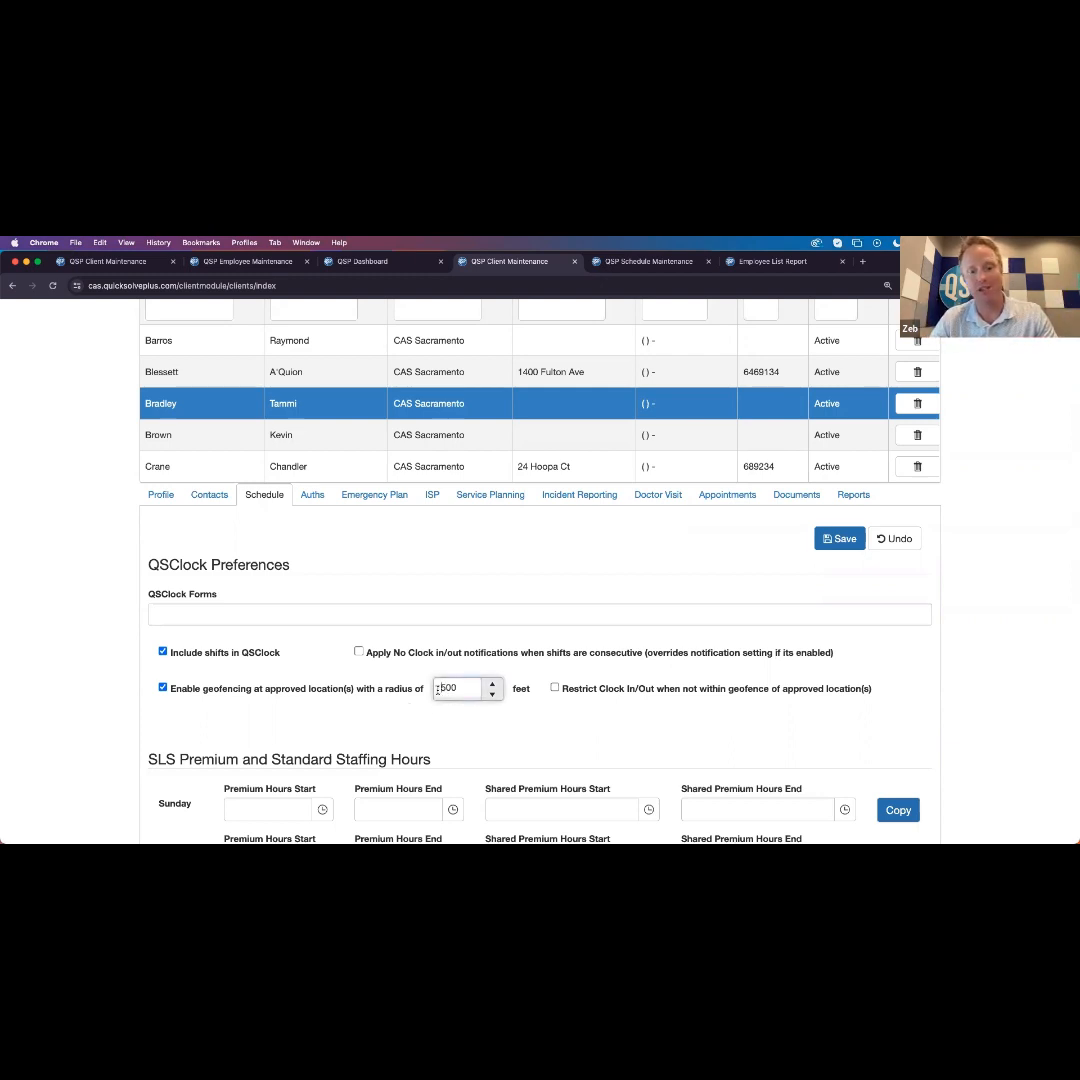
text(2)
key(BackSpace)
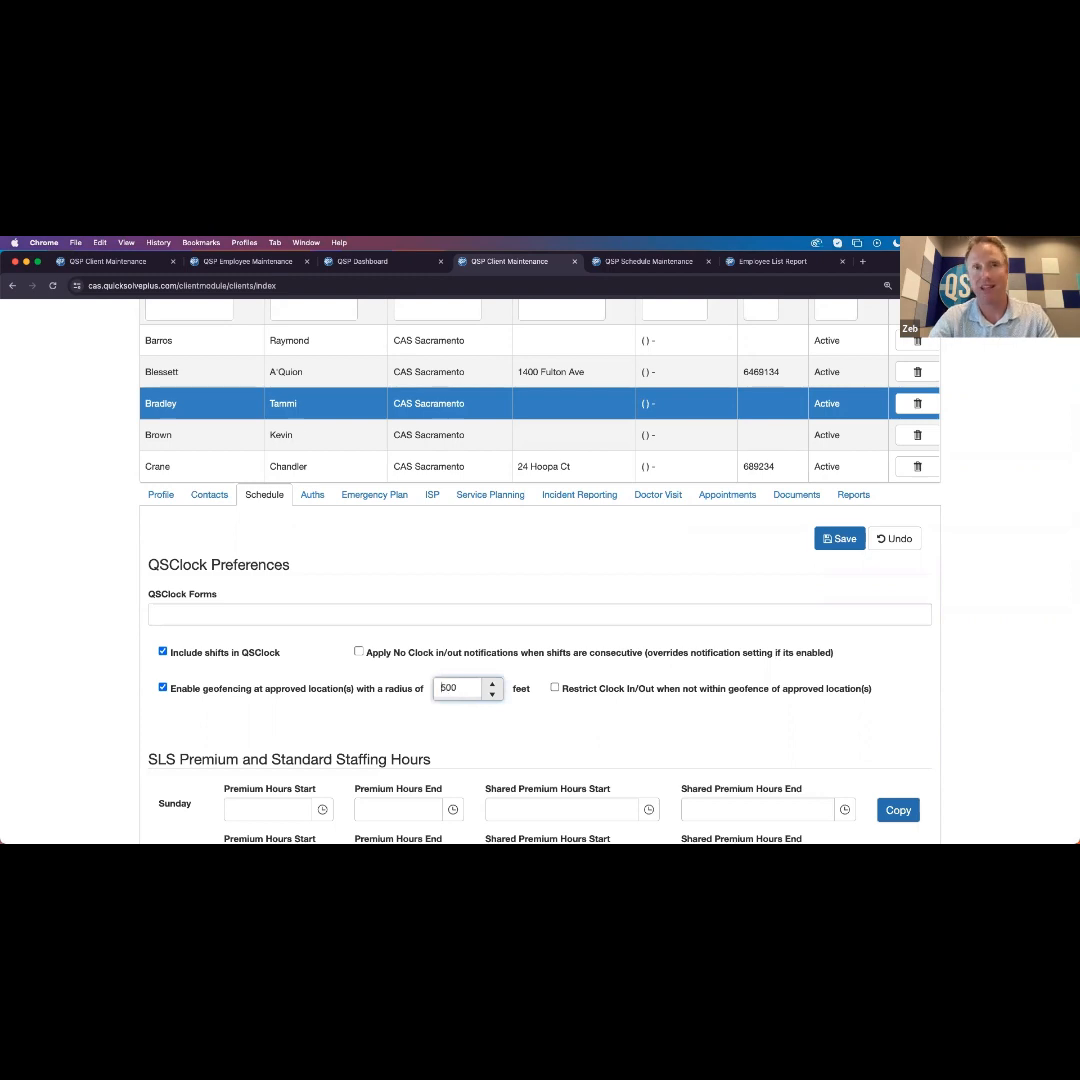
click(447, 716)
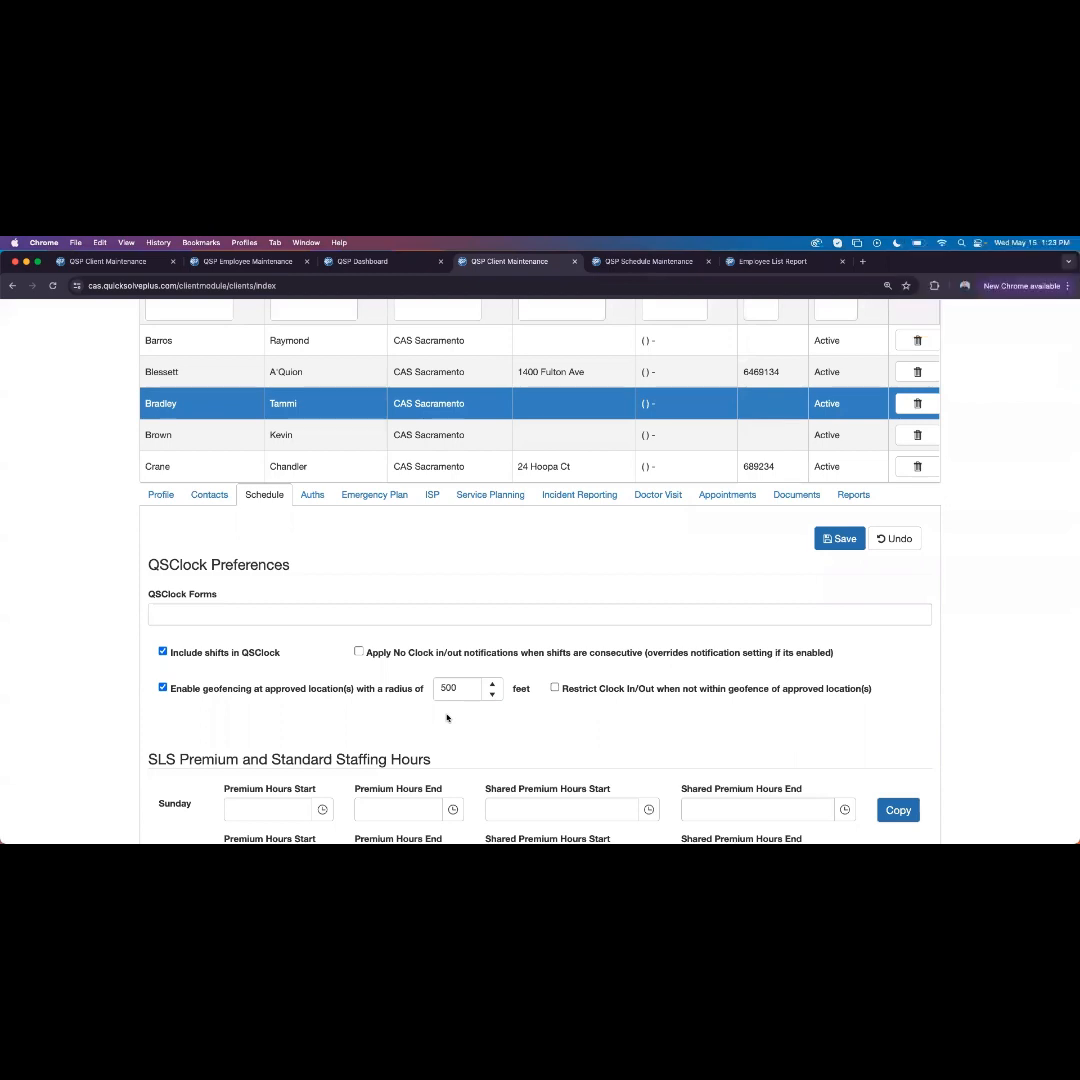
Save the client's QSClock preferences
click(845, 542)
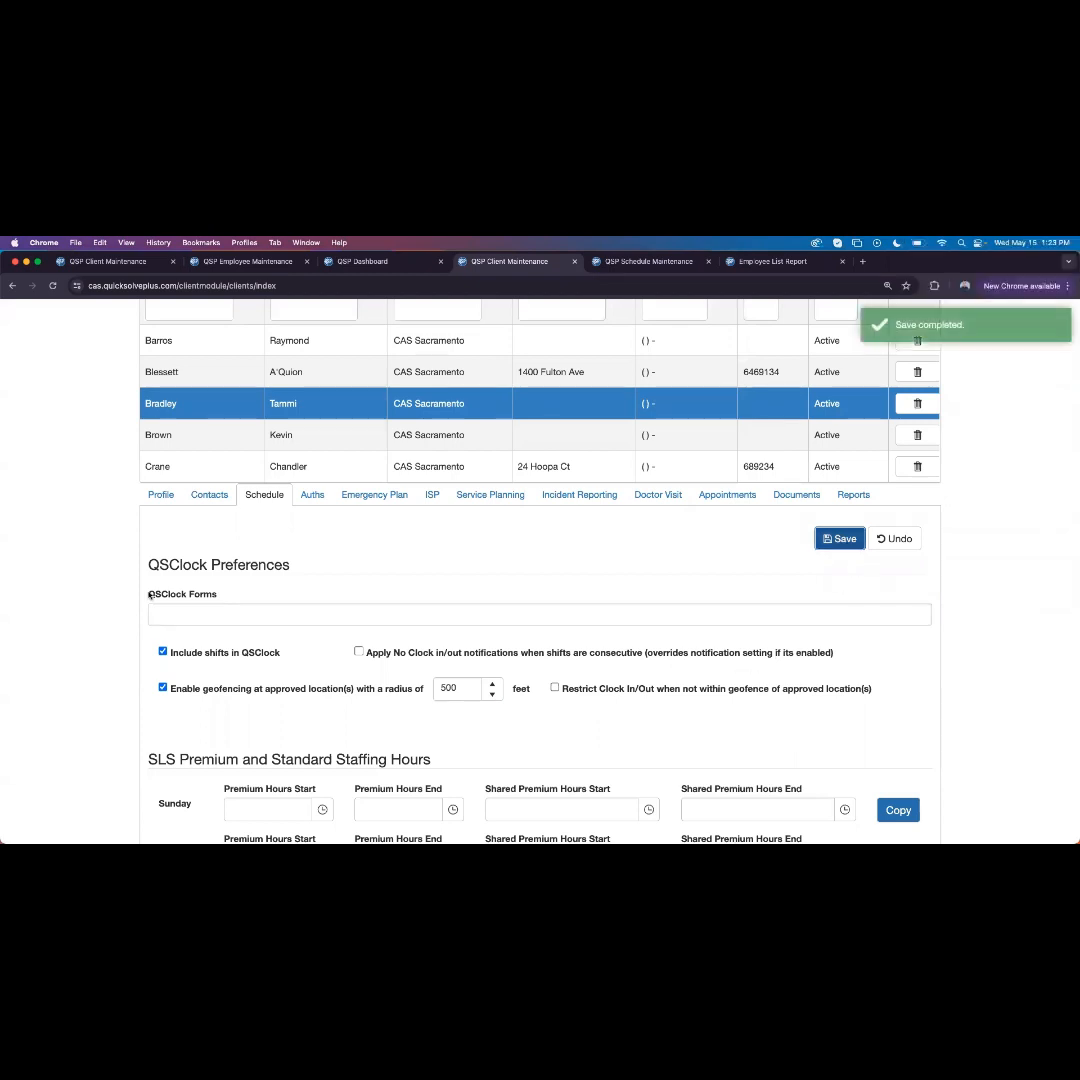
scroll(106, 575, up, 3)
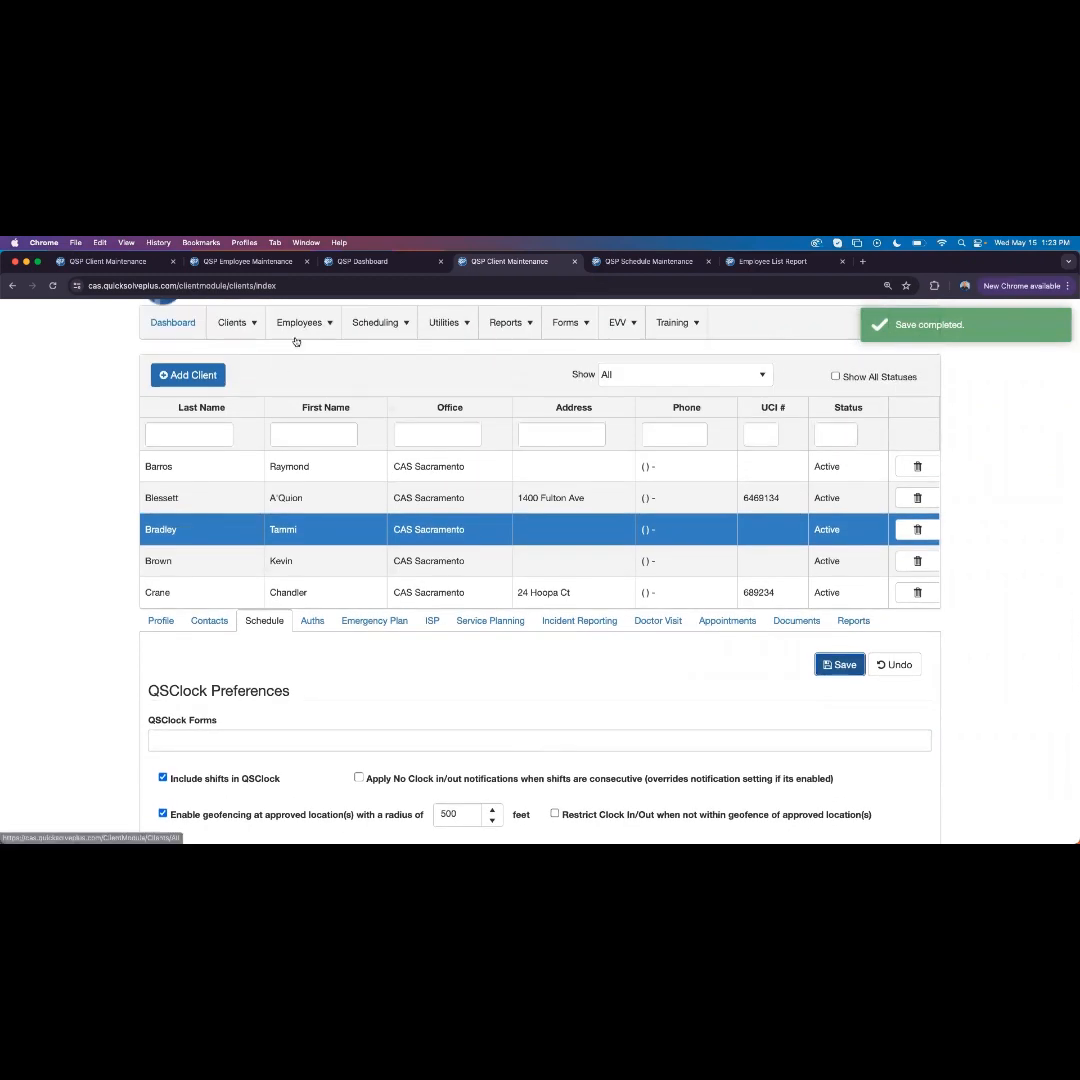
click(295, 341)
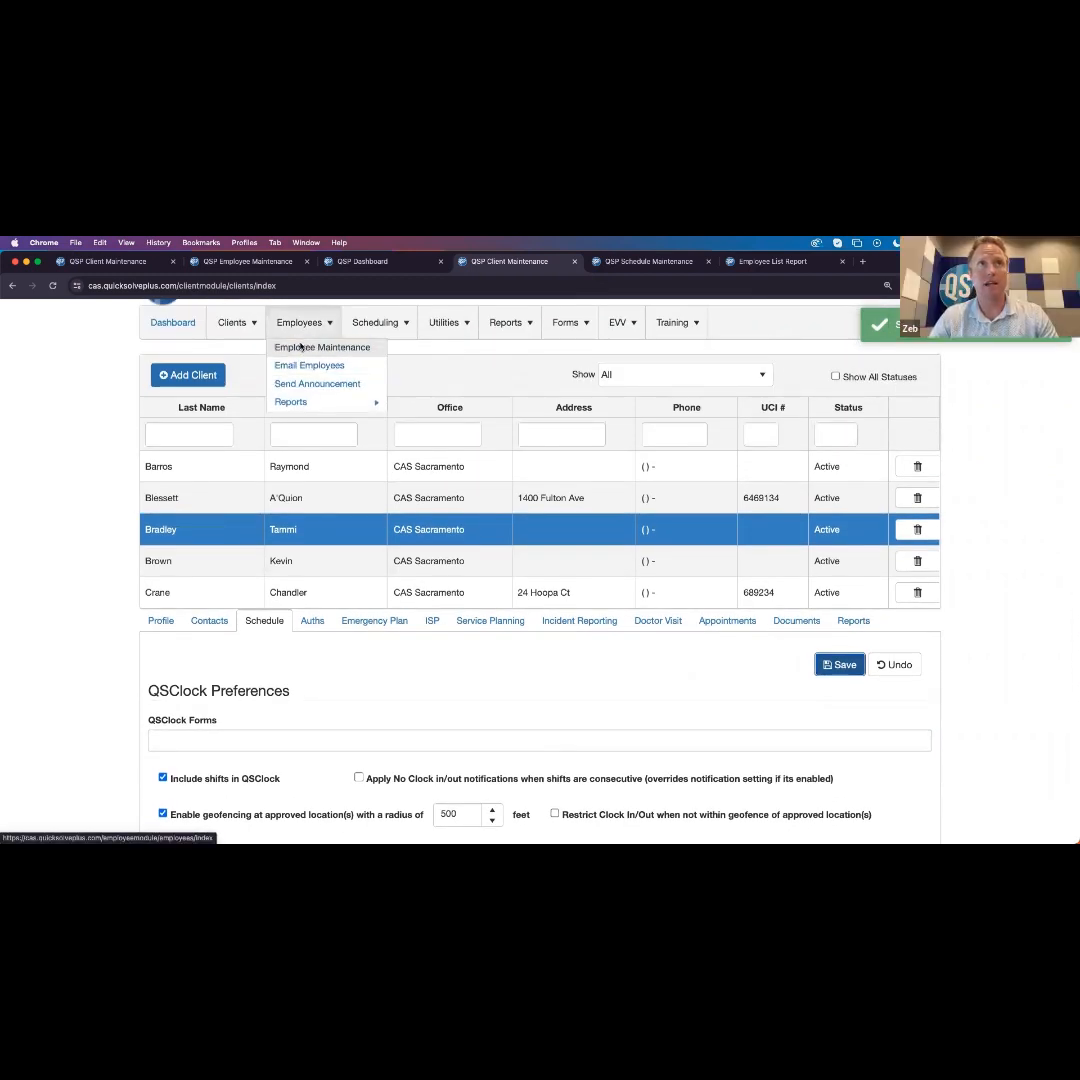
right_click(306, 347)
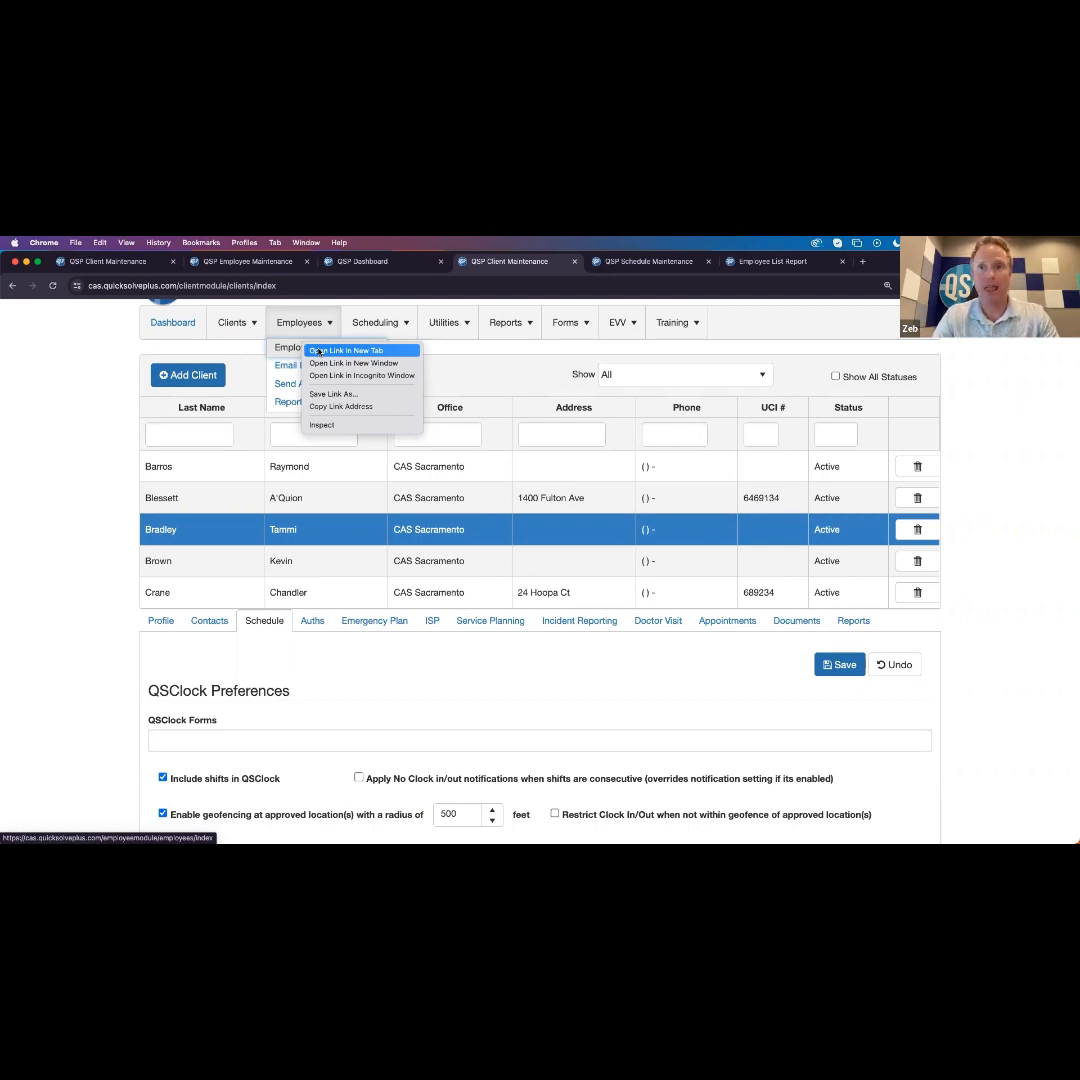
click(672, 265)
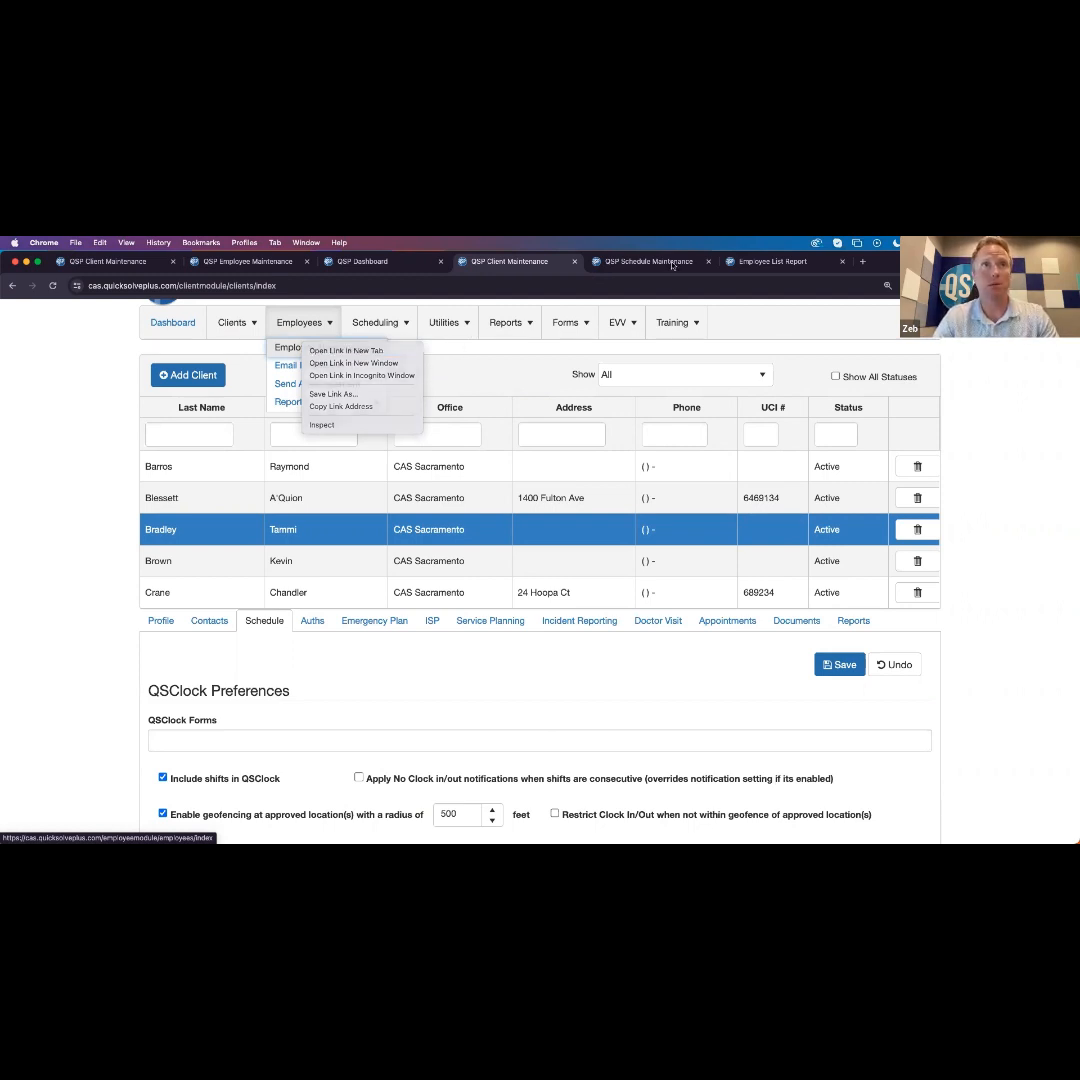
click(672, 265)
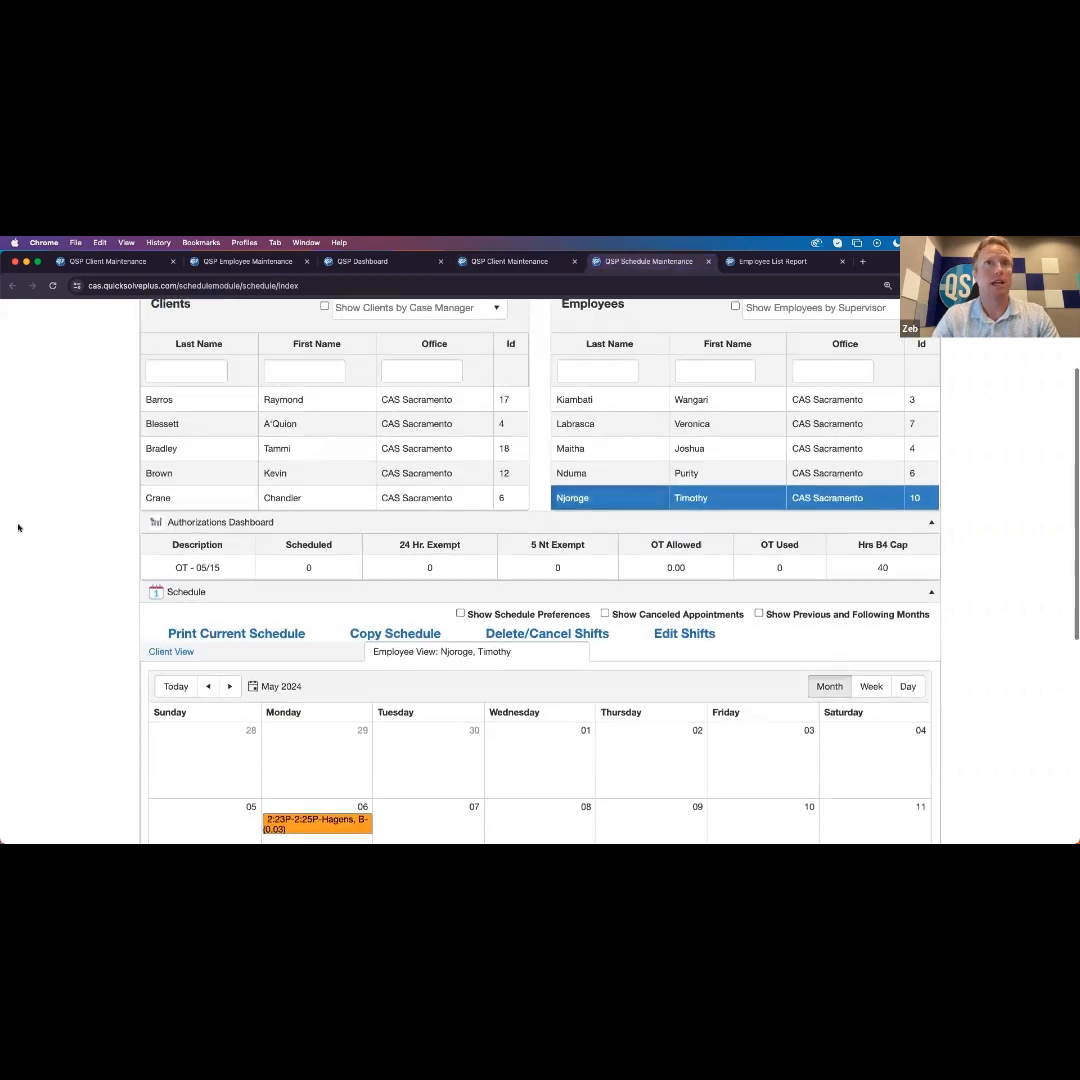
scroll(316, 337, up, 3)
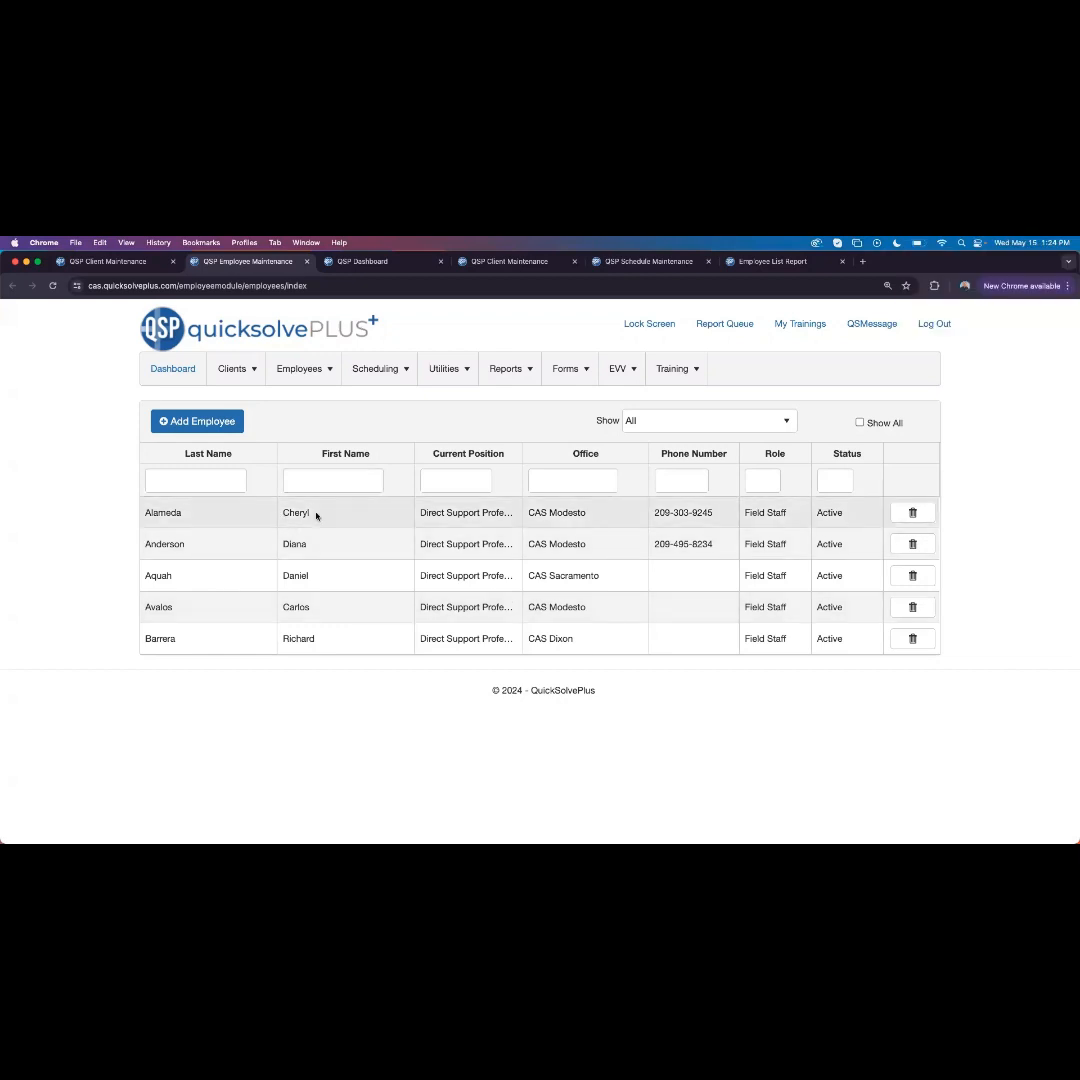
Filter the Employee Maintenance list by first names containing "wa" and open the Program Director's record
scroll(304, 588, down, 5)
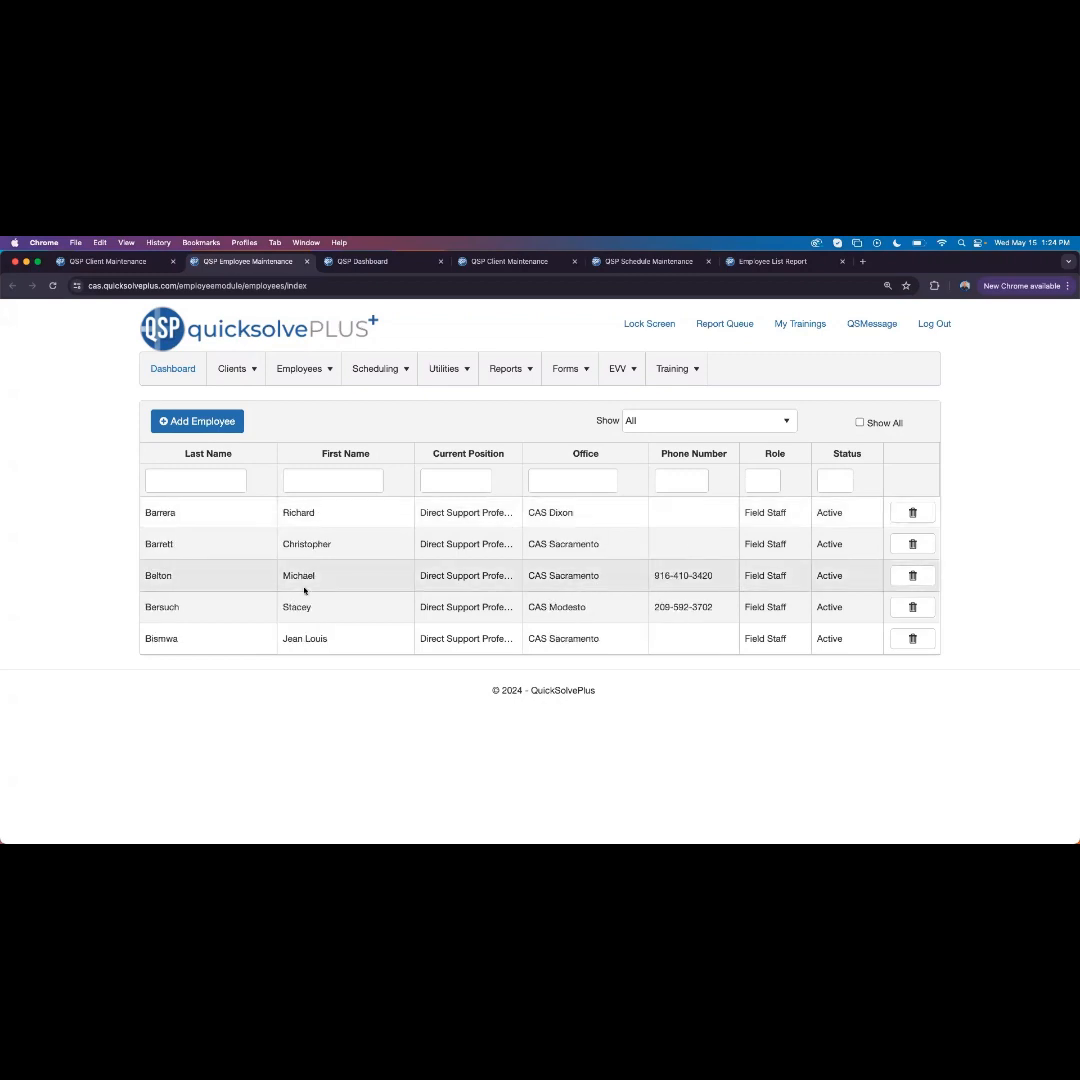
click(318, 488)
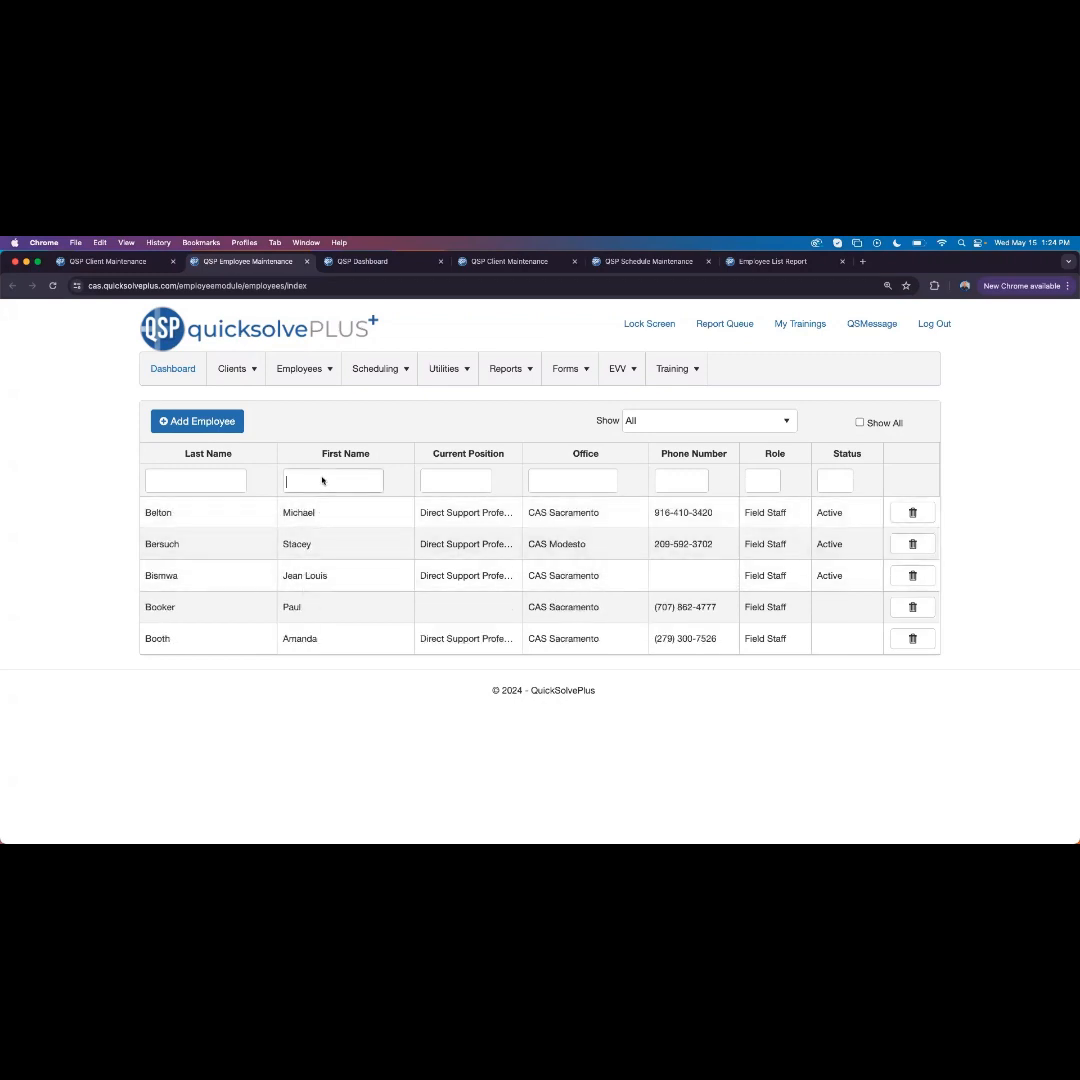
text(wa)
click(255, 543)
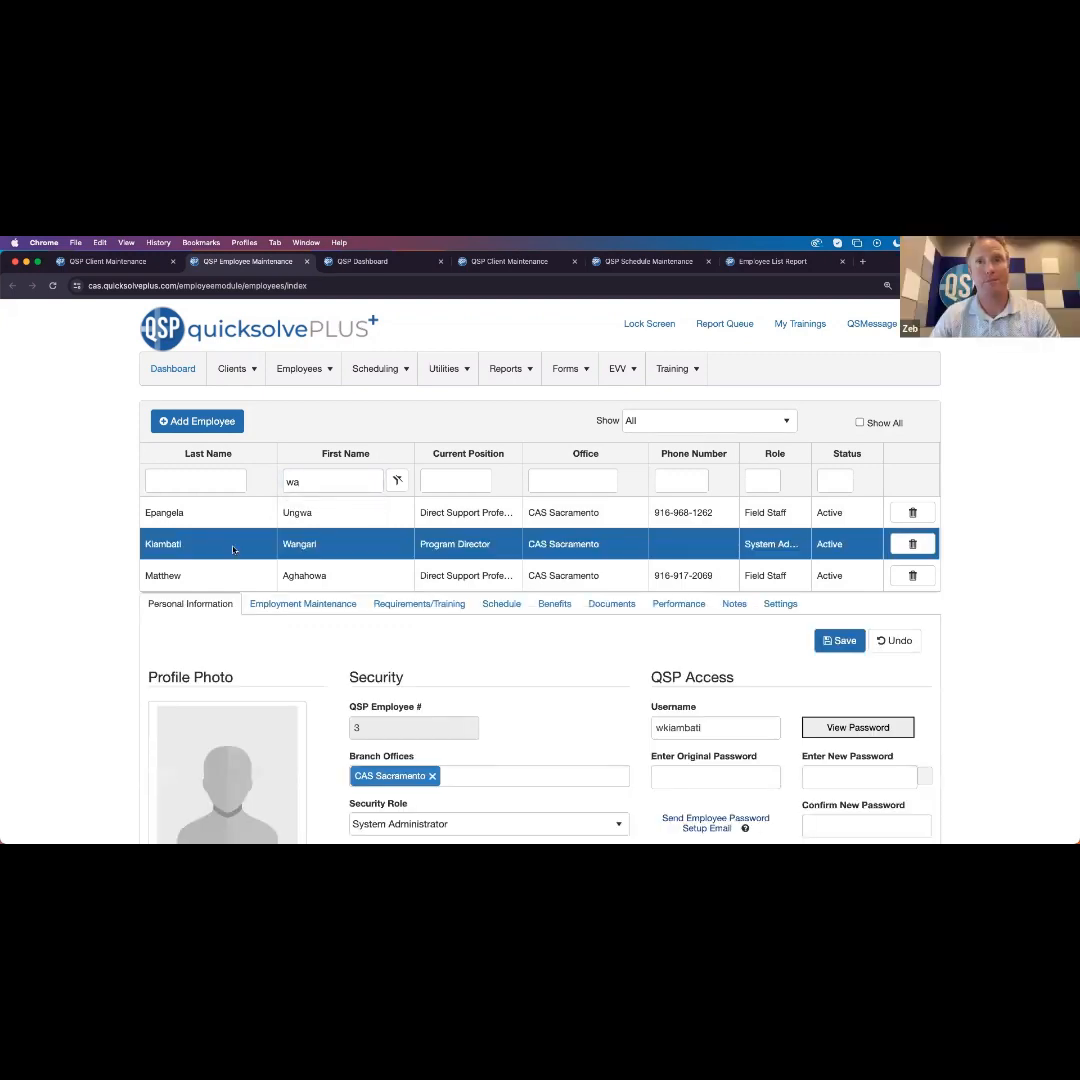
Review the employee's Employment Details, especially the May Provide Service and IHSS Worker settings
click(260, 603)
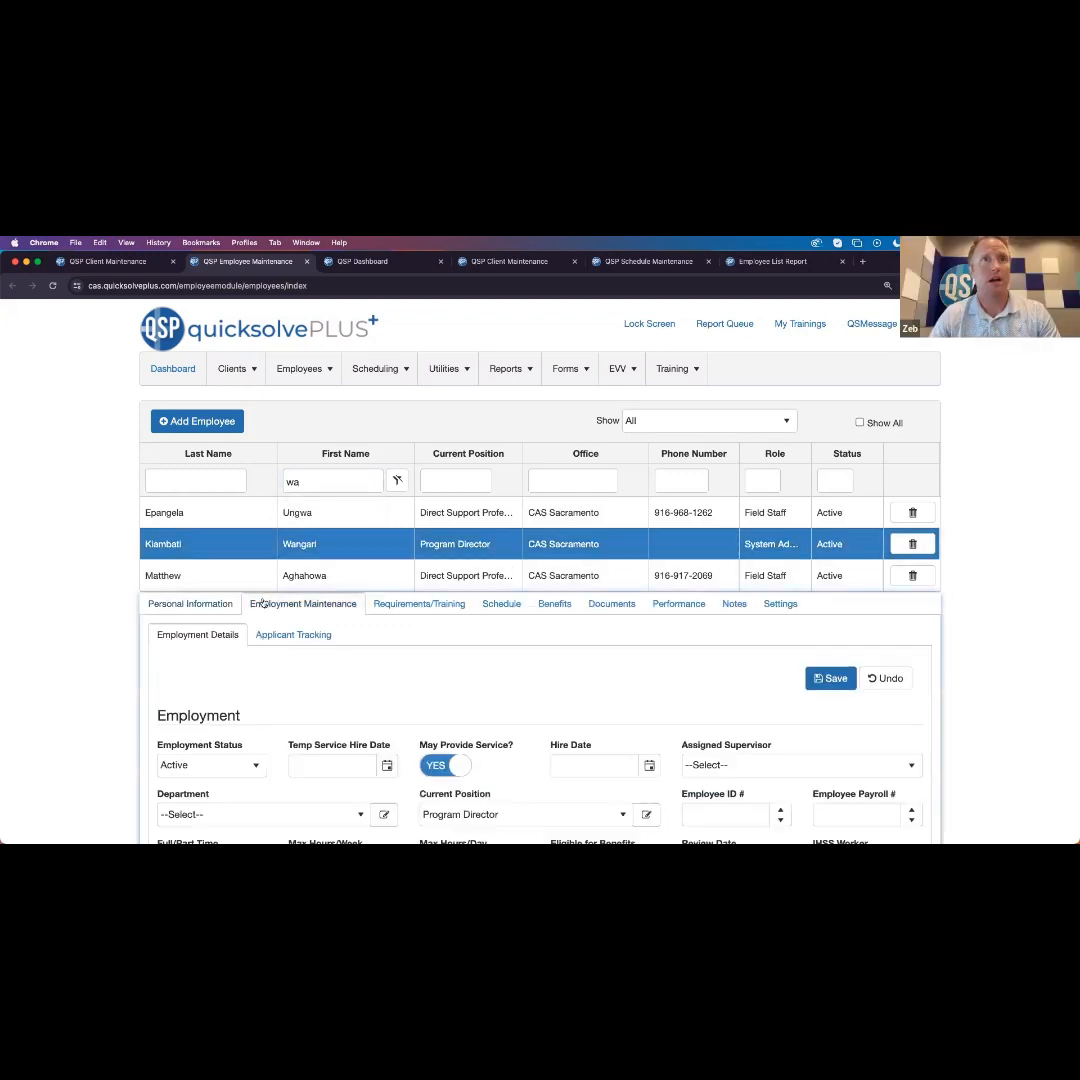
scroll(126, 623, down, 1)
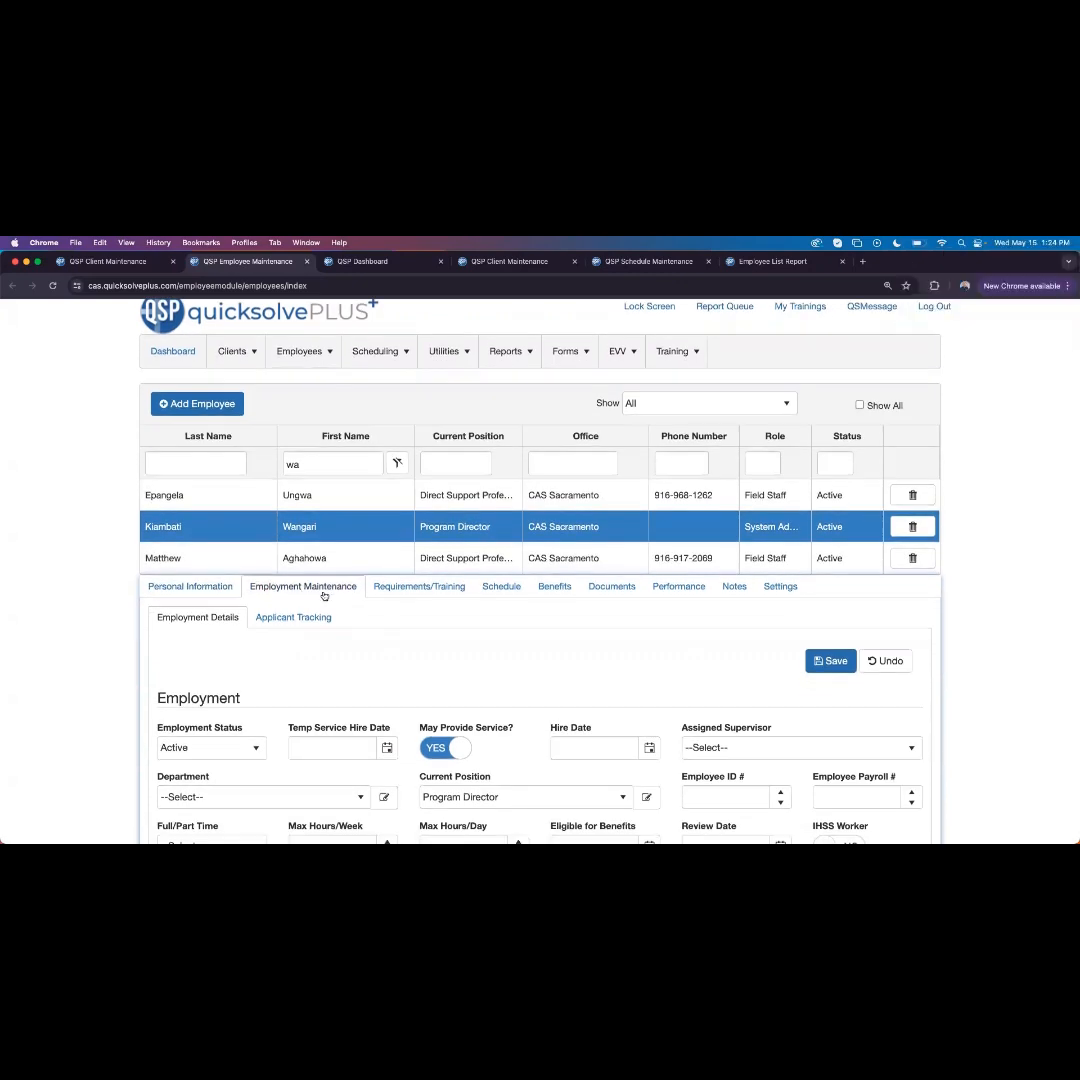
scroll(323, 595, down, 3)
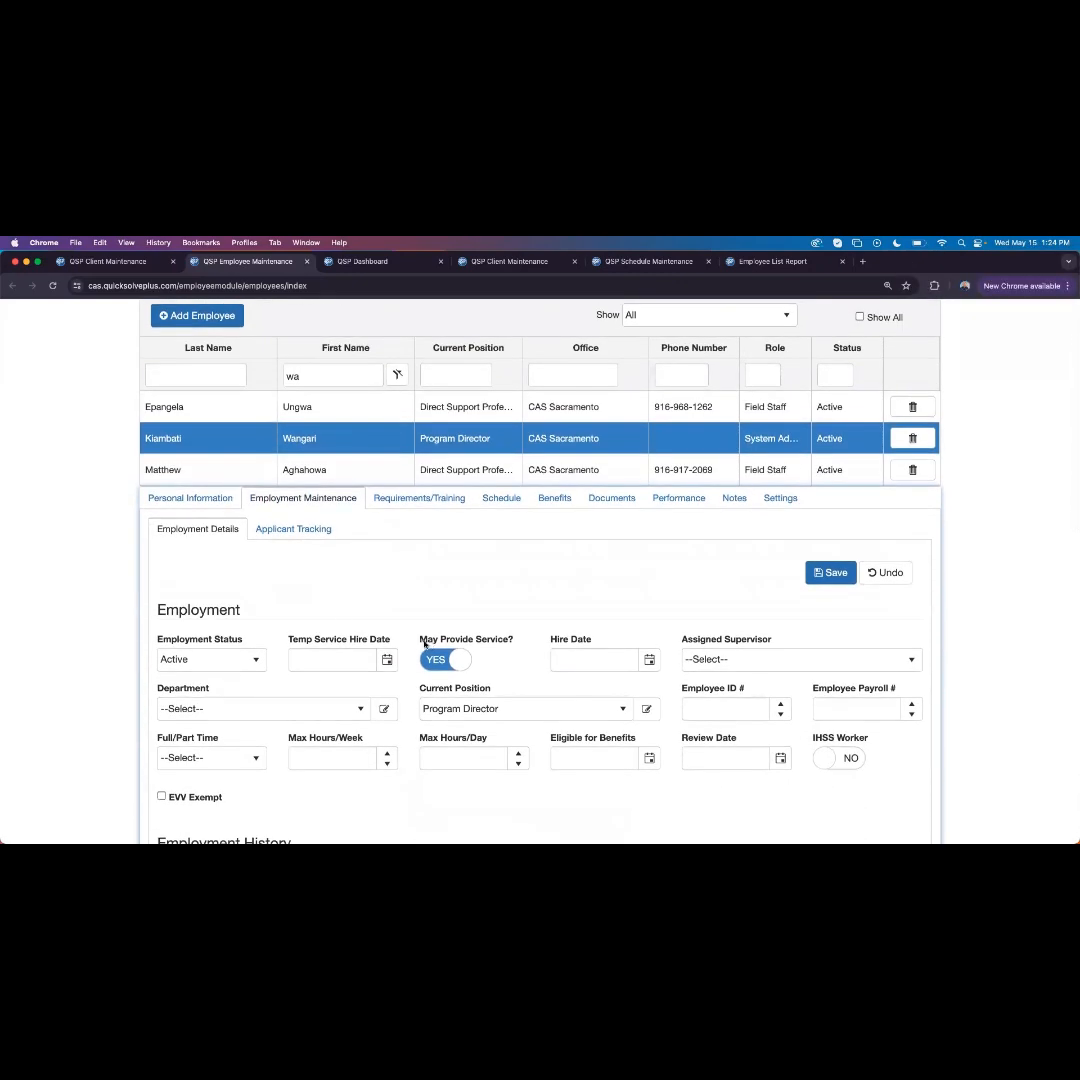
mouse_move(419, 639)
mouse_down()
mouse_move(511, 640)
mouse_move(417, 640)
mouse_up()
scroll(417, 640, down, 4)
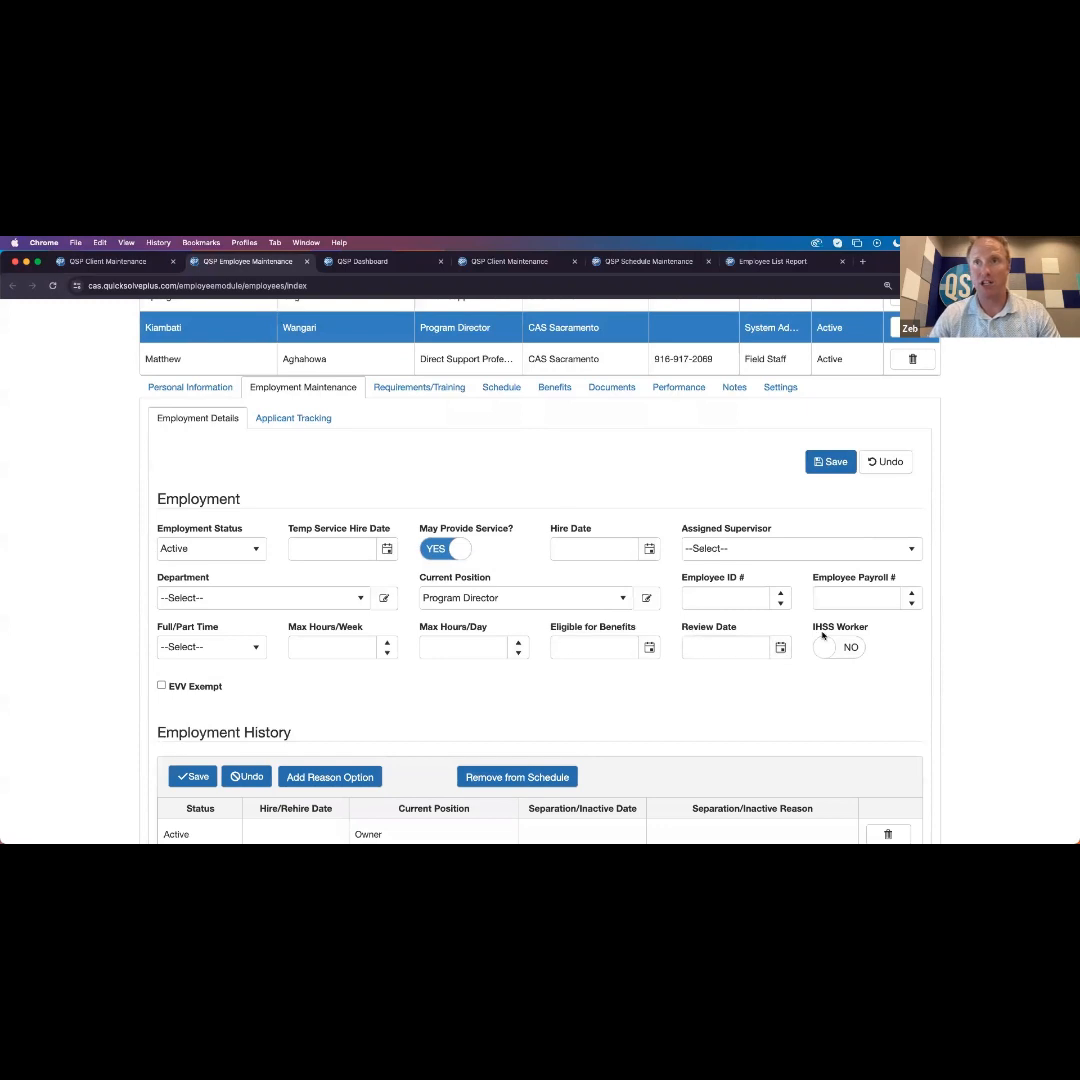
mouse_move(812, 628)
mouse_down()
mouse_move(860, 634)
mouse_move(816, 631)
mouse_up()
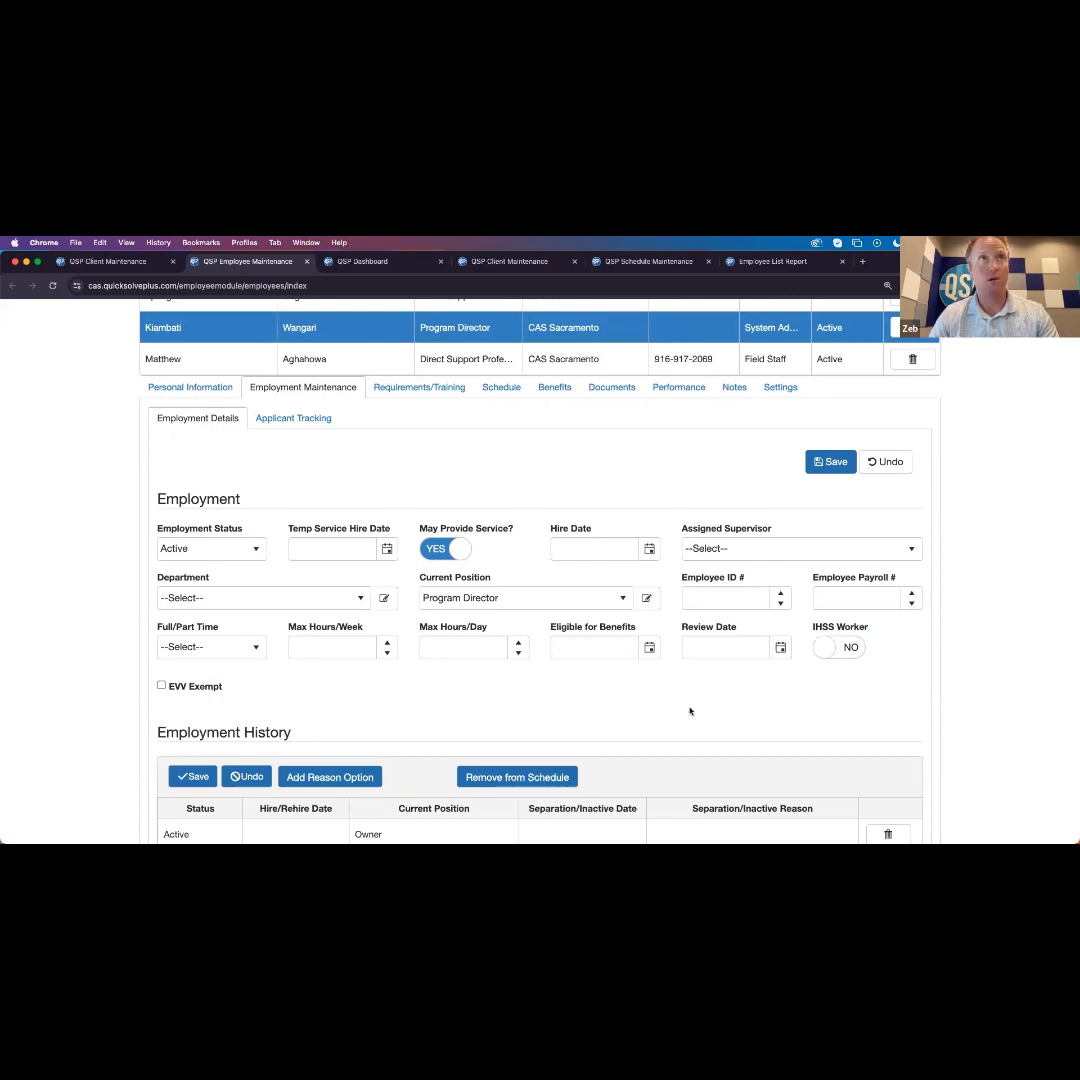
Open the SLS Premium entry in the employee's service types and rate-of-pay details
scroll(183, 737, down, 3)
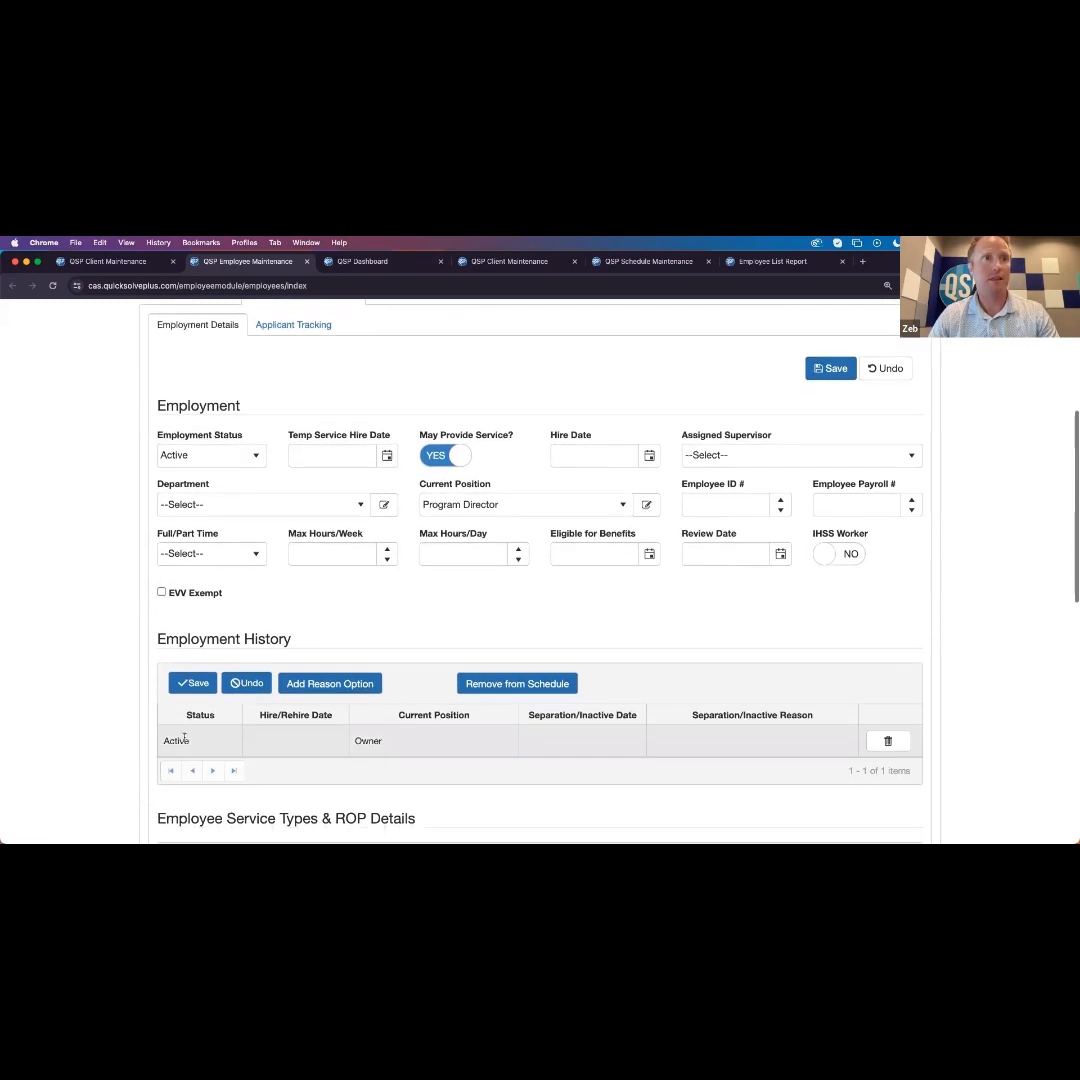
mouse_move(157, 766)
mouse_down()
mouse_move(318, 765)
mouse_move(154, 774)
mouse_up()
scroll(154, 774, down, 2)
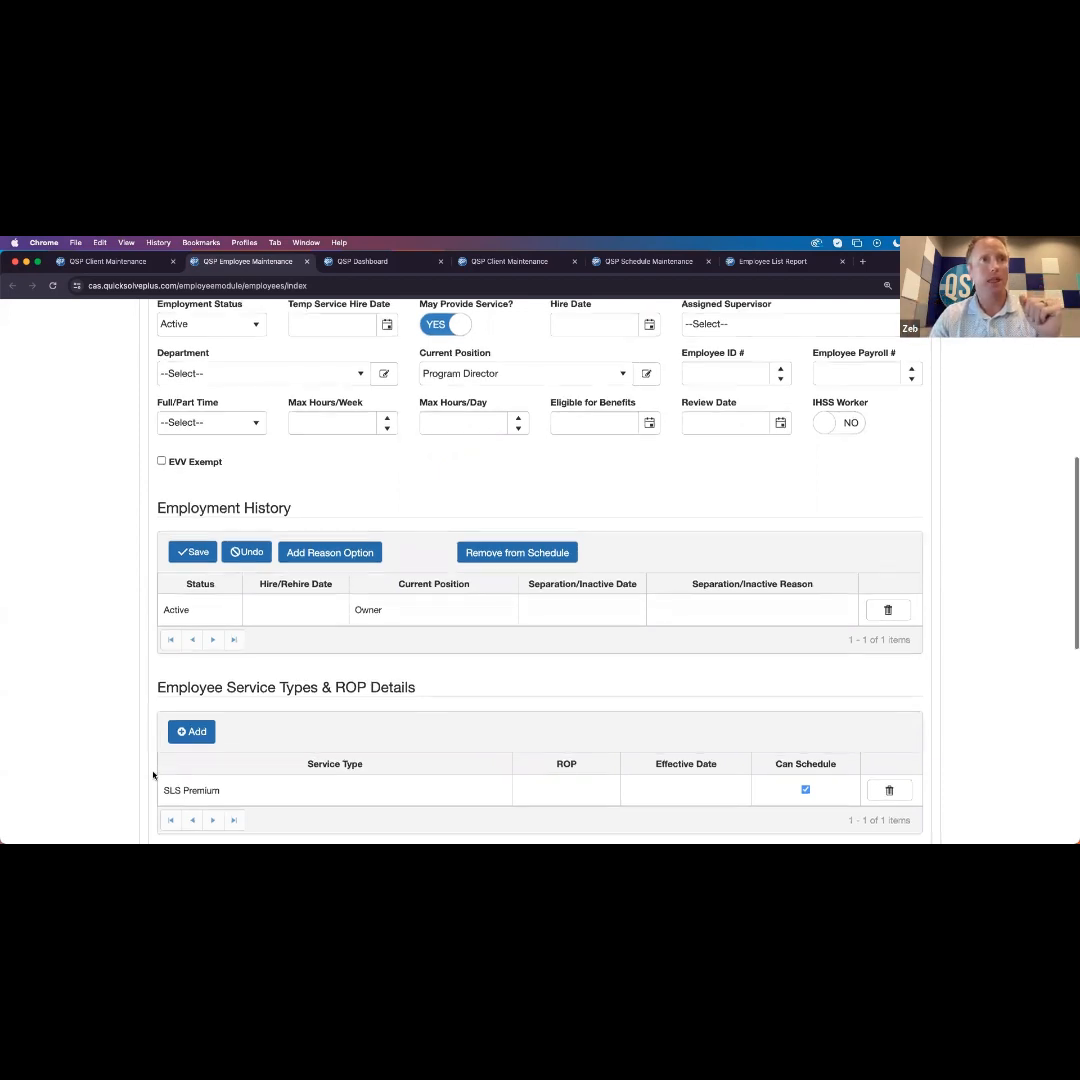
scroll(153, 775, down, 1)
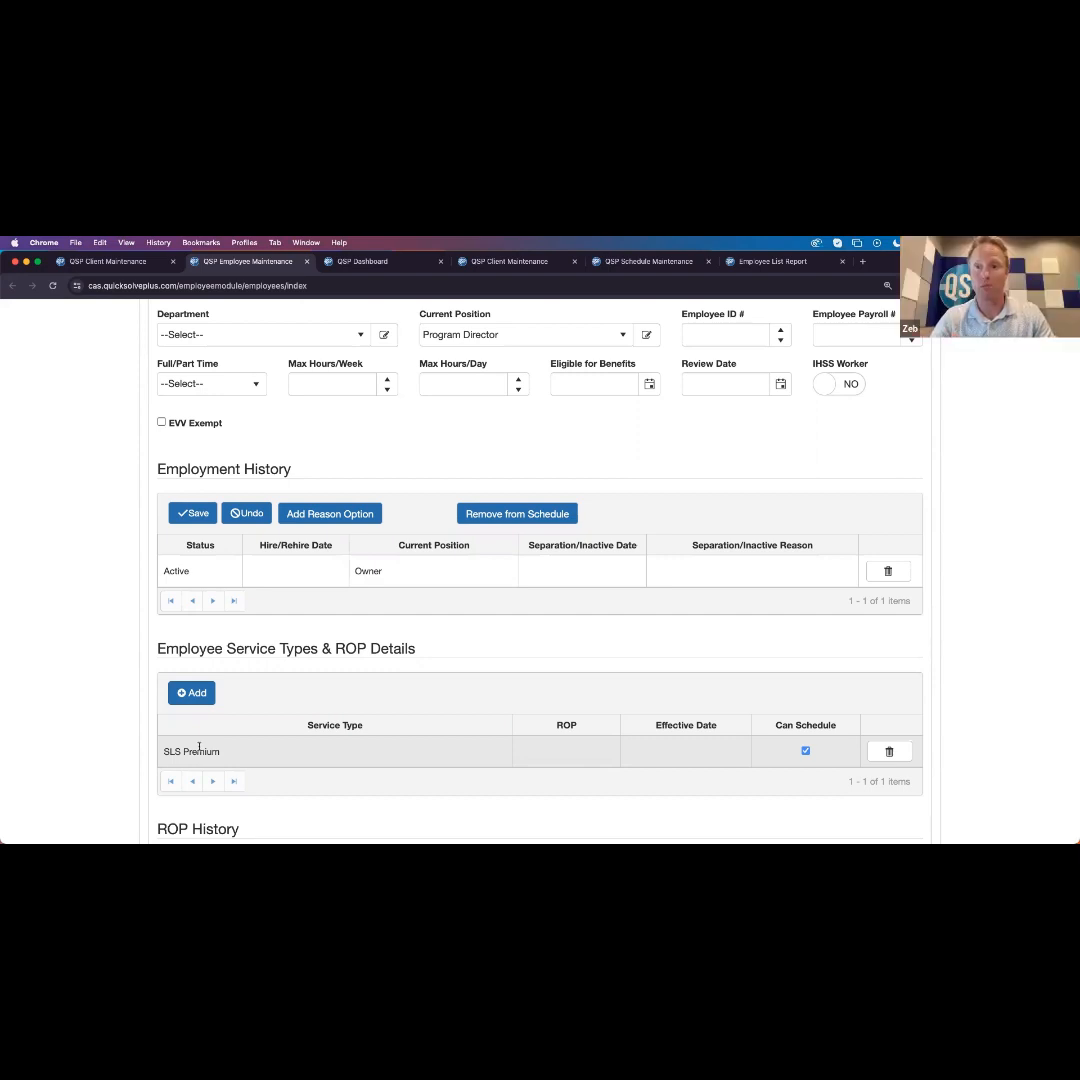
scroll(101, 767, down, 2)
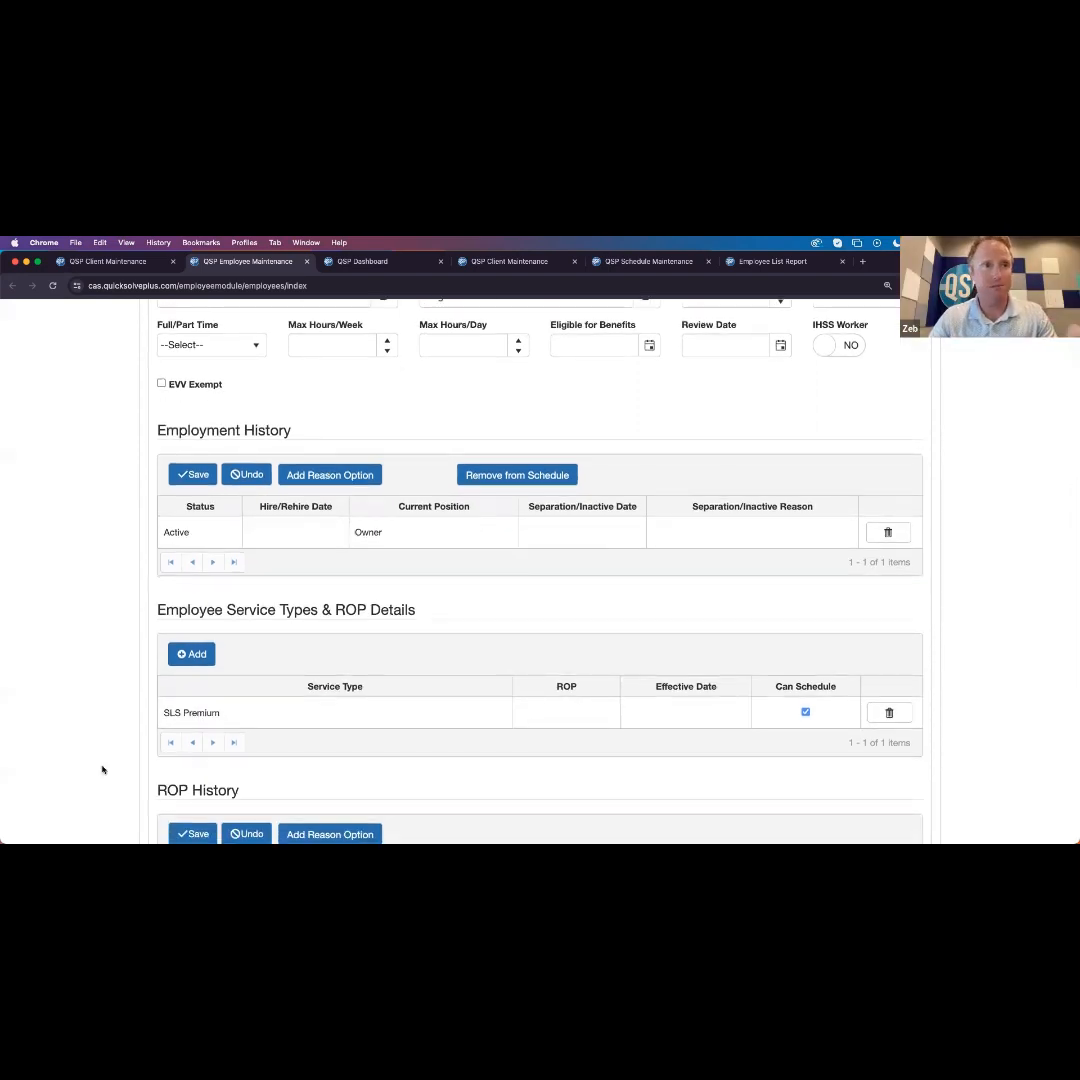
scroll(101, 769, down, 2)
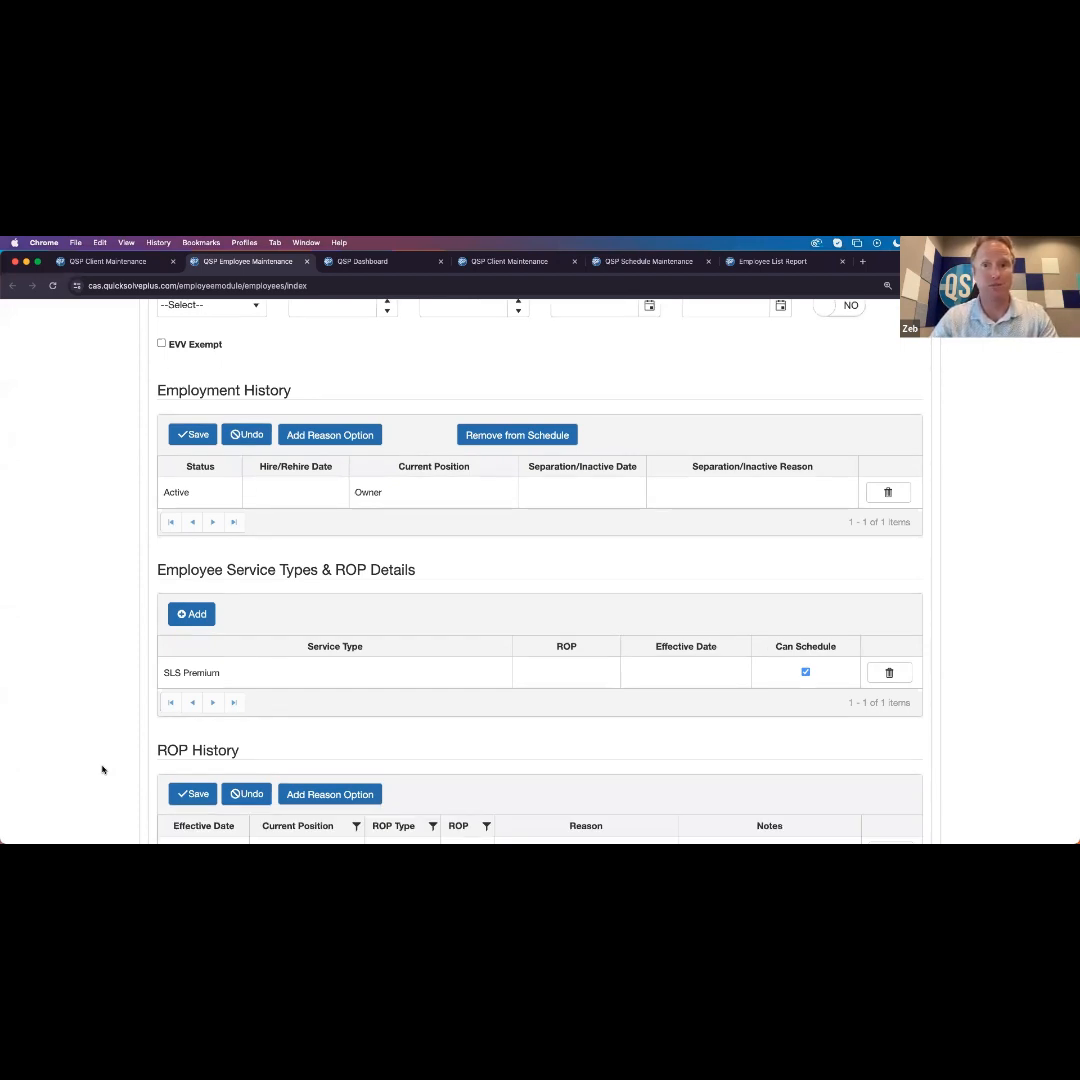
click(193, 676)
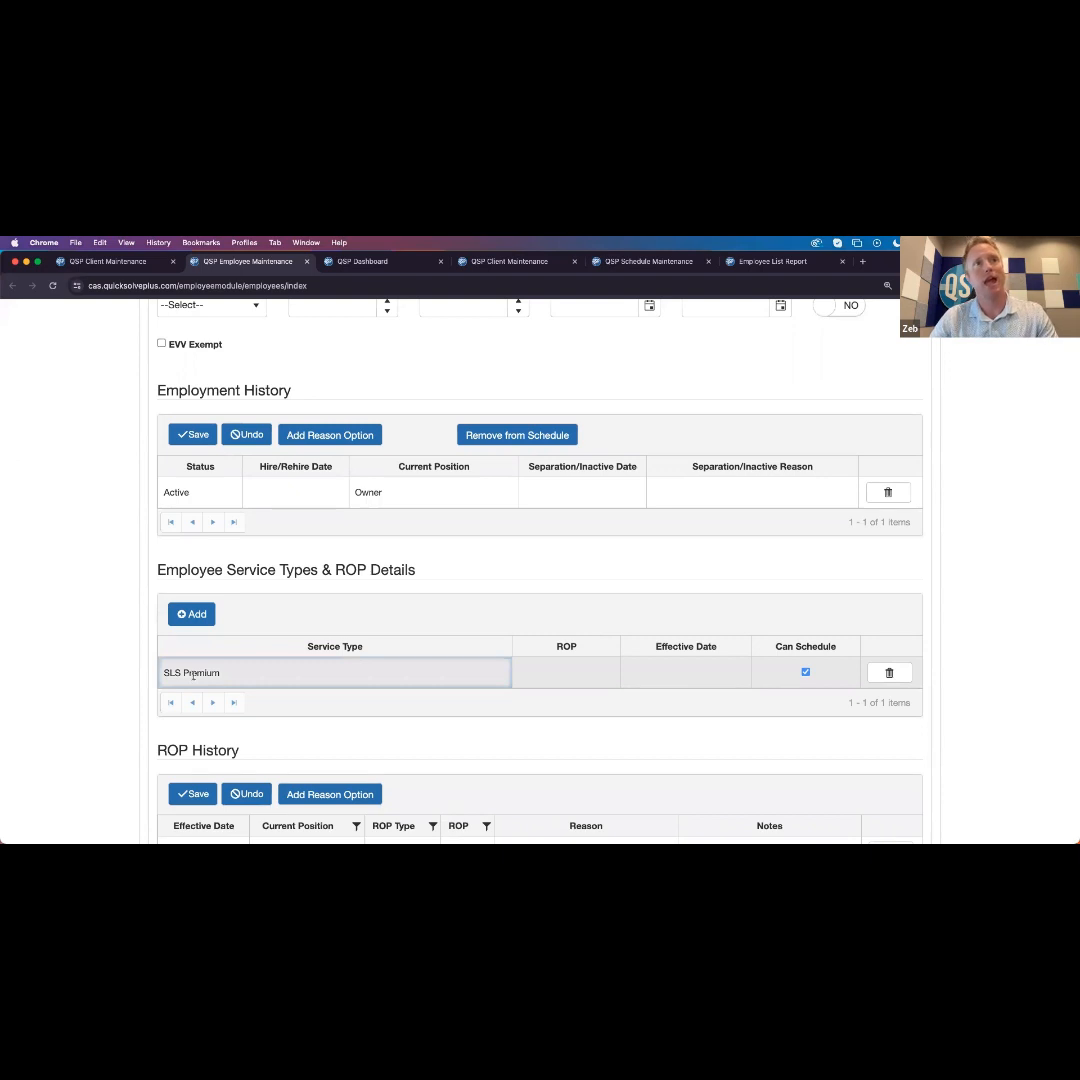
click(168, 673)
scroll(169, 679, down, 1)
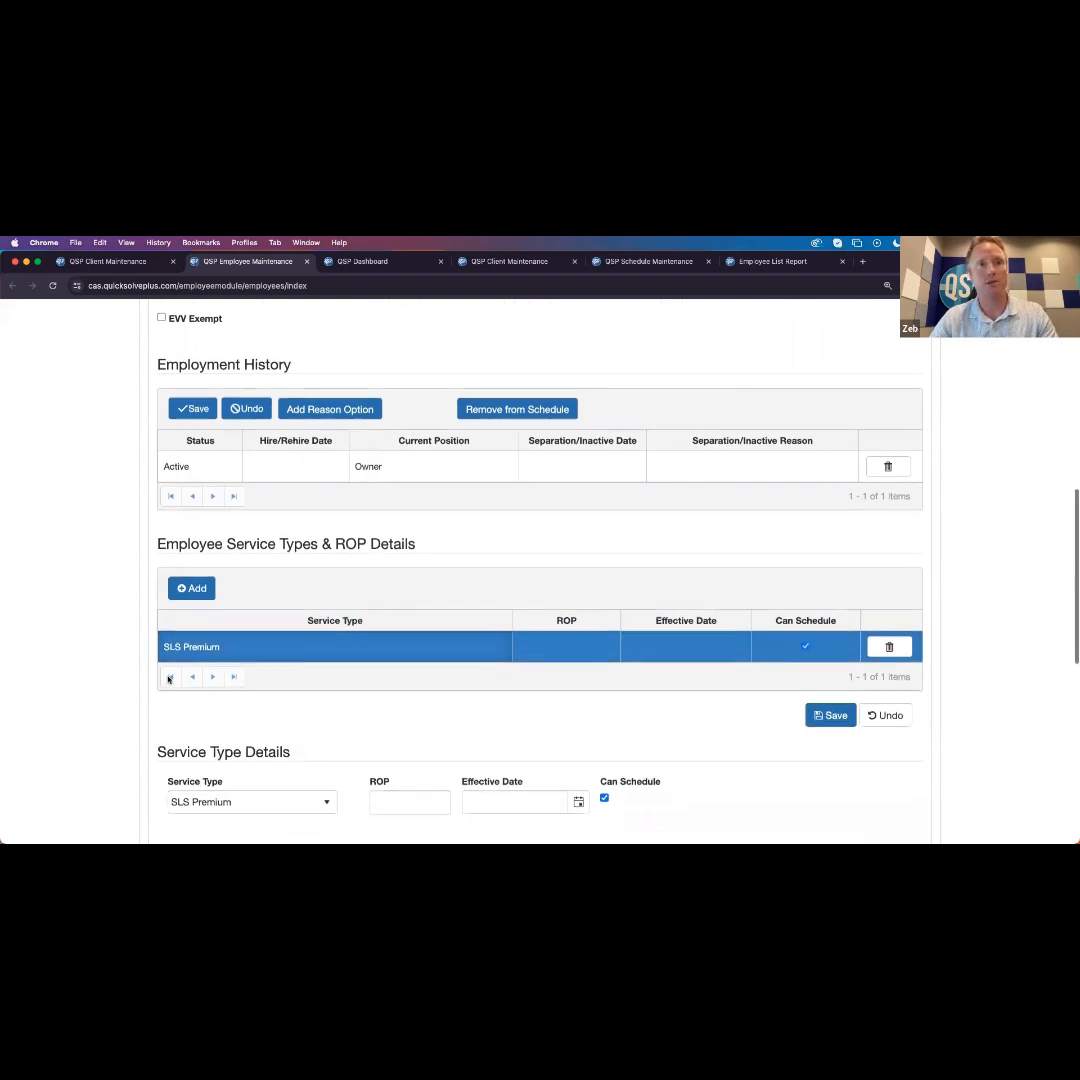
scroll(168, 678, down, 1)
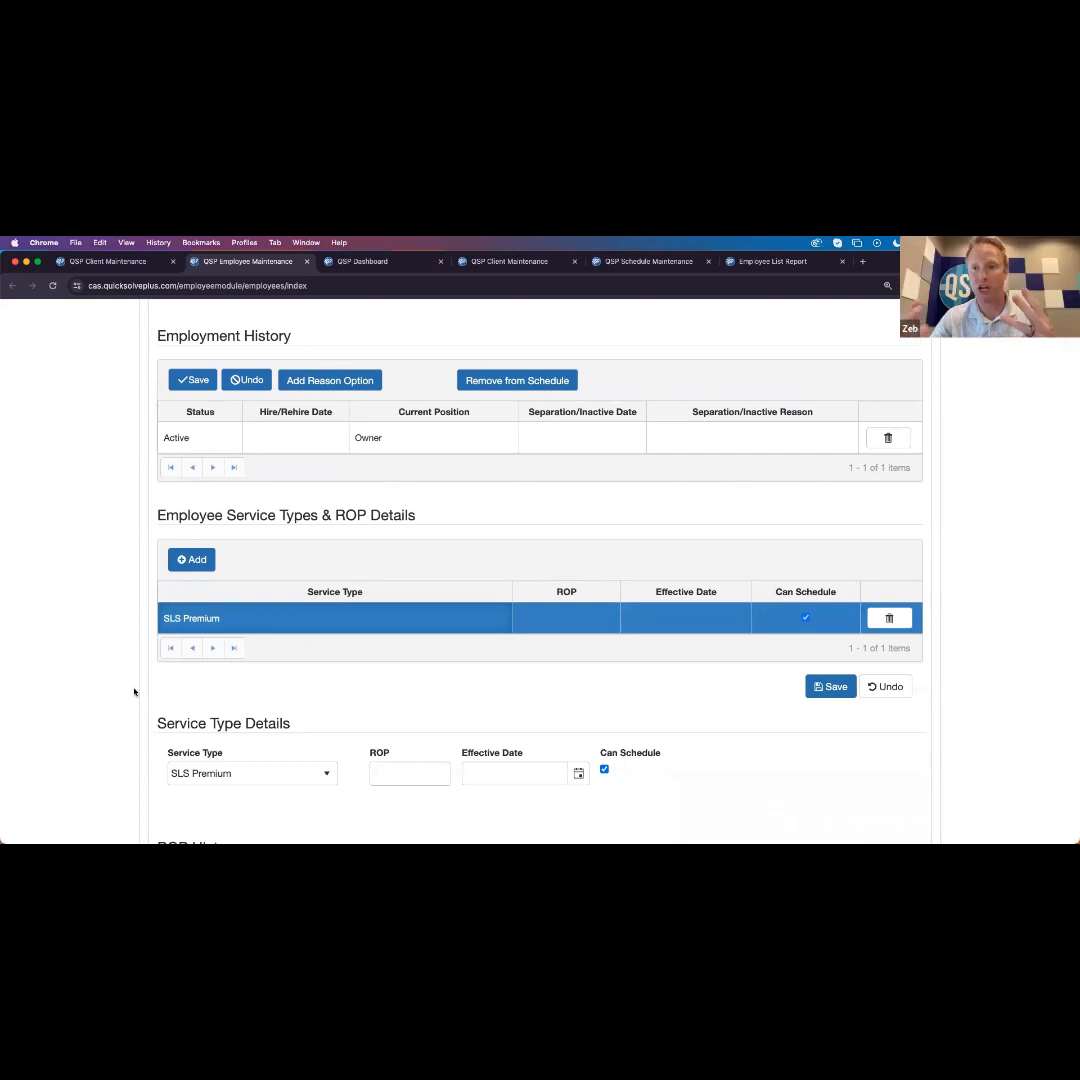
Examine the SLS Premium entry's available service types and its Can Schedule and ROP fields
scroll(134, 691, down, 3)
click(279, 677)
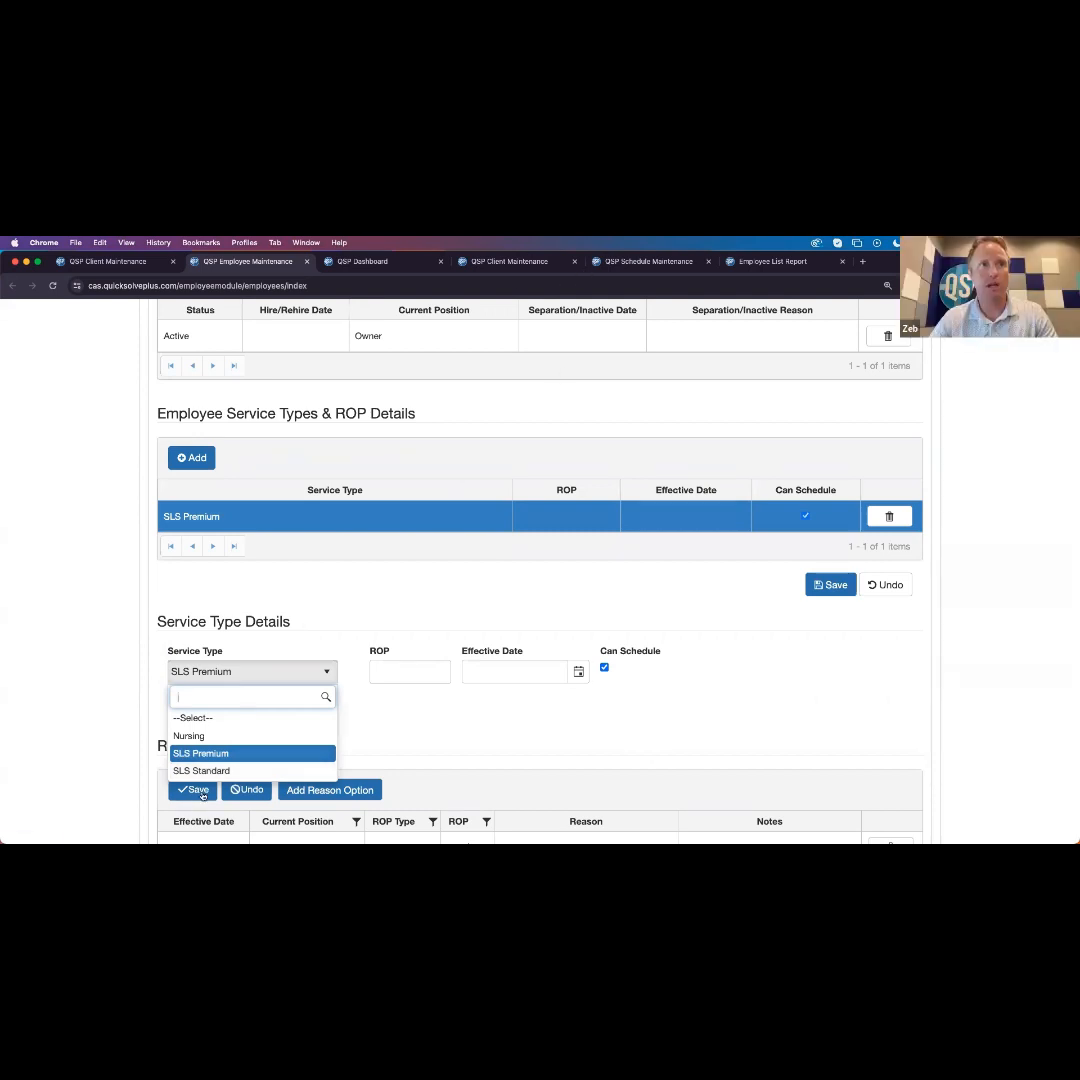
click(262, 753)
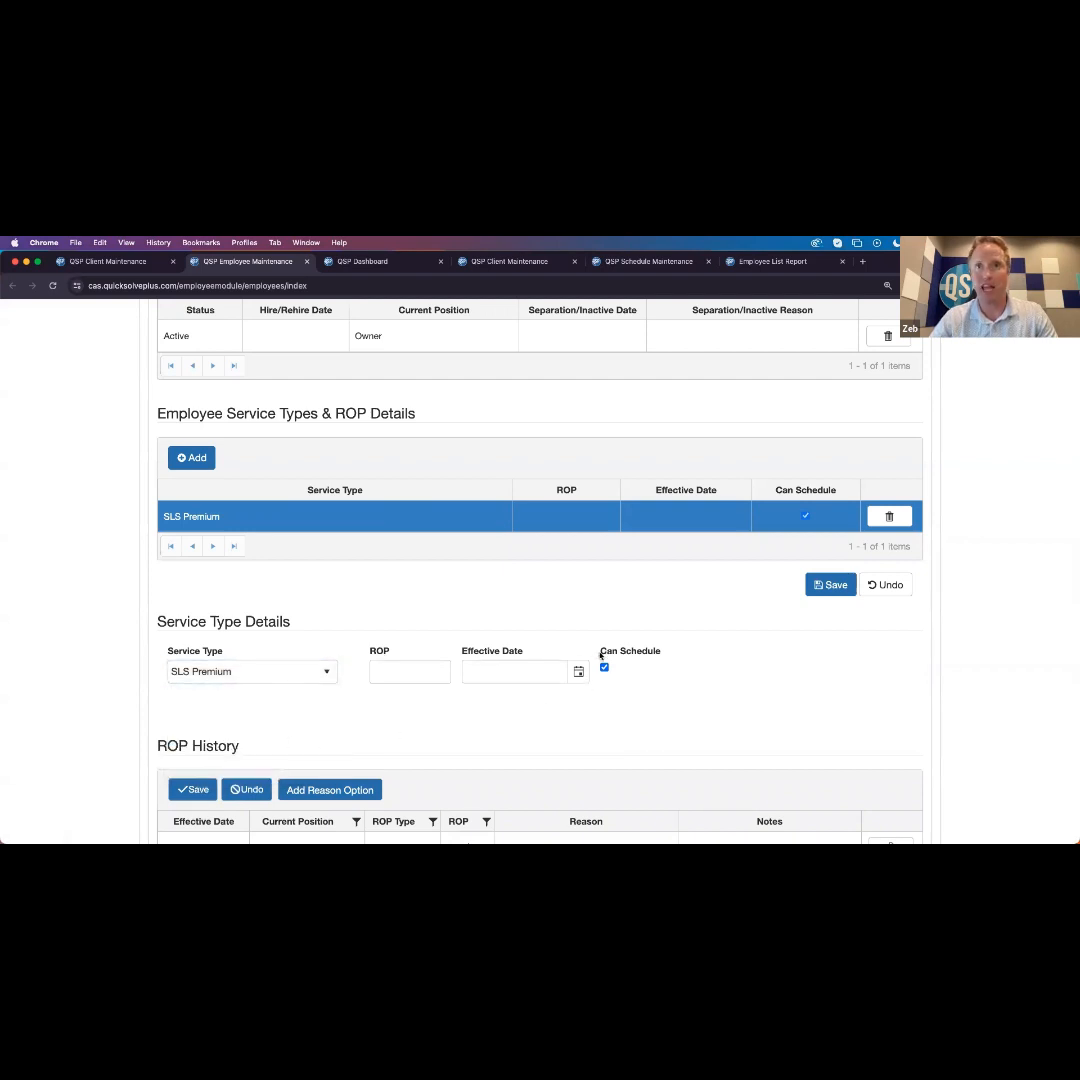
drag(598, 651, 674, 655)
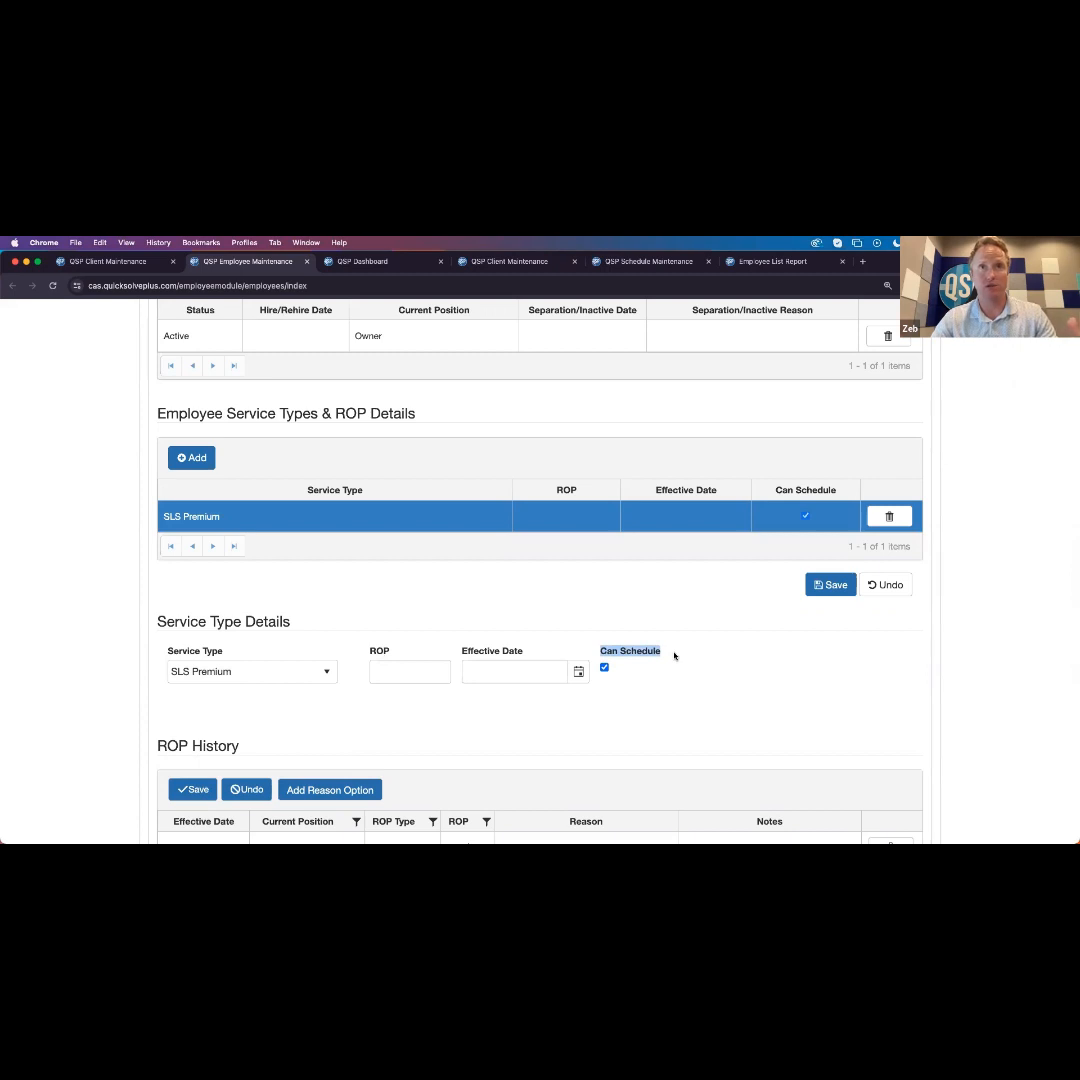
double_click(379, 651)
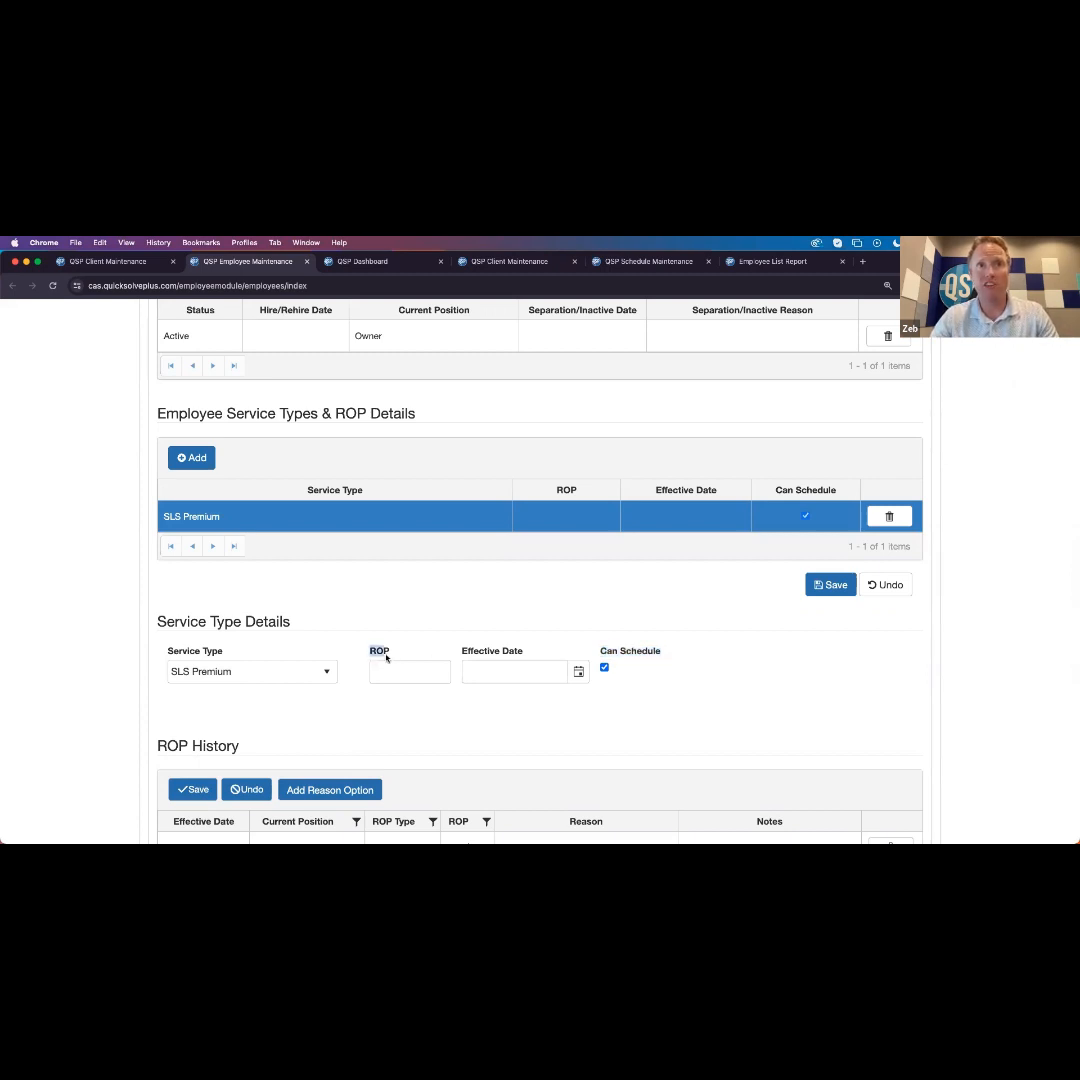
click(390, 716)
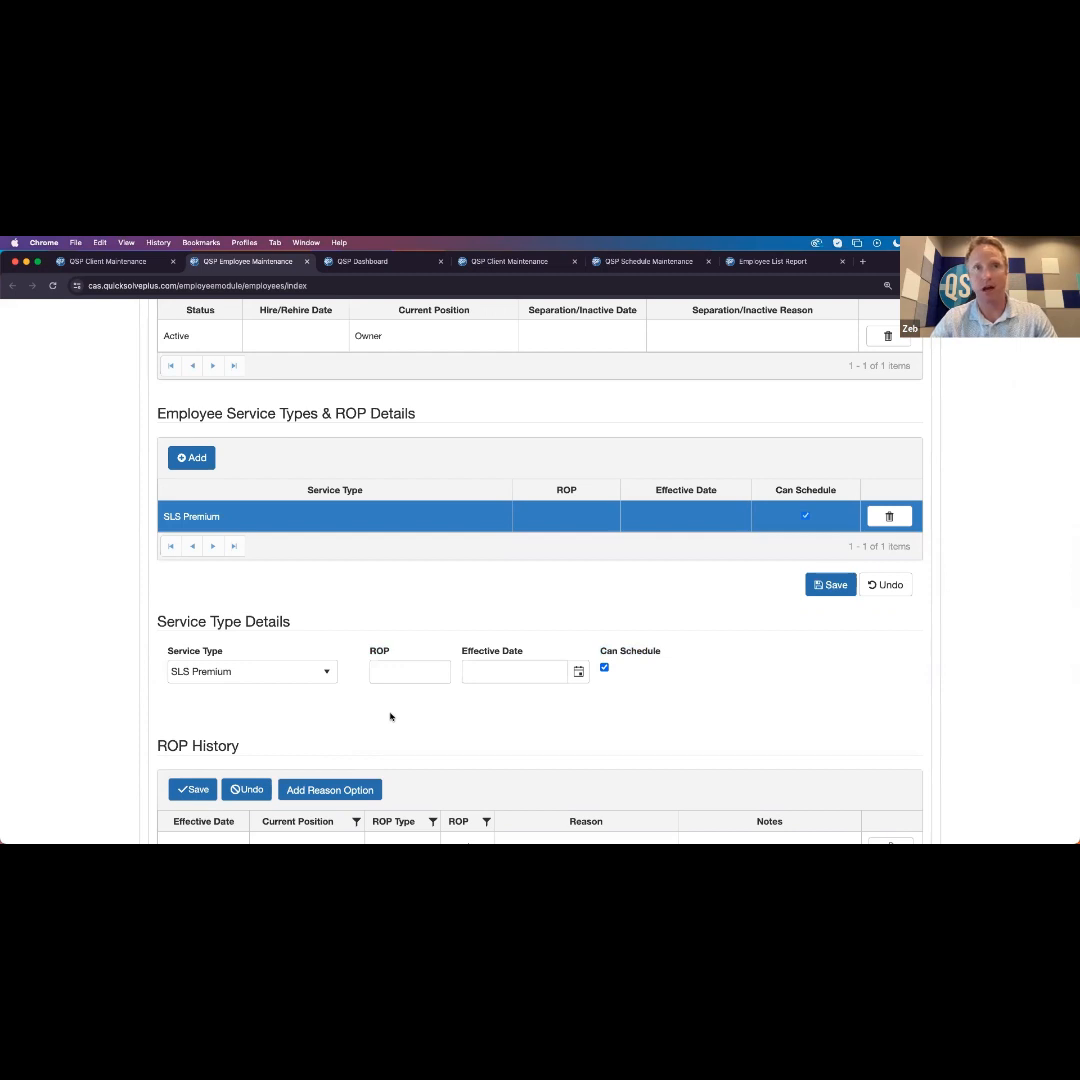
Add the SLS Standard service type to the employee with Can Schedule enabled, and save it
scroll(96, 647, up, 1)
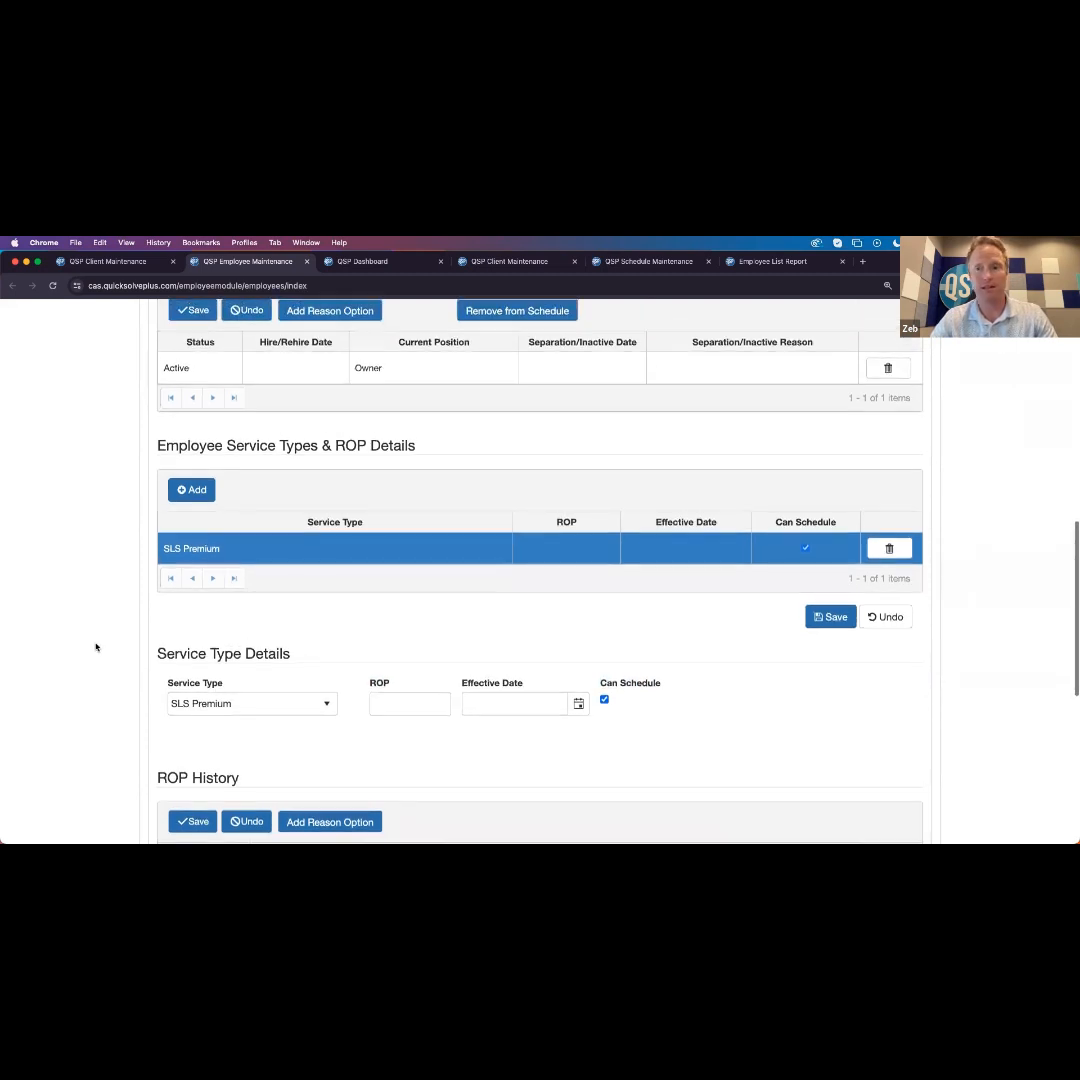
scroll(96, 647, up, 1)
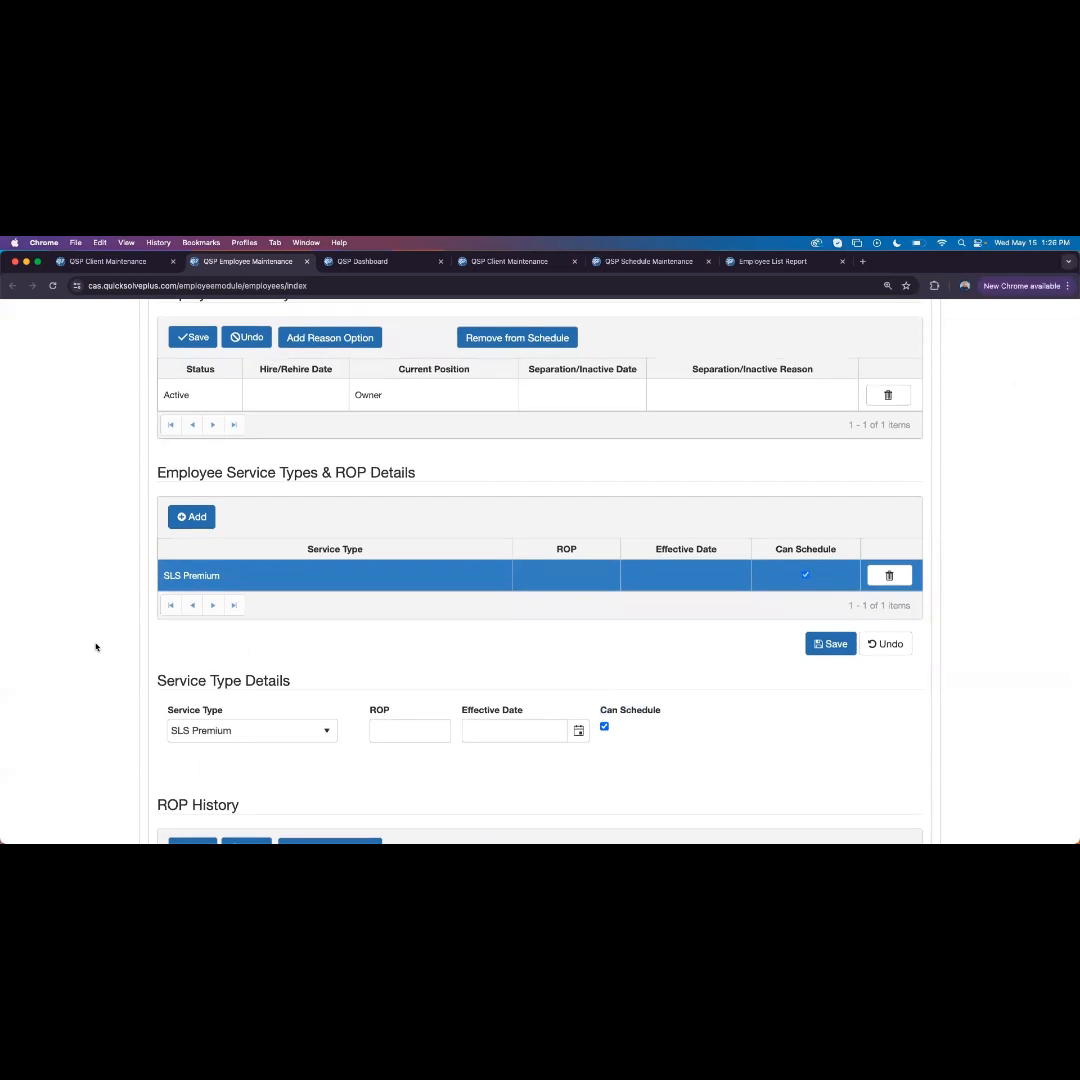
click(190, 518)
scroll(190, 518, down, 2)
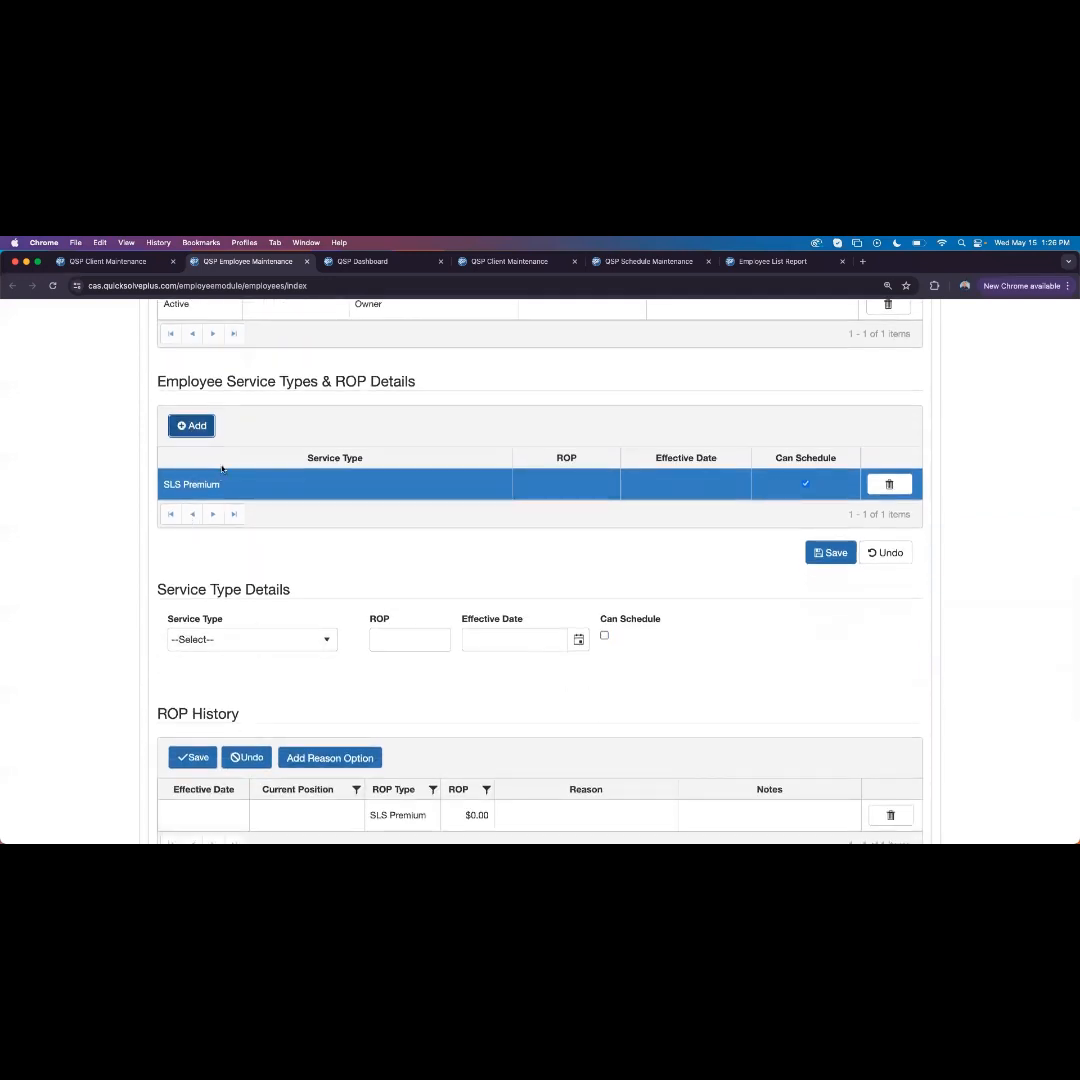
click(260, 642)
click(205, 729)
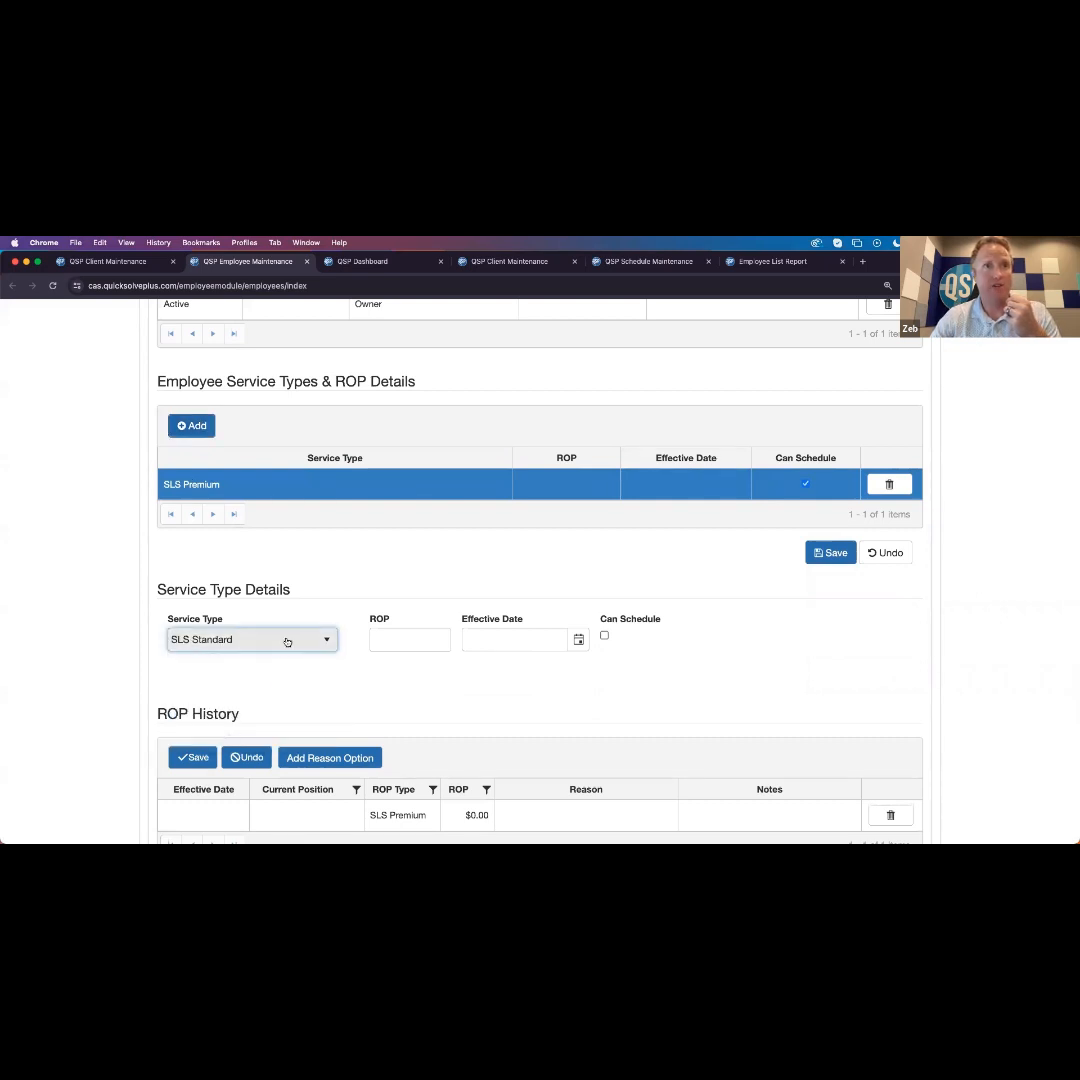
click(604, 636)
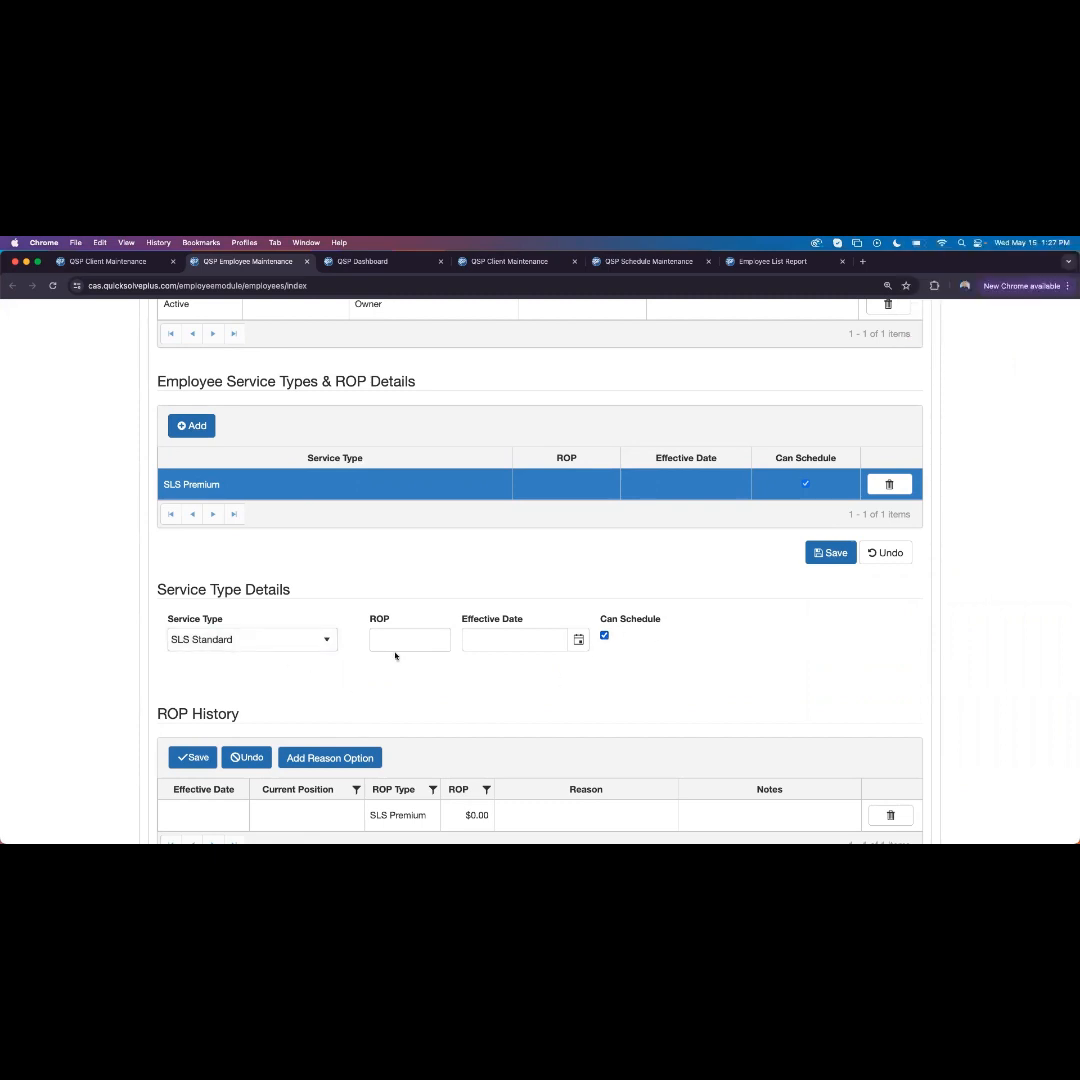
click(302, 646)
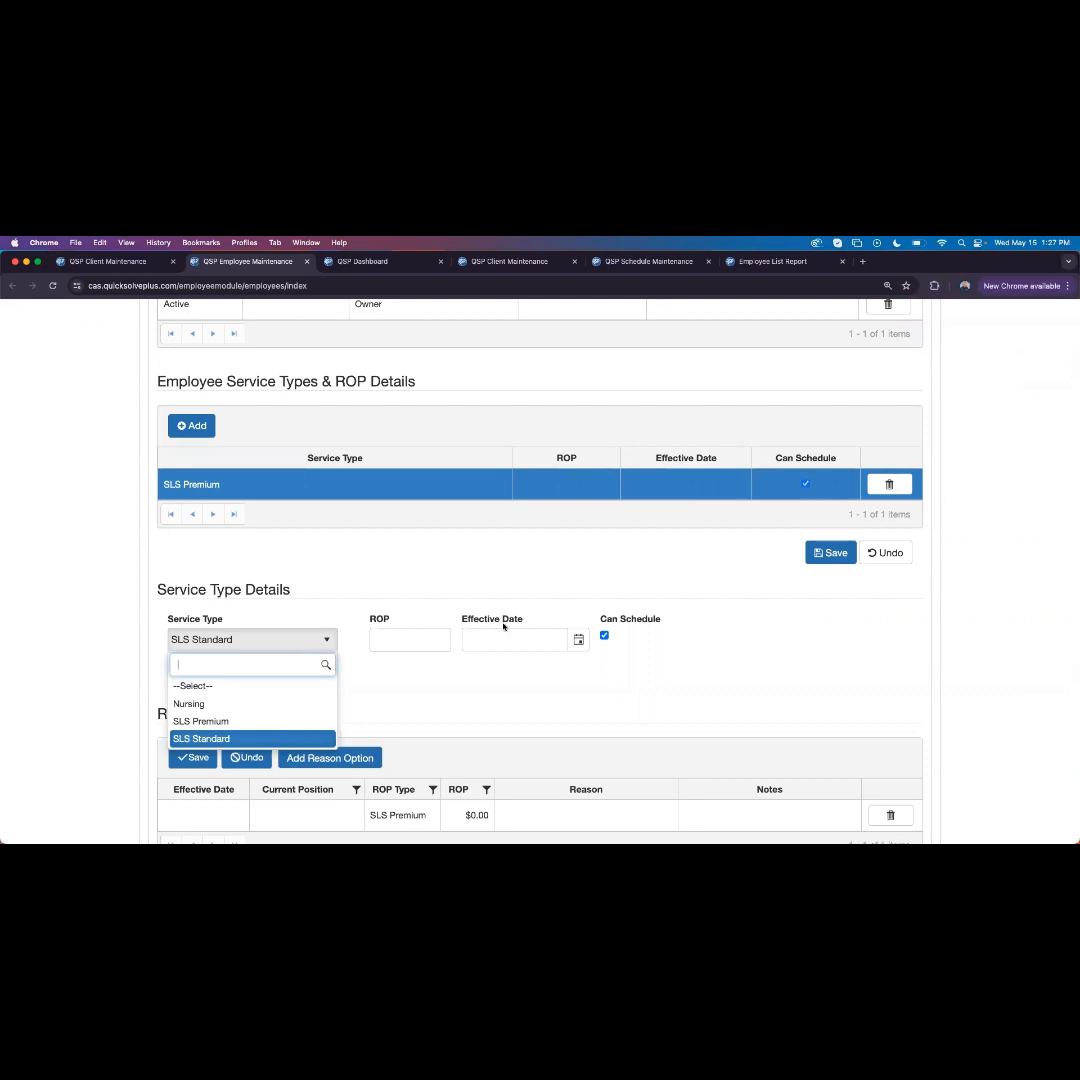
click(689, 635)
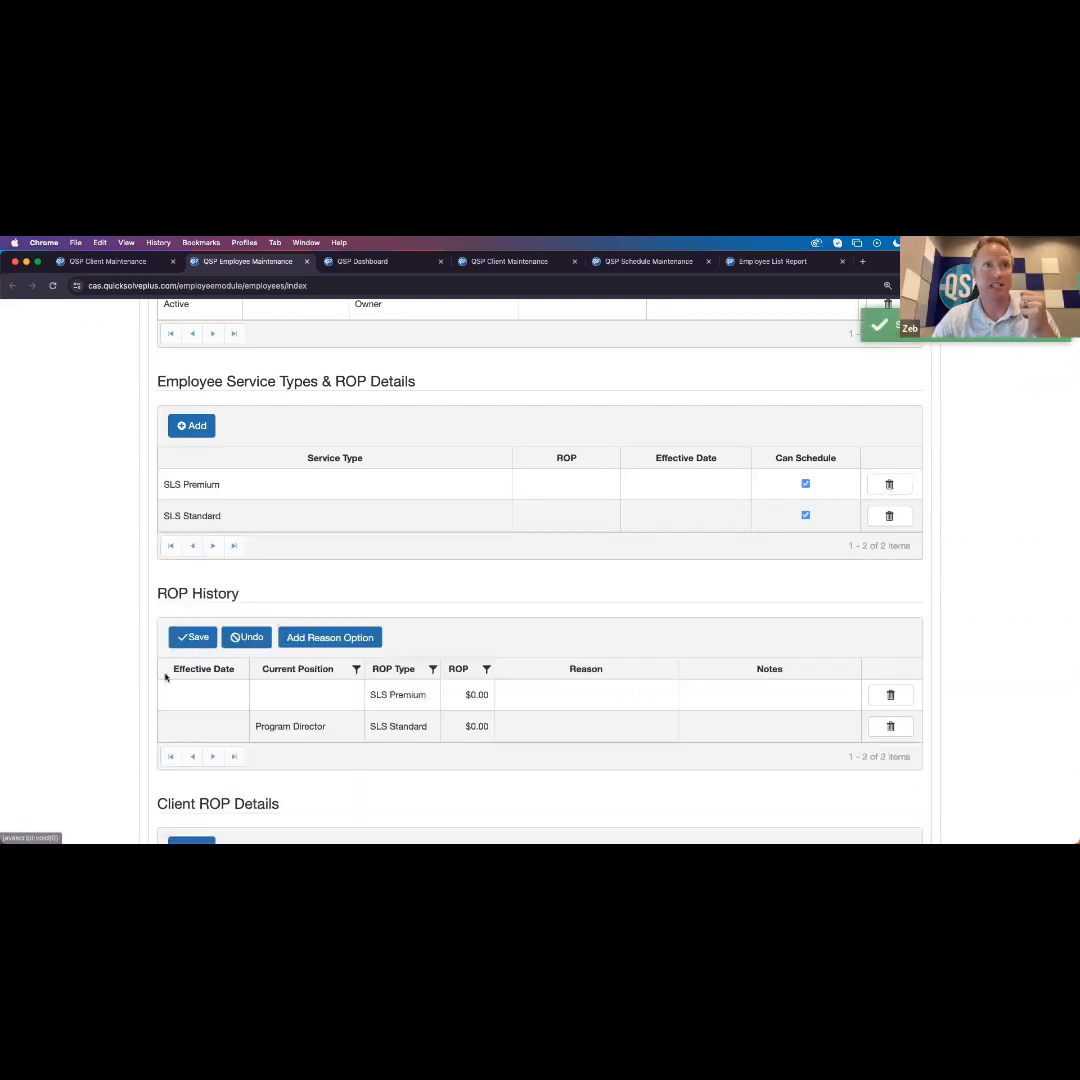
Recheck the employee's Employment Status, May Provide Service, Current Position and service type settings
scroll(181, 603, up, 1)
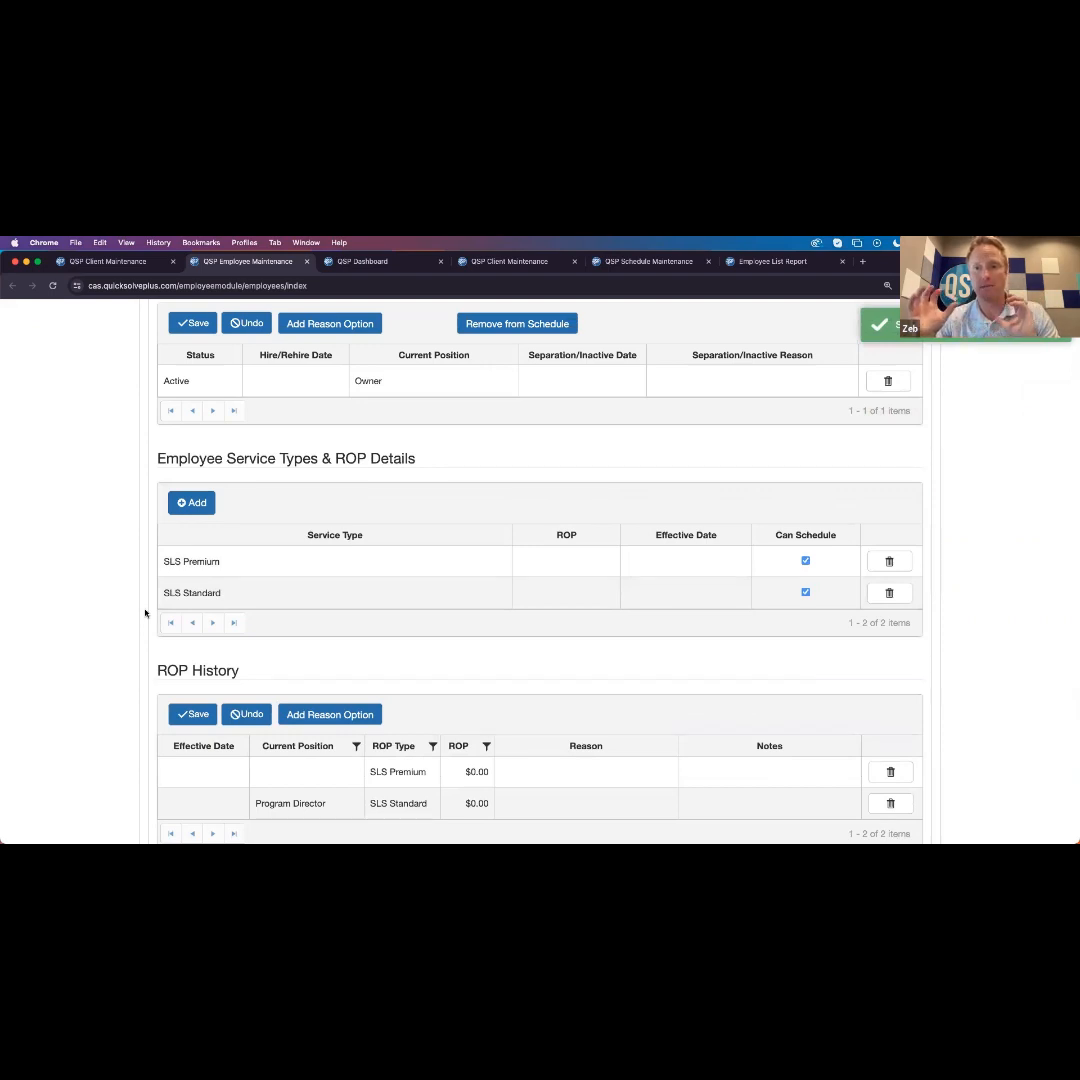
scroll(128, 597, up, 1)
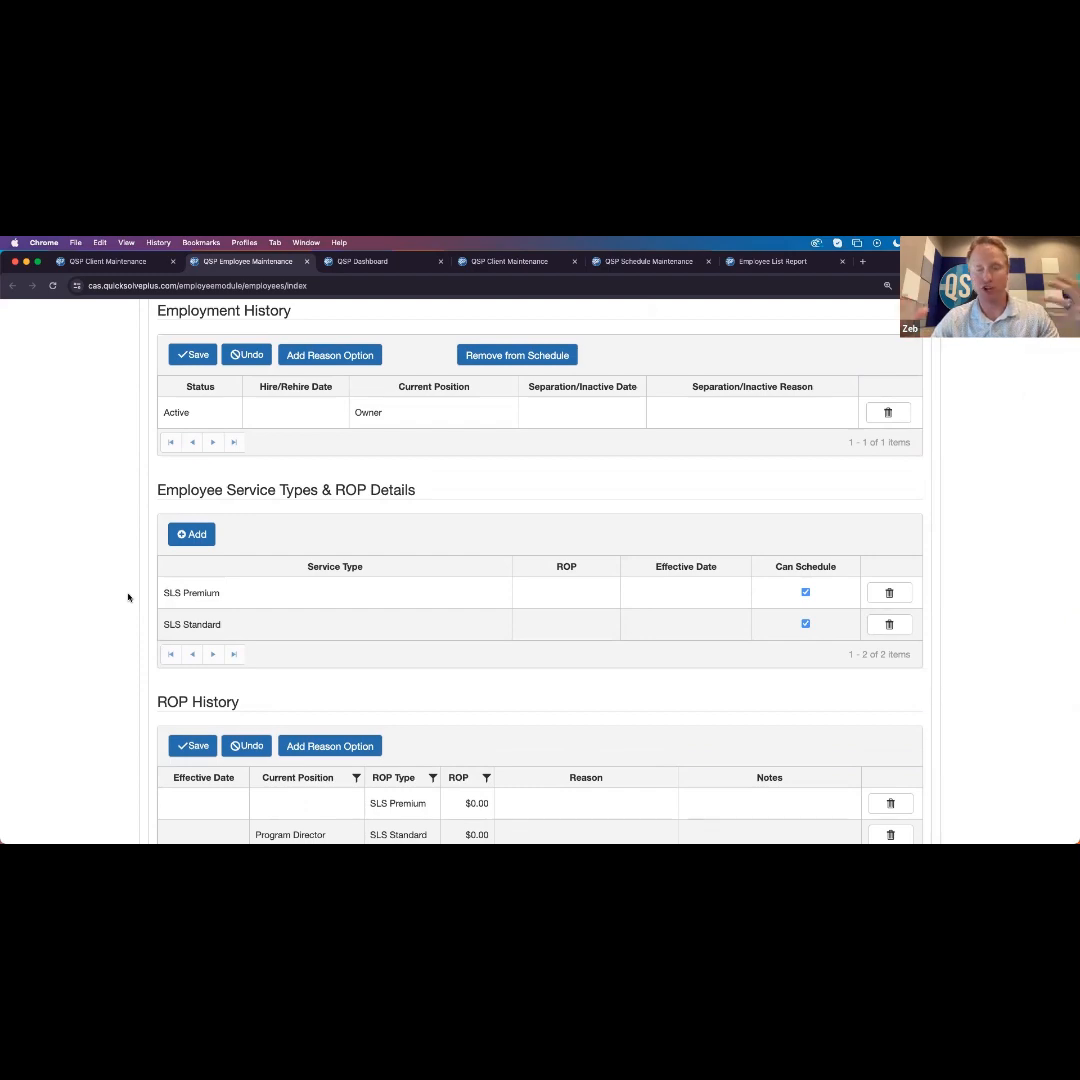
scroll(108, 582, up, 5)
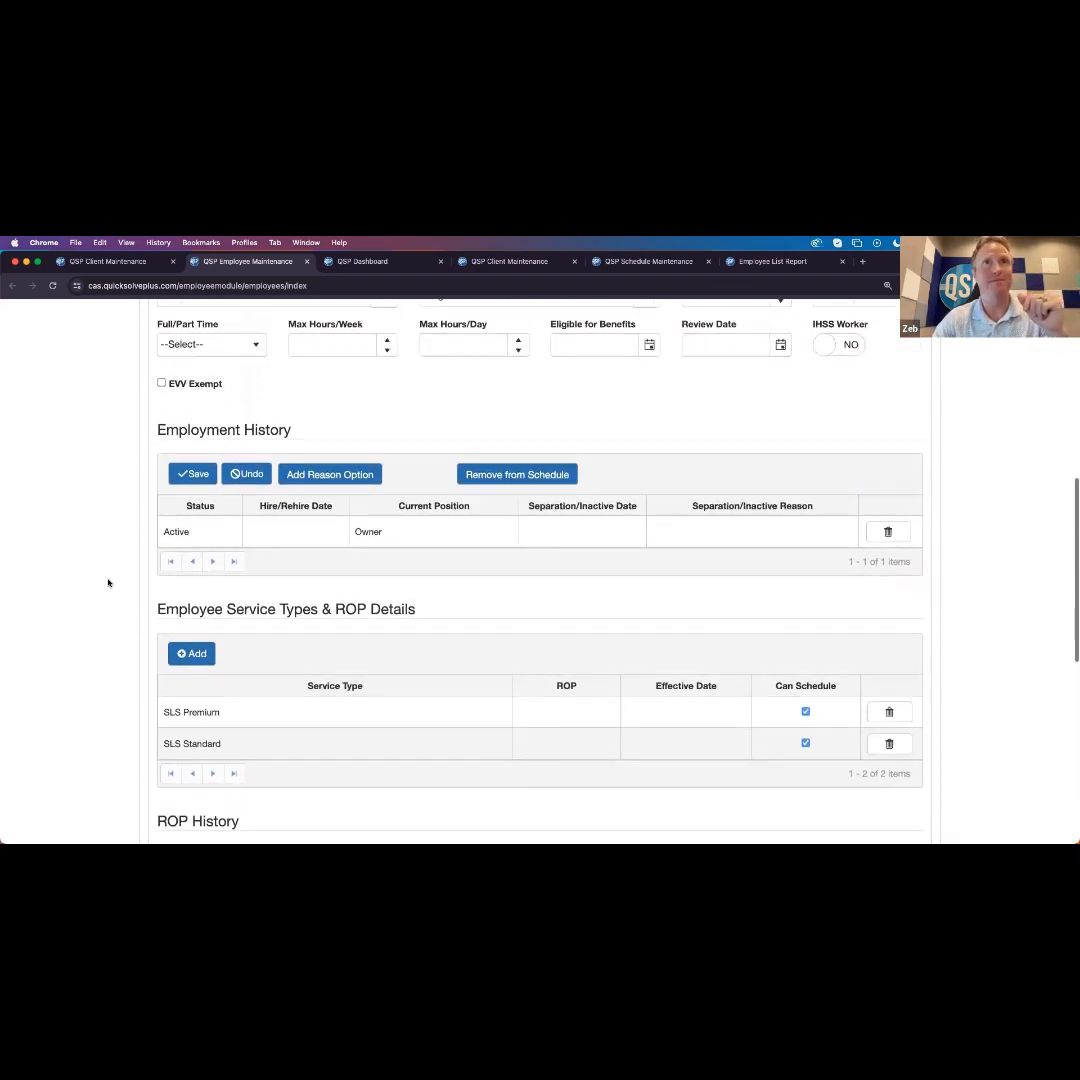
scroll(108, 582, up, 4)
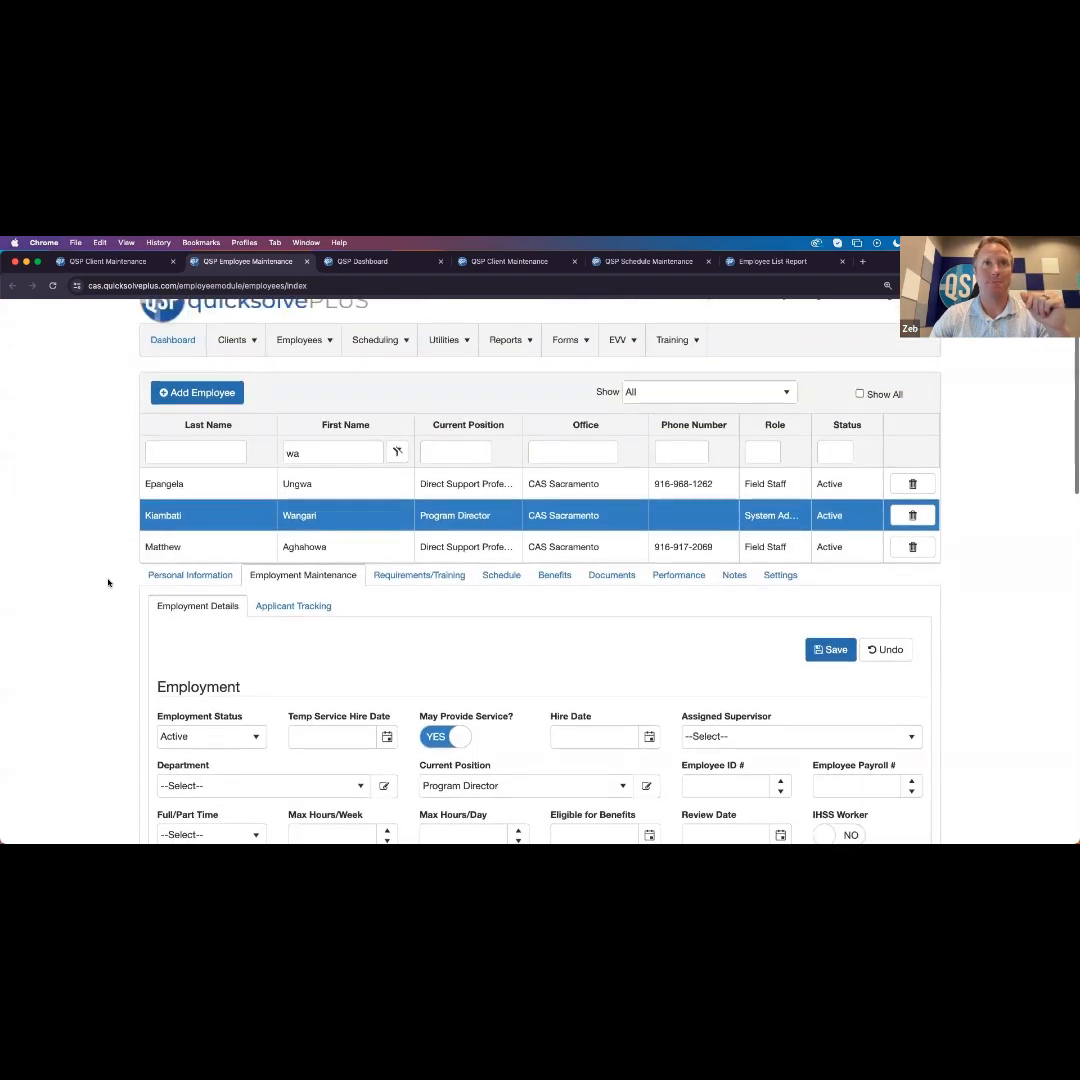
scroll(108, 582, down, 2)
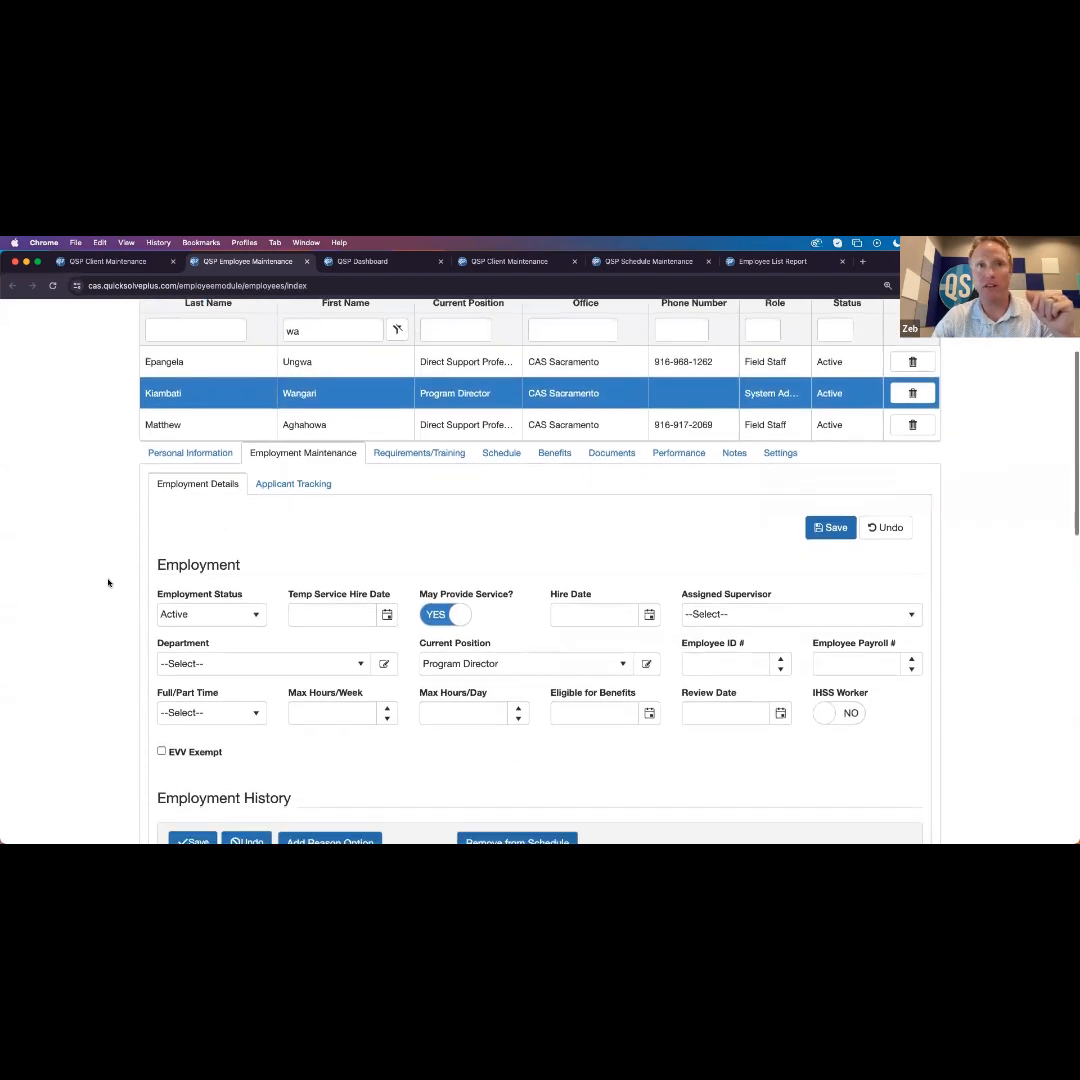
drag(160, 595, 187, 598)
click(116, 598)
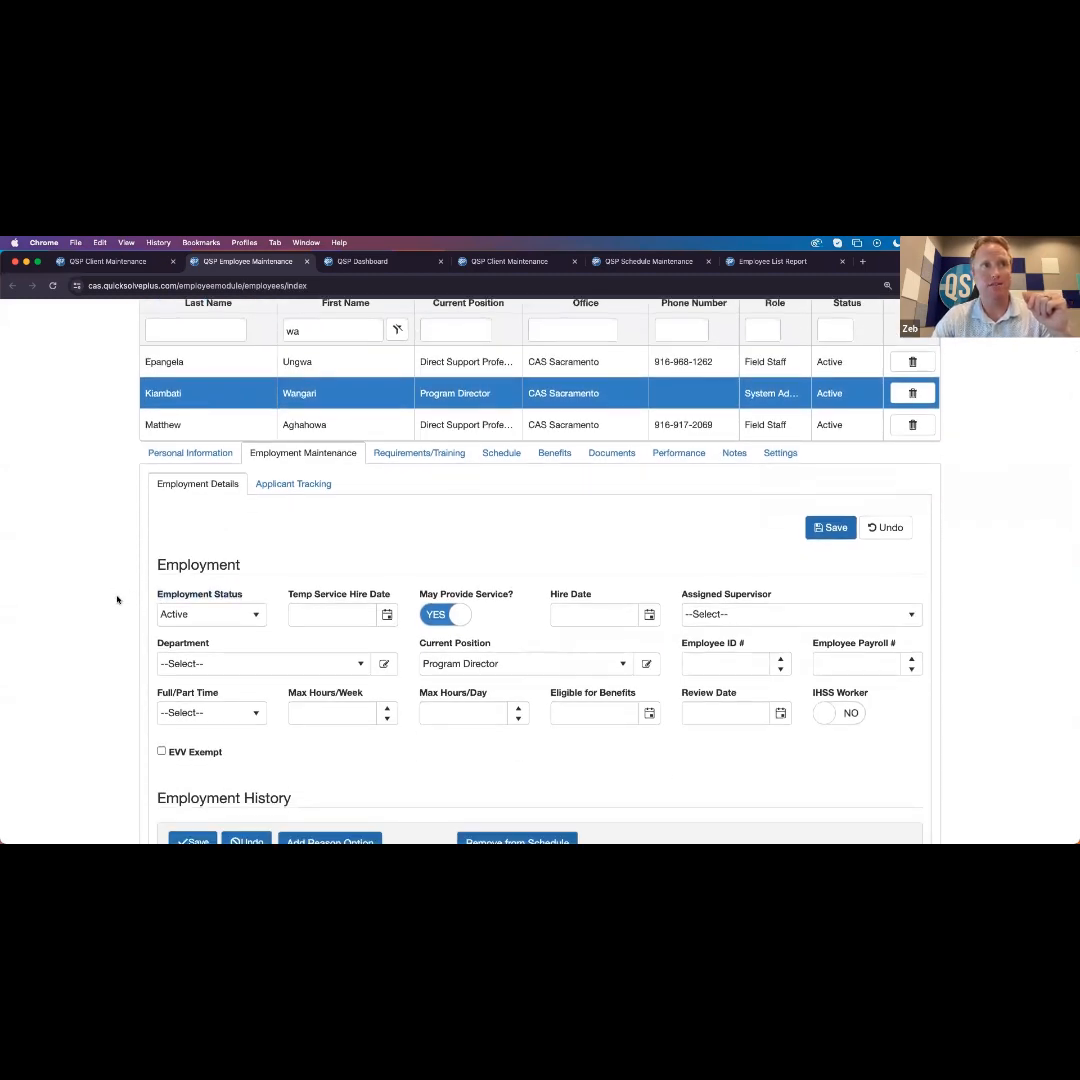
scroll(116, 598, down, 2)
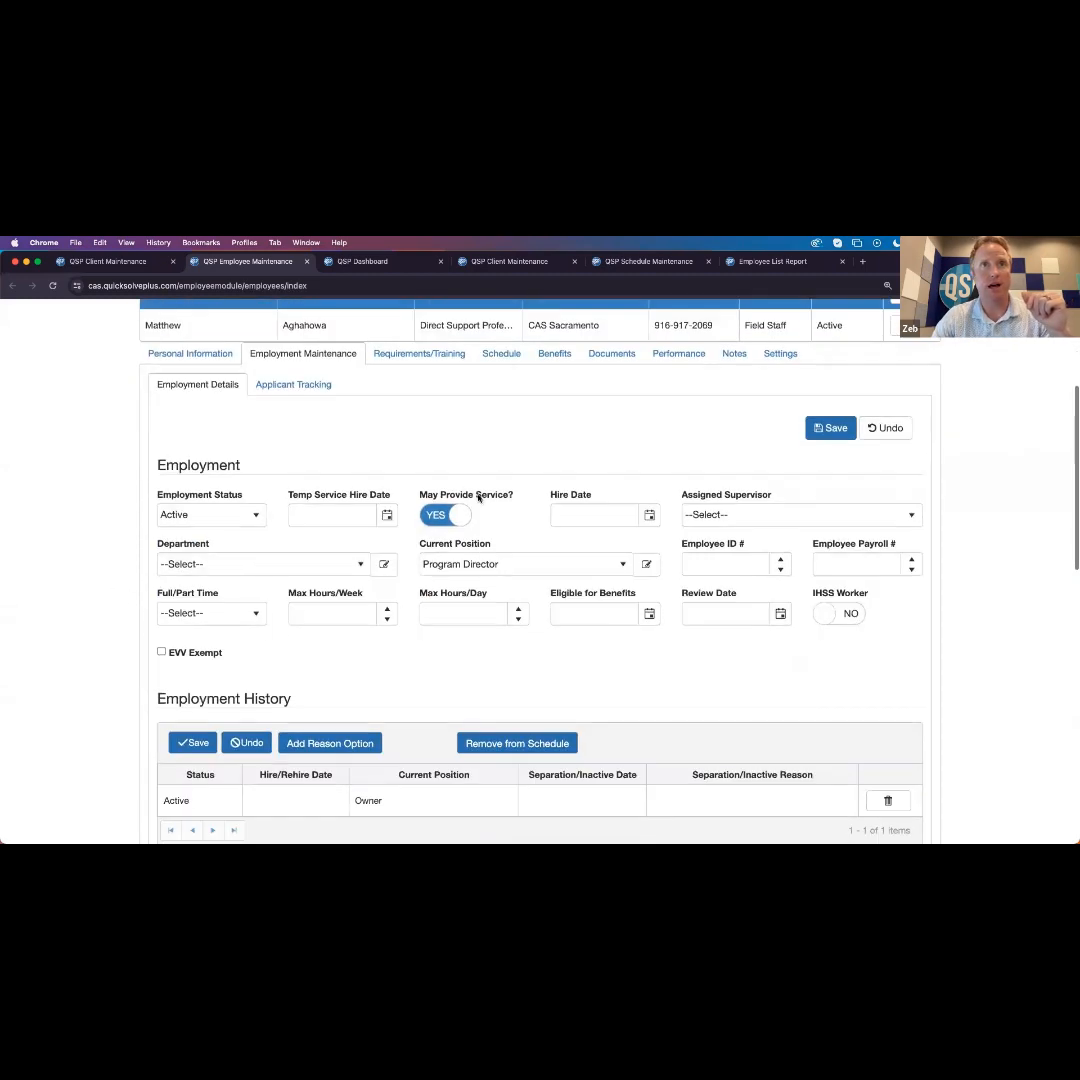
drag(419, 545, 504, 545)
click(412, 552)
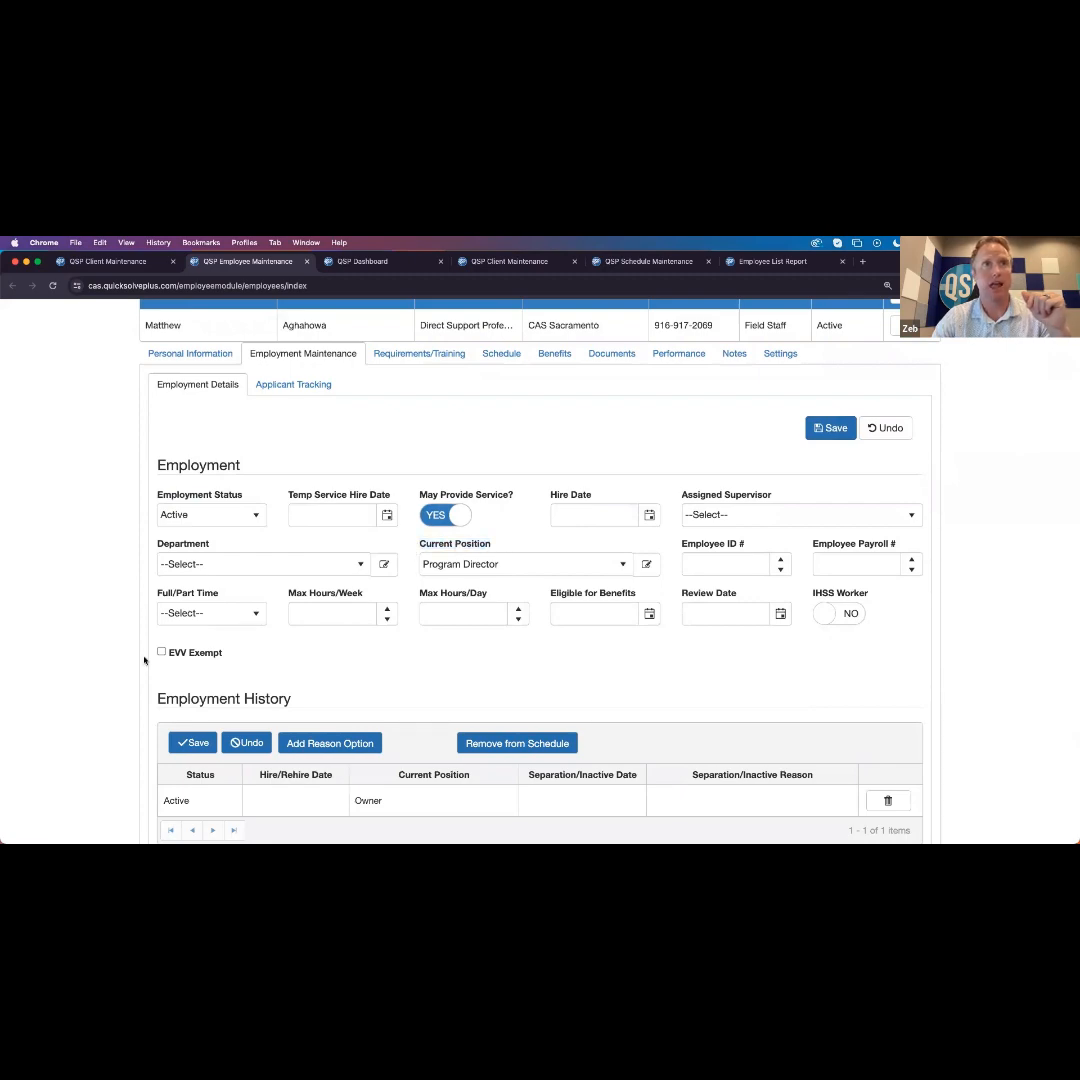
scroll(145, 658, down, 5)
scroll(96, 598, up, 4)
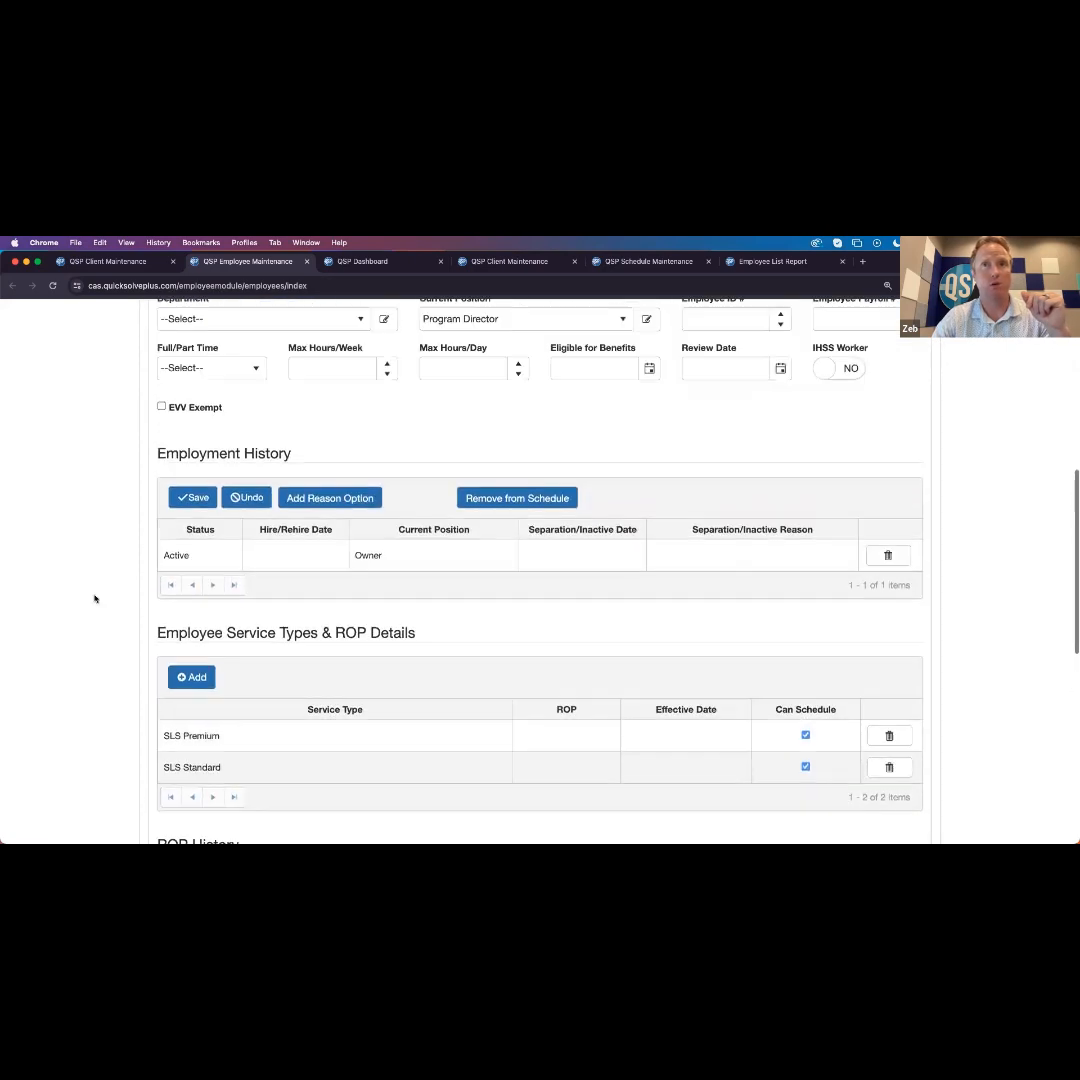
Open Schedule Maintenance in a new browser tab and switch to it
scroll(95, 598, up, 3)
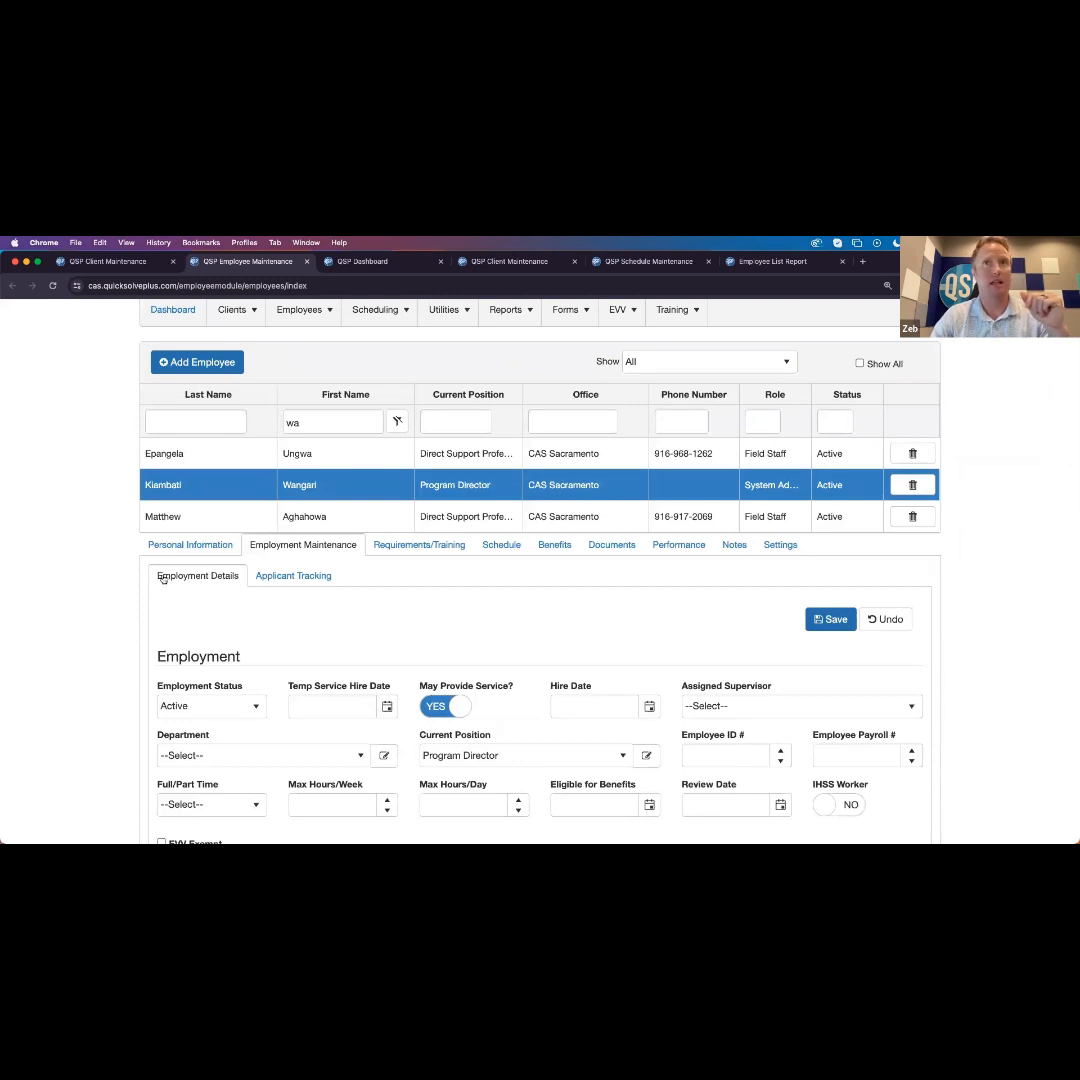
scroll(114, 424, up, 1)
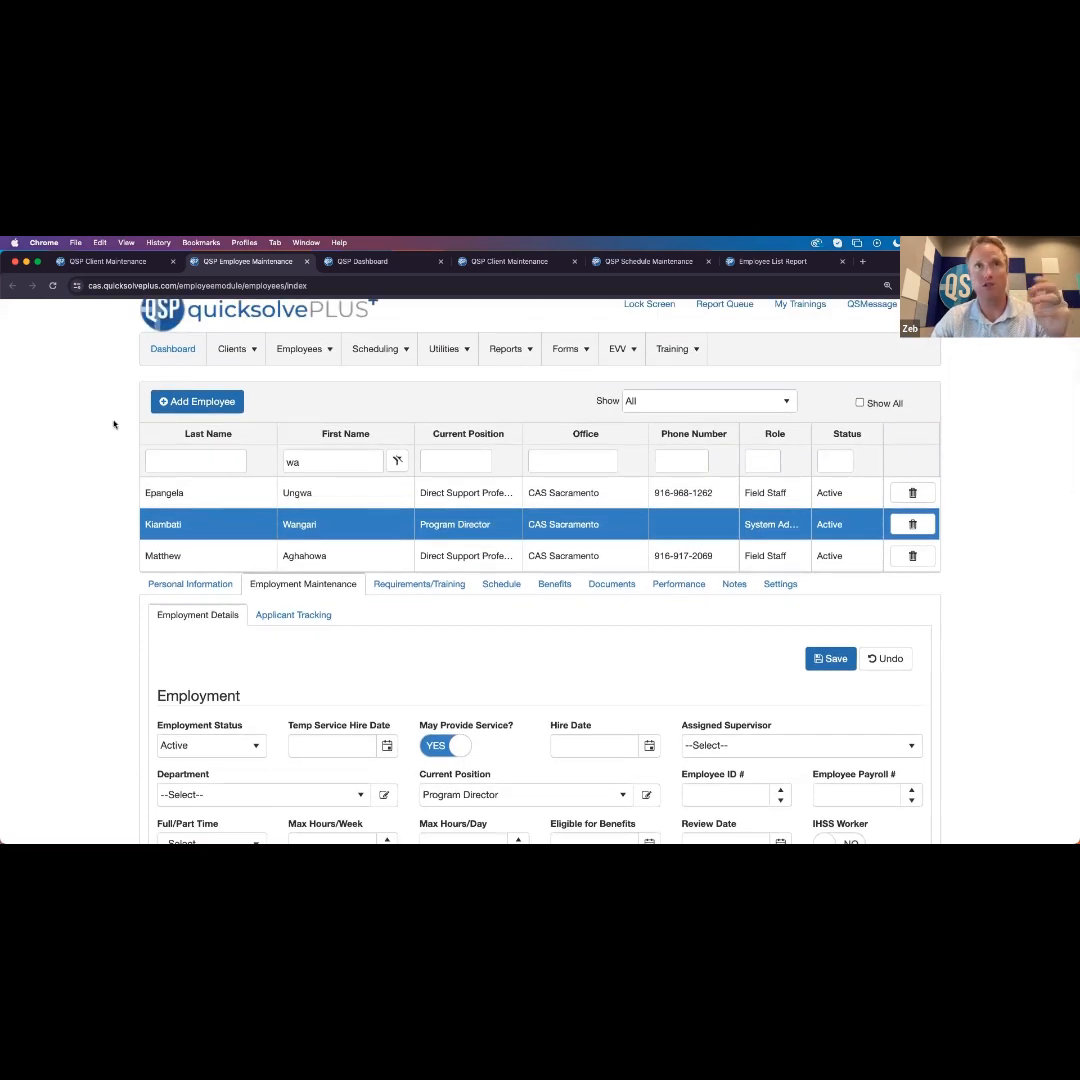
click(336, 345)
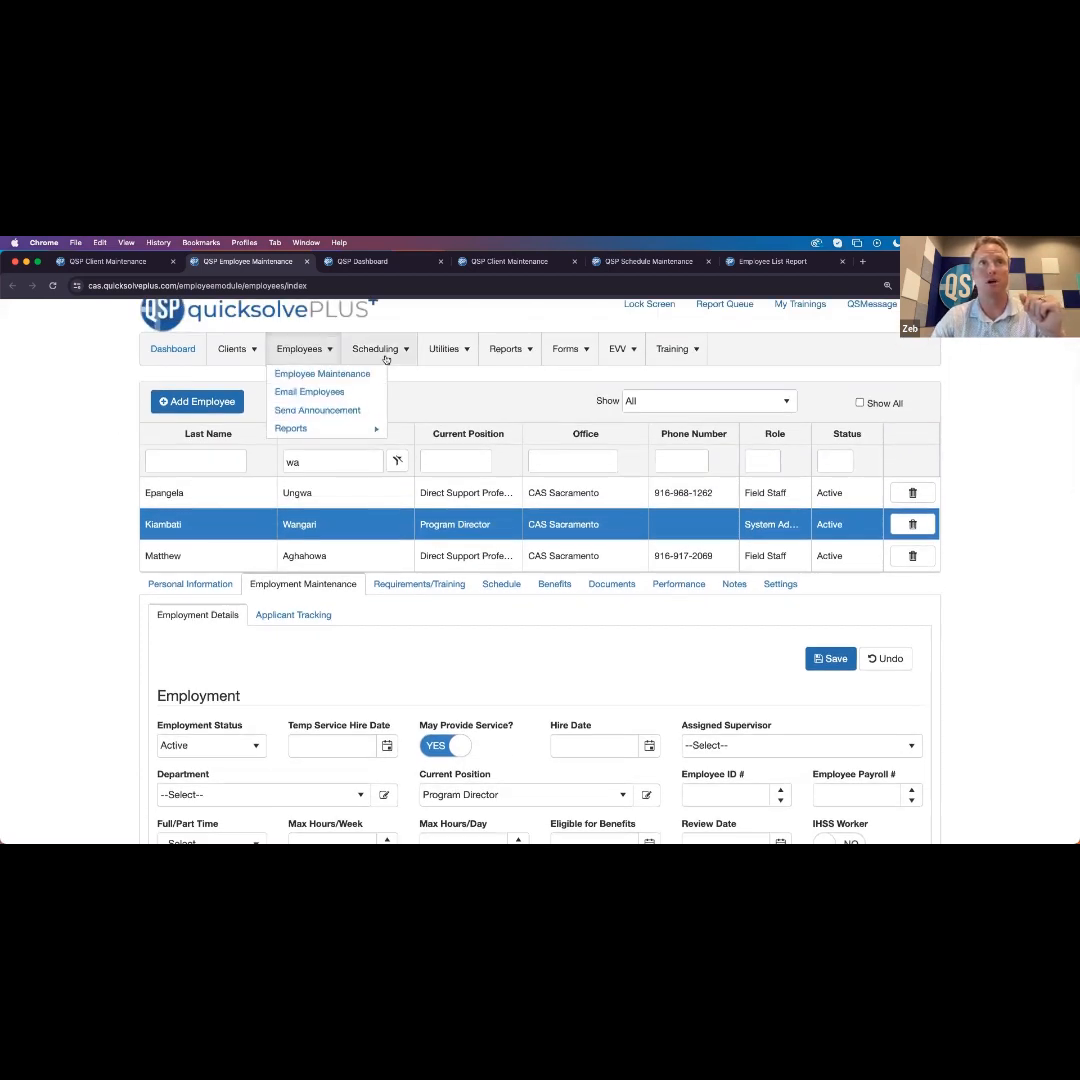
click(385, 350)
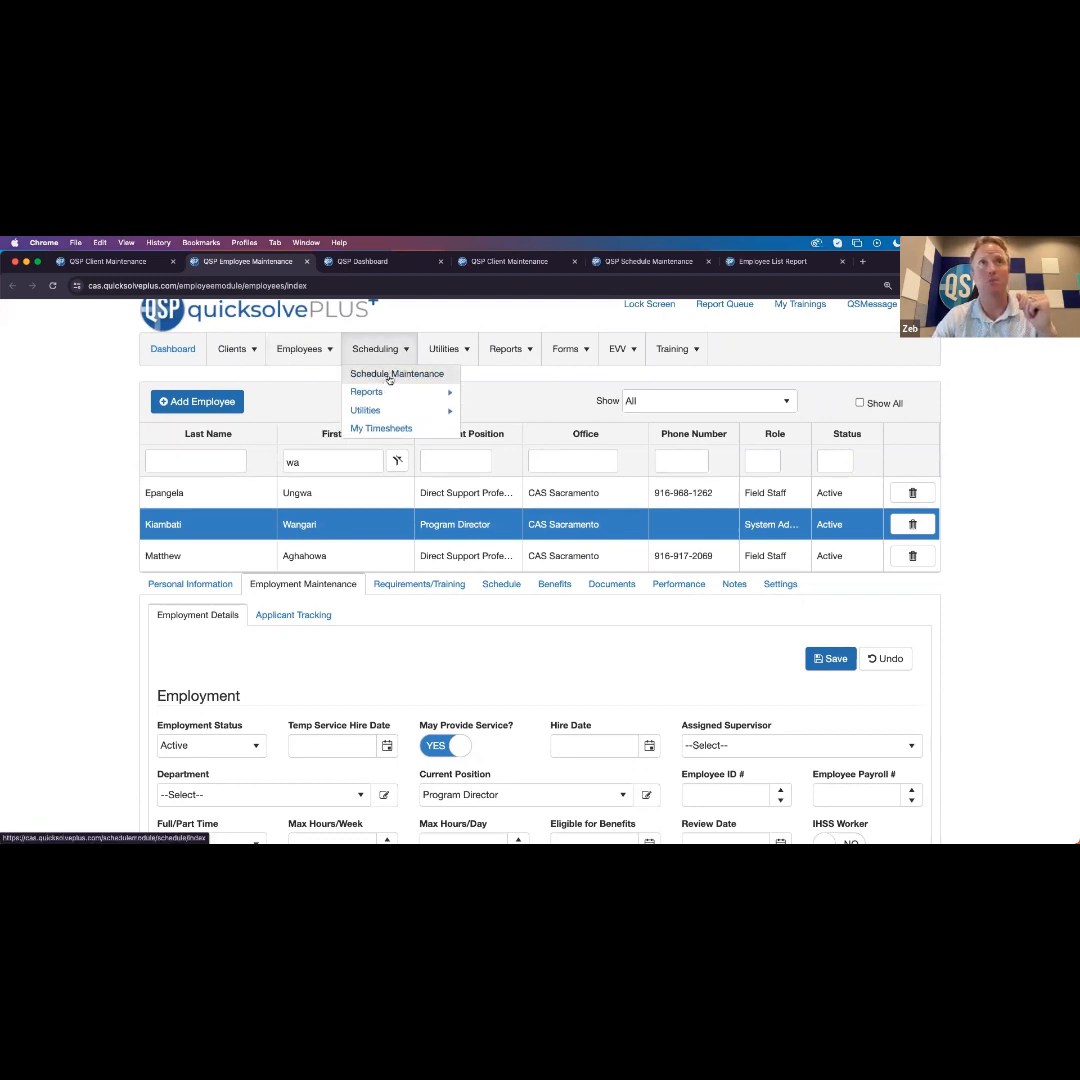
right_click(389, 379)
click(405, 383)
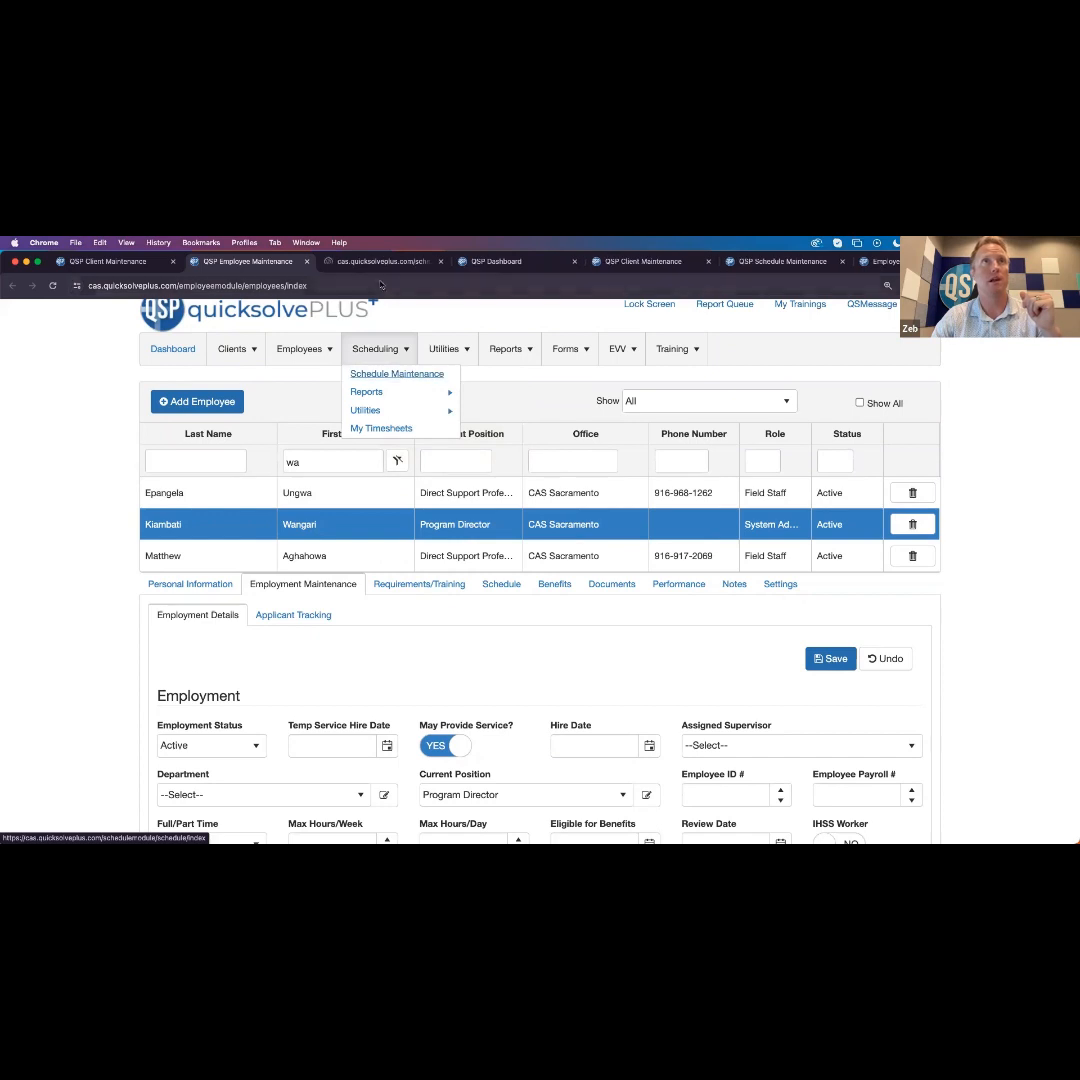
click(382, 262)
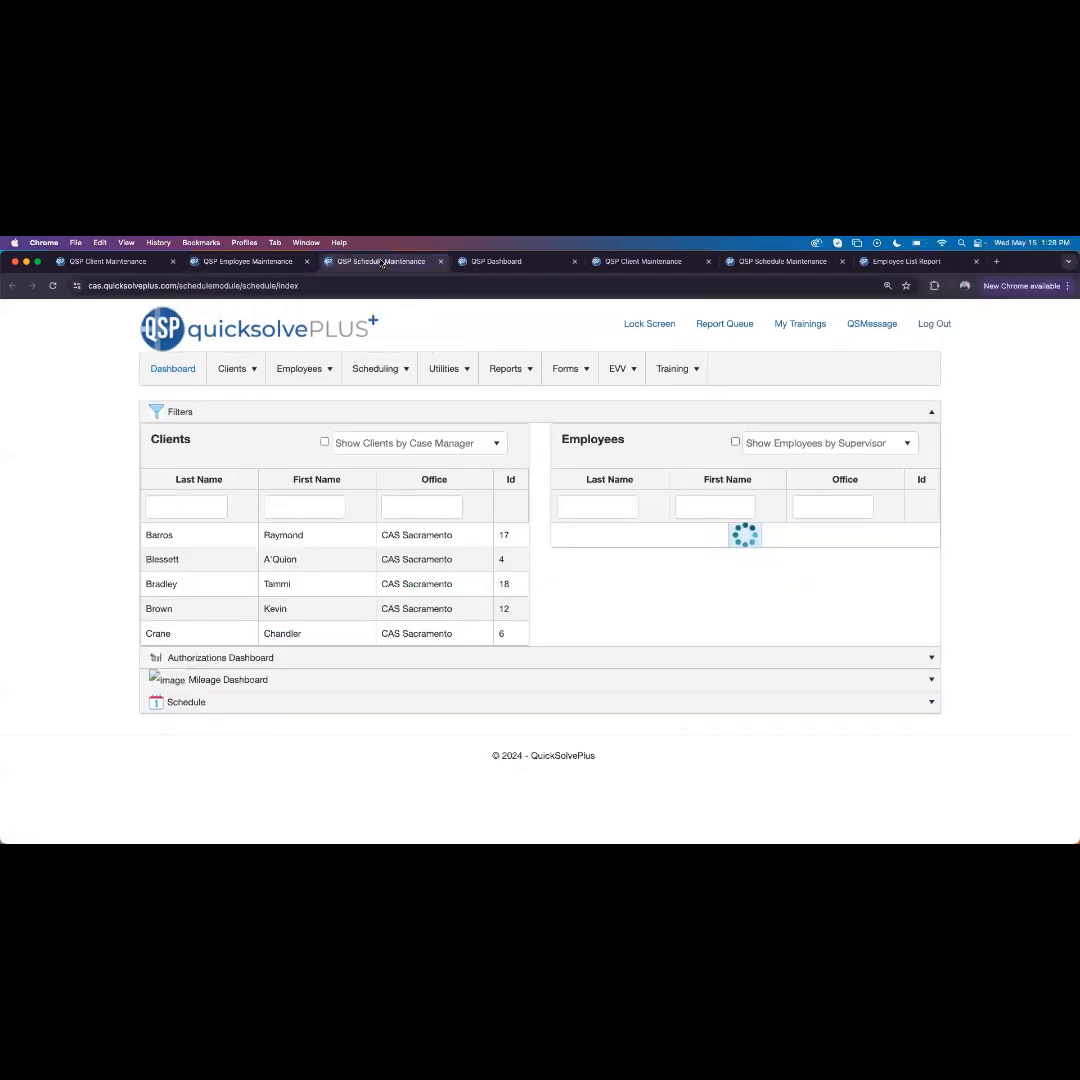
click(376, 369)
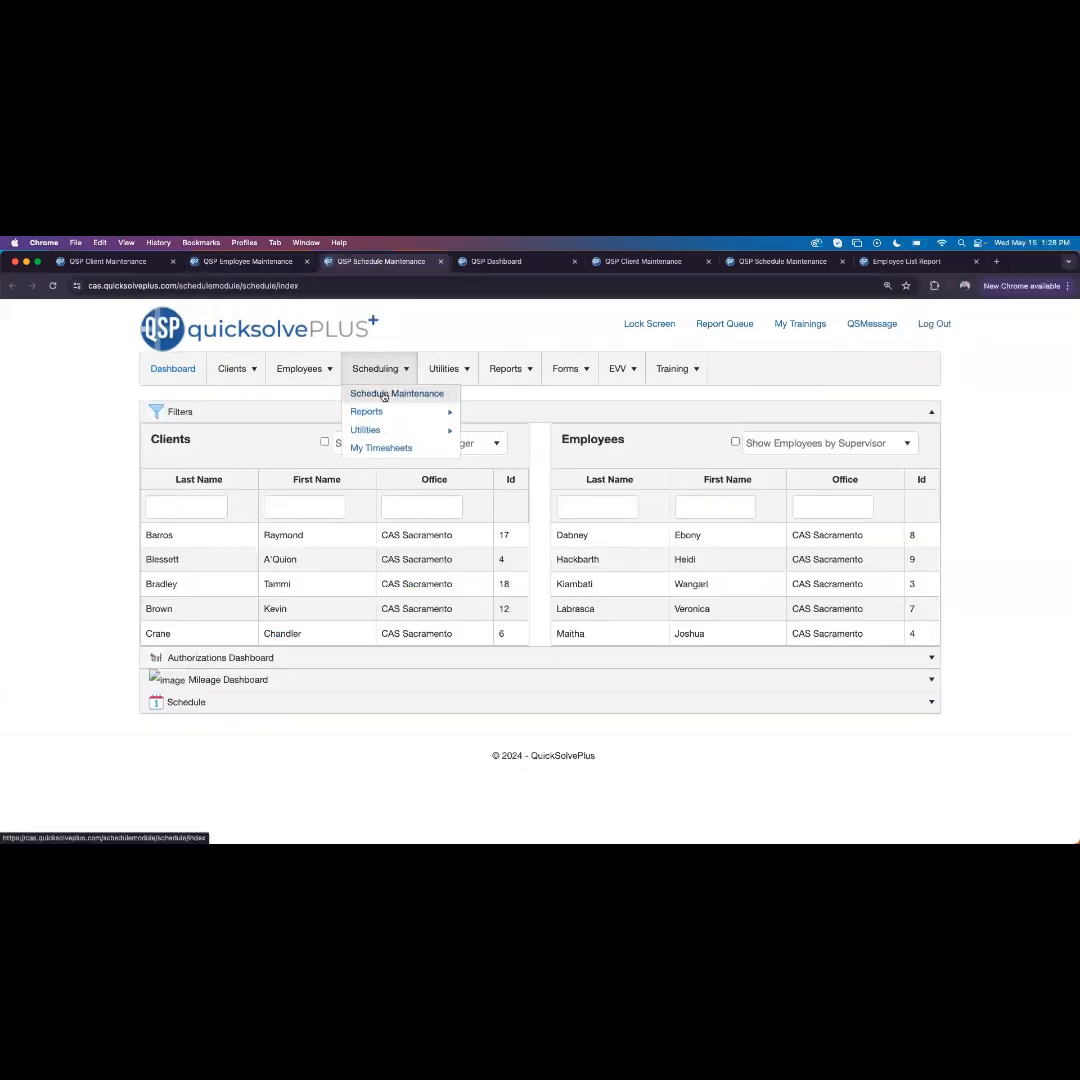
right_click(384, 395)
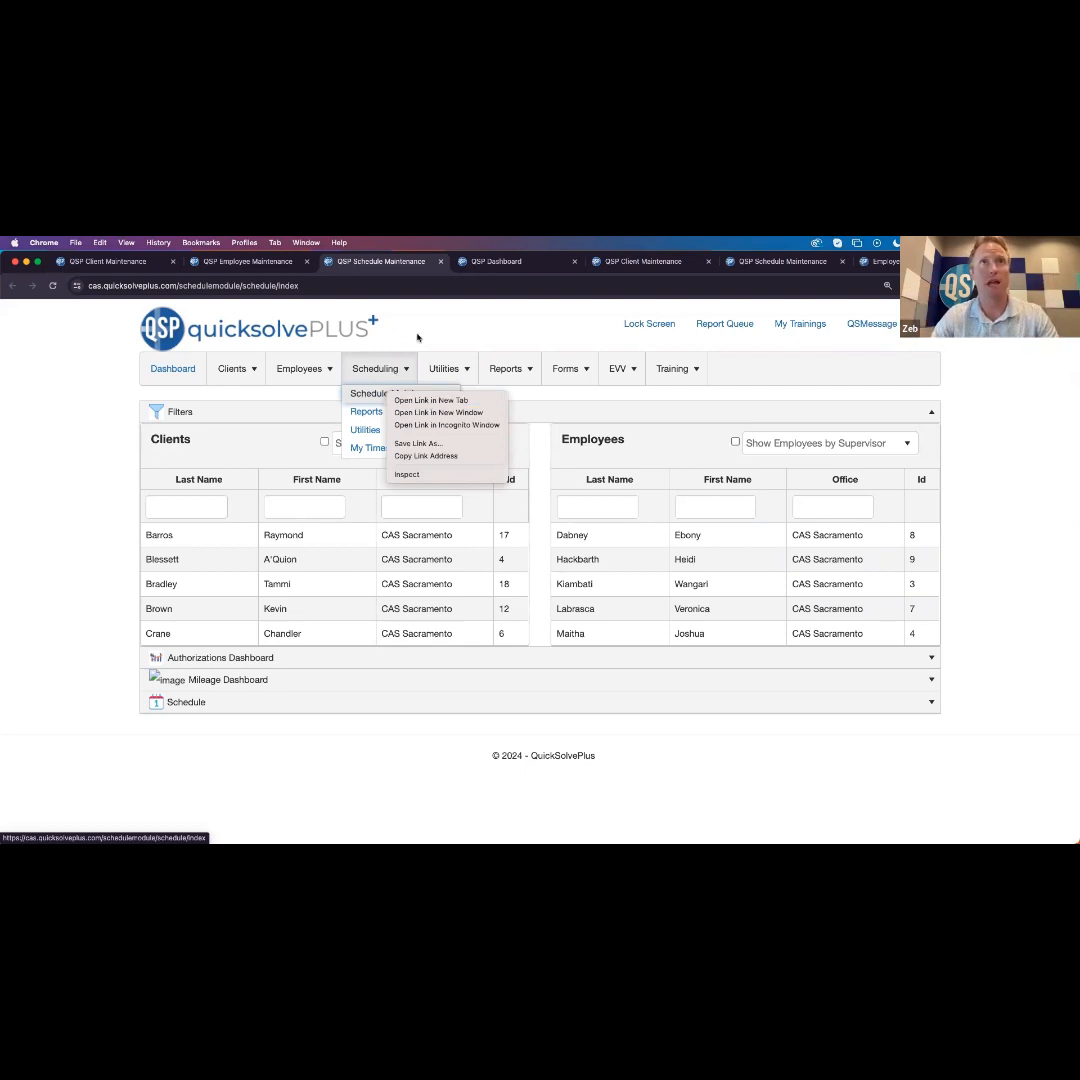
click(101, 458)
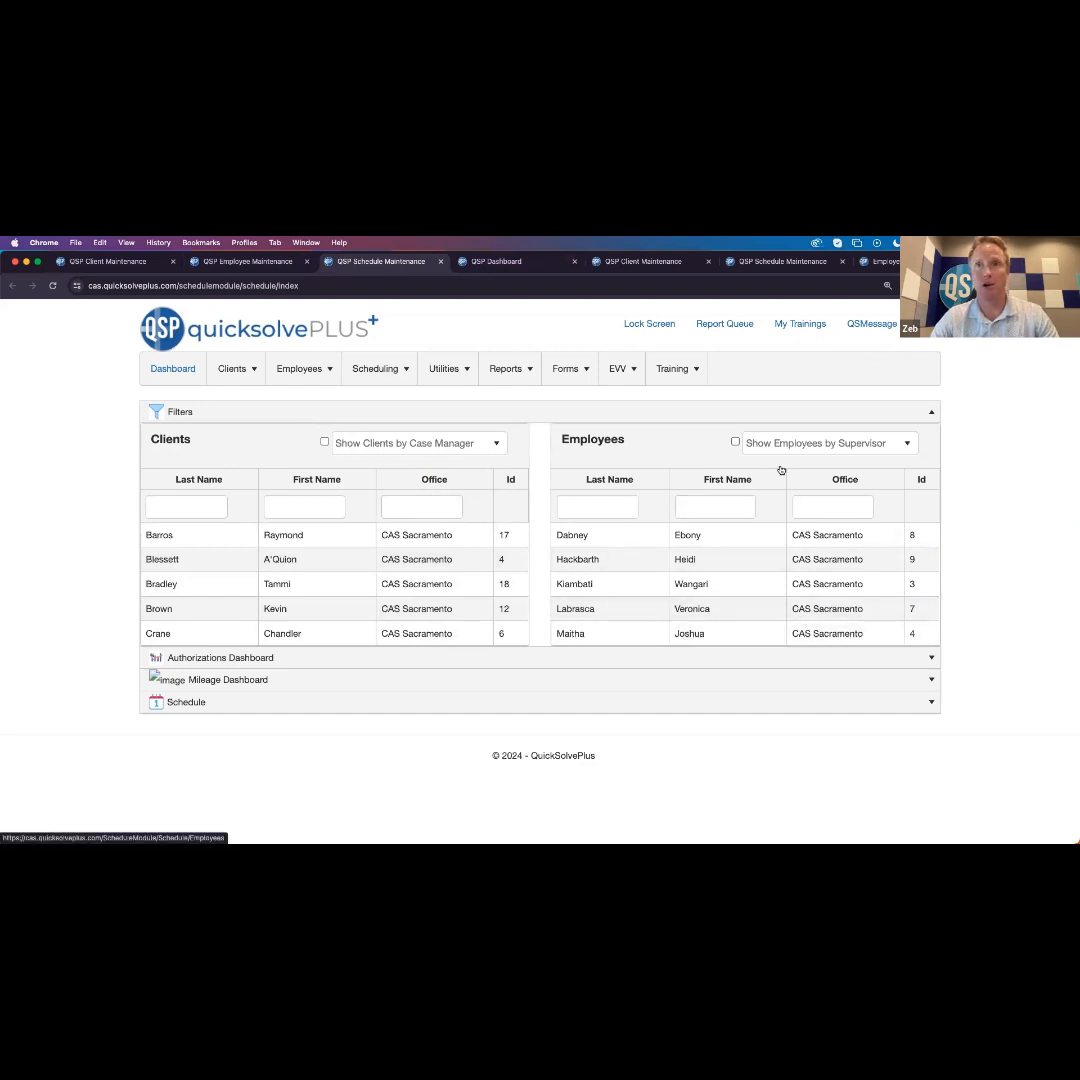
Select the client in the third row of the Clients list and review their Authorizations Dashboard and May 2024 schedule
click(262, 584)
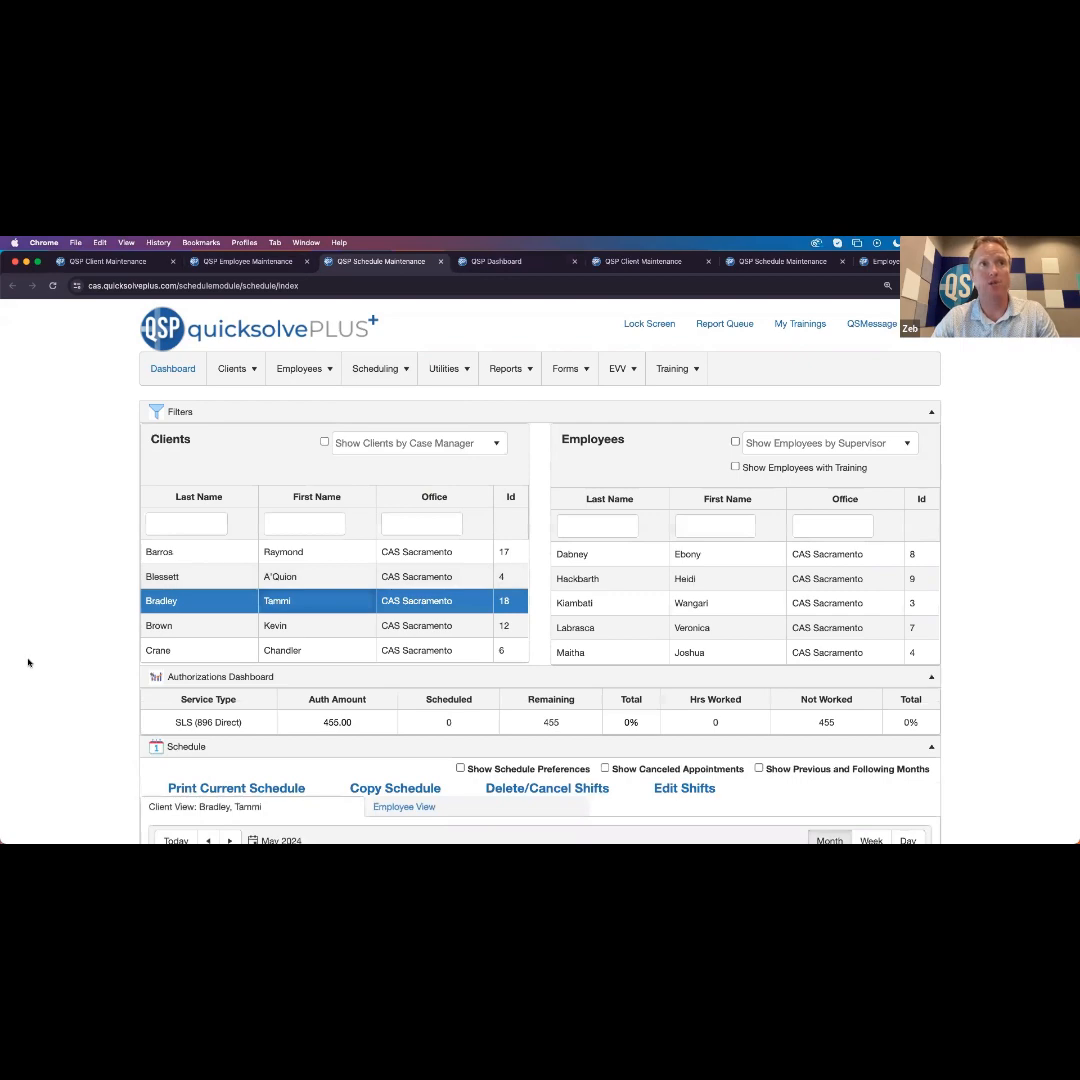
scroll(79, 662, down, 3)
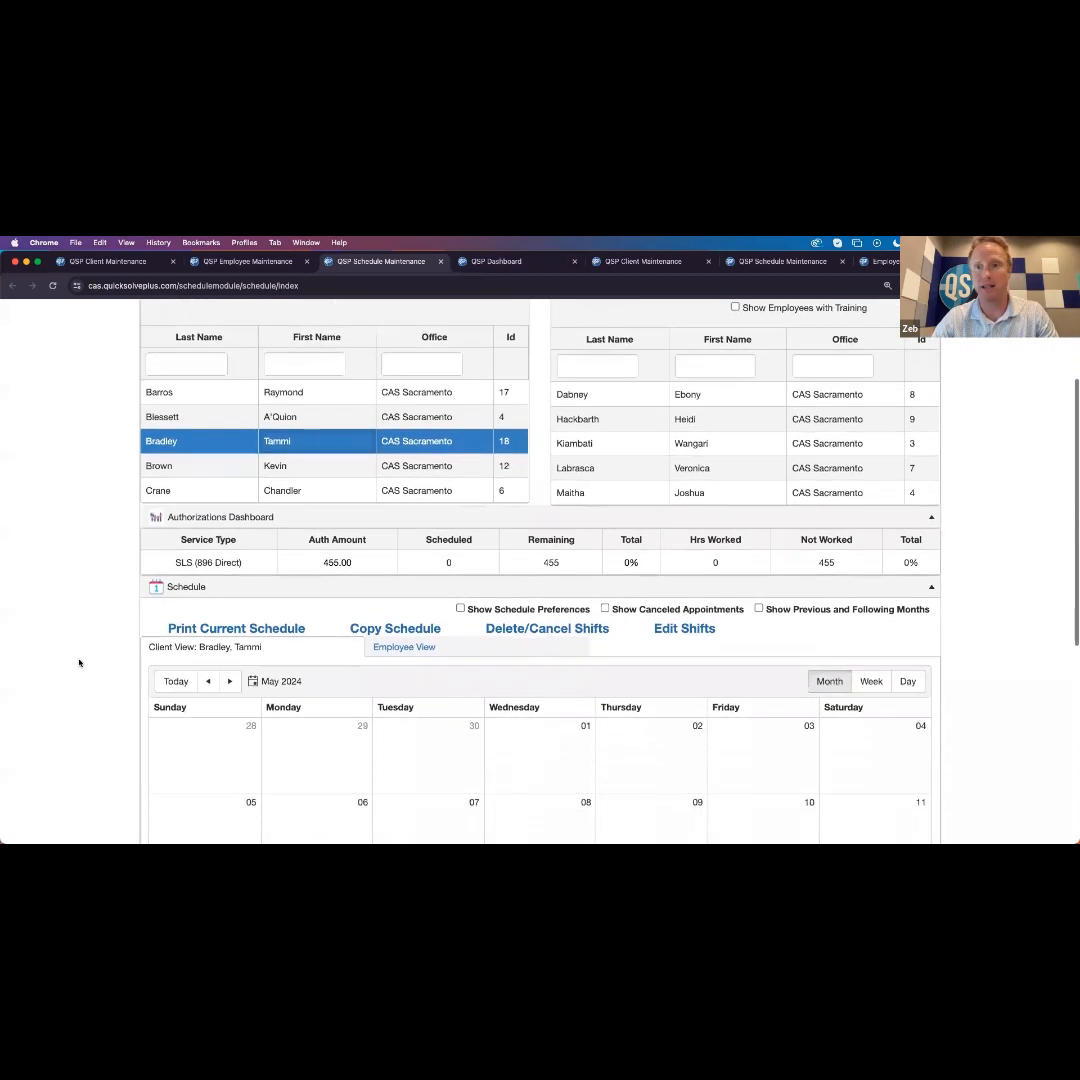
scroll(79, 662, down, 2)
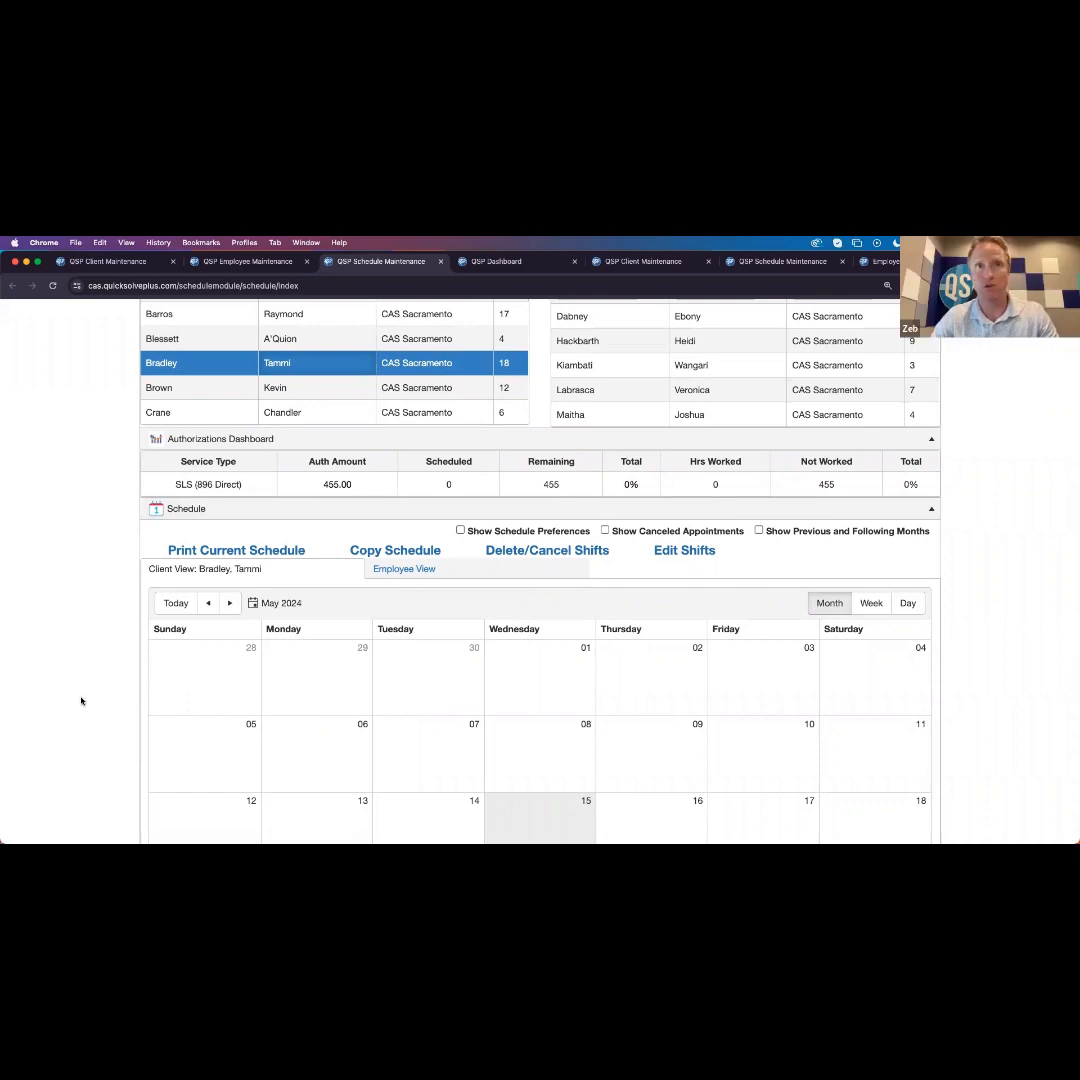
scroll(81, 701, down, 2)
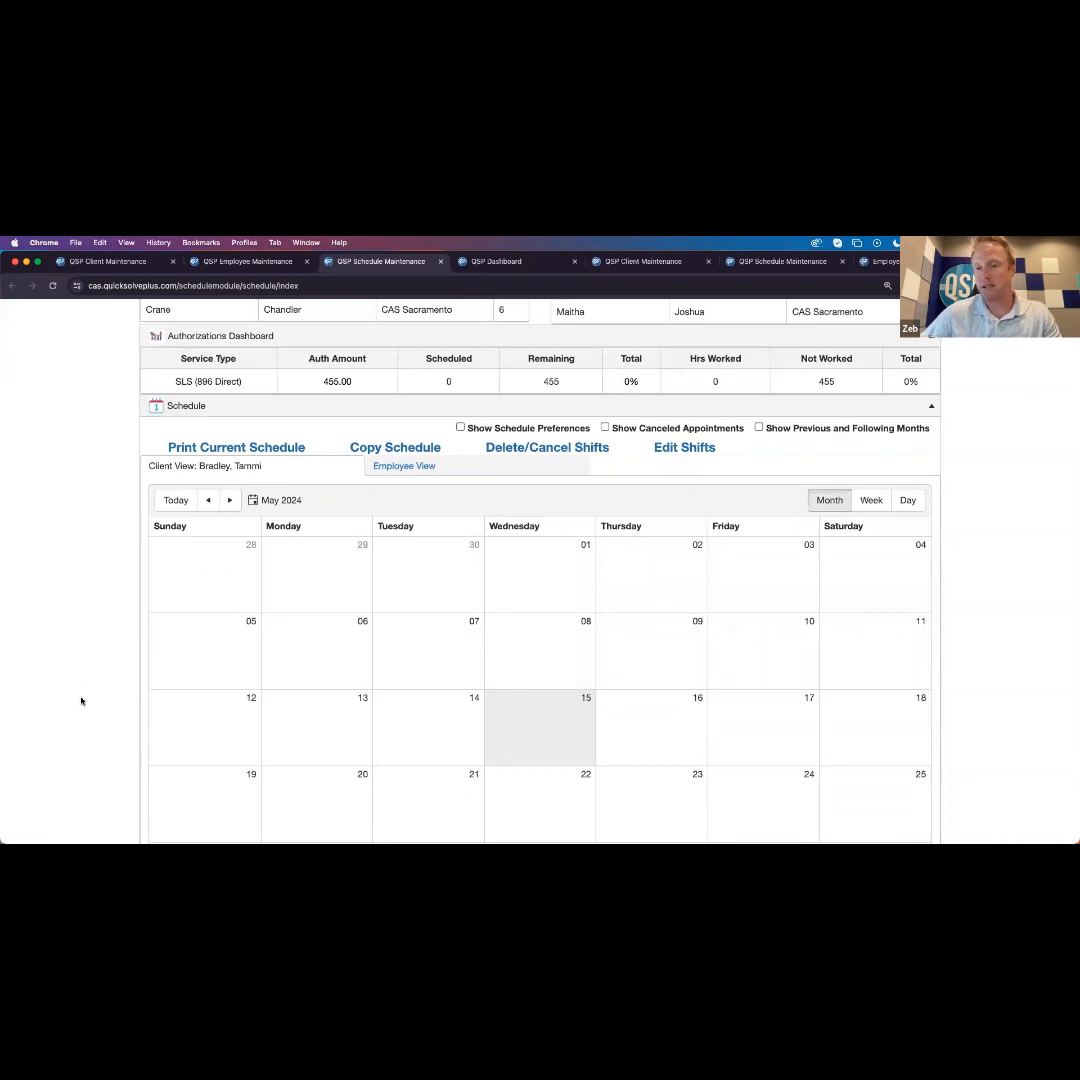
scroll(75, 688, up, 1)
scroll(75, 688, up, 1)
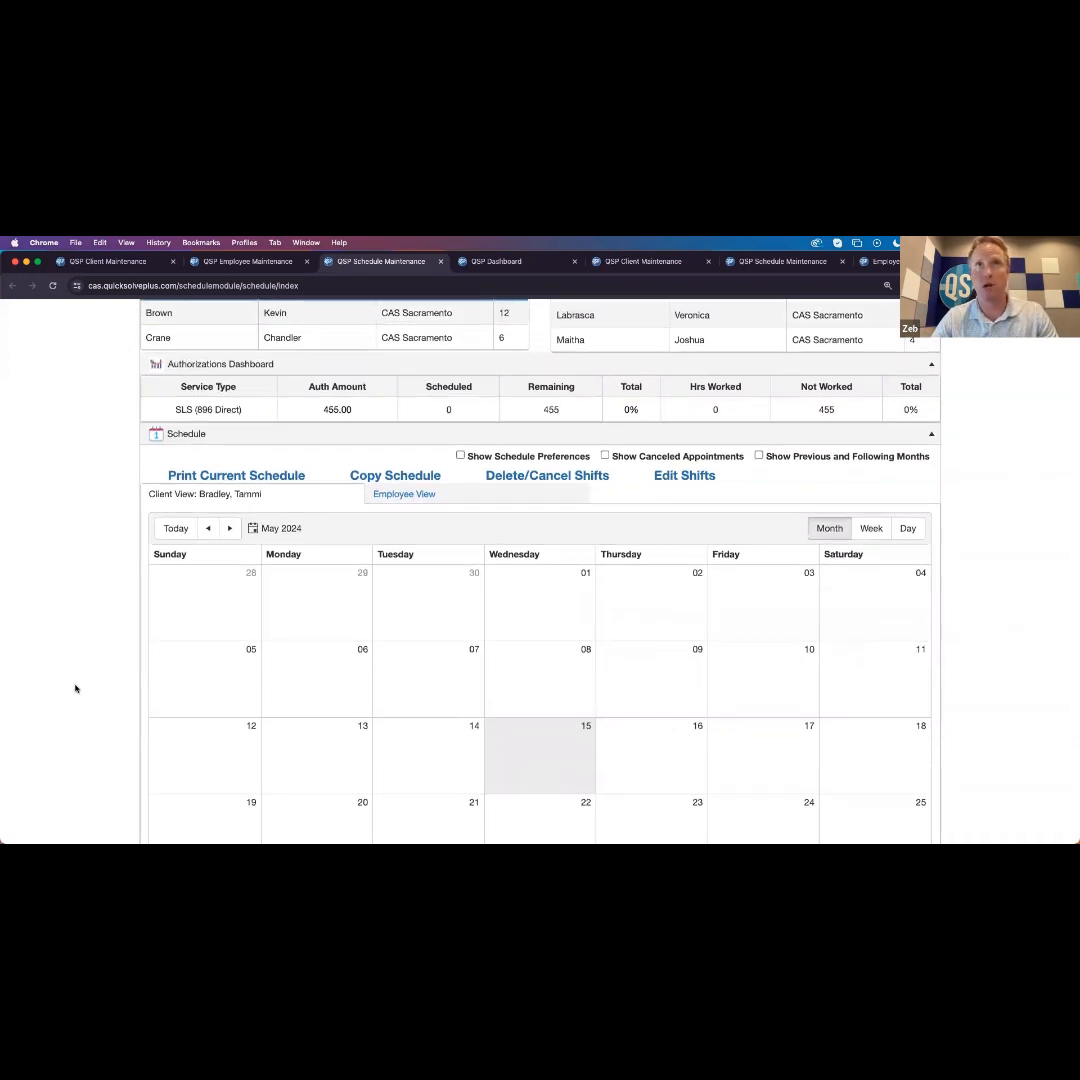
scroll(75, 688, up, 1)
scroll(75, 688, down, 1)
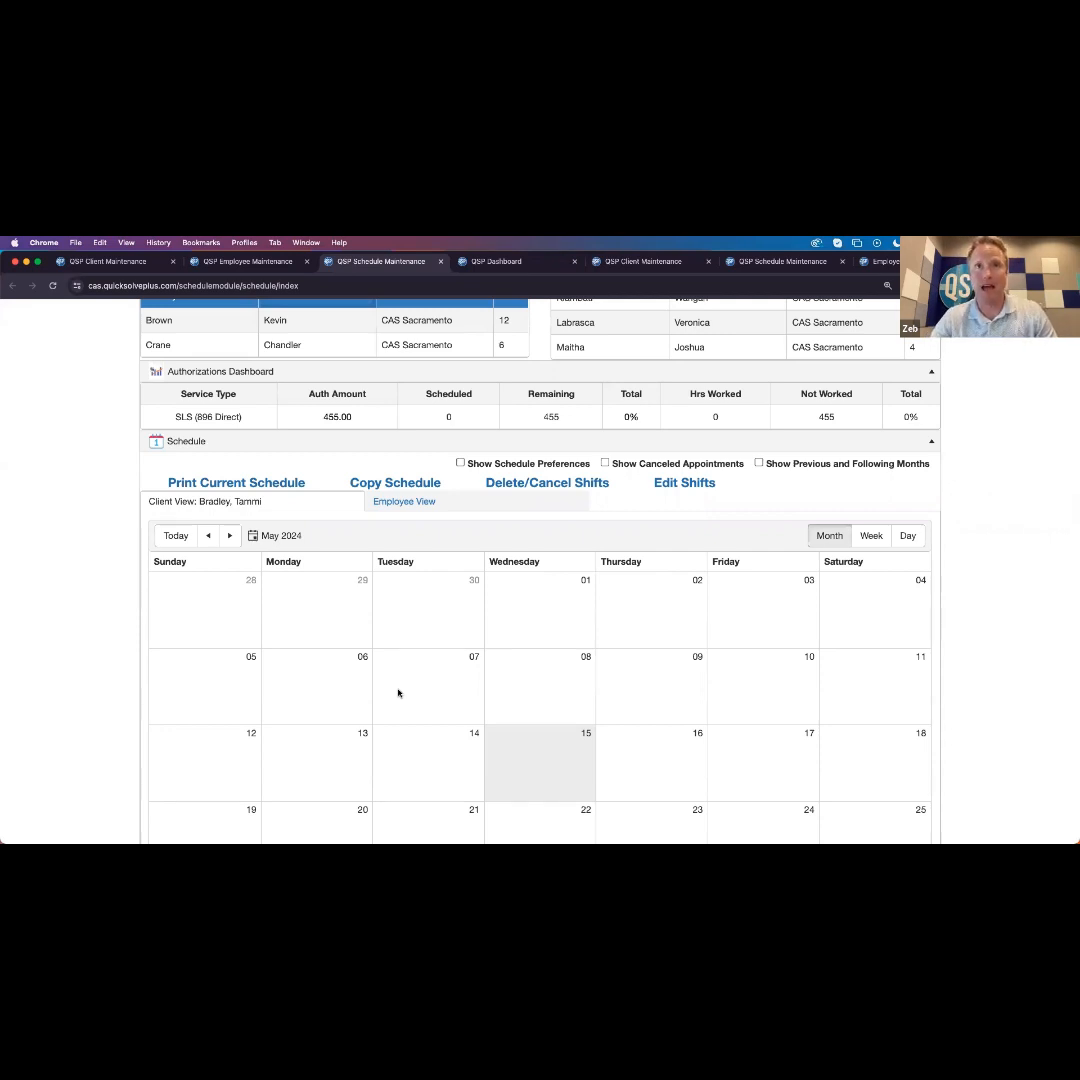
Open a new event for May 1, 2024 in the client's monthly schedule
click(543, 621)
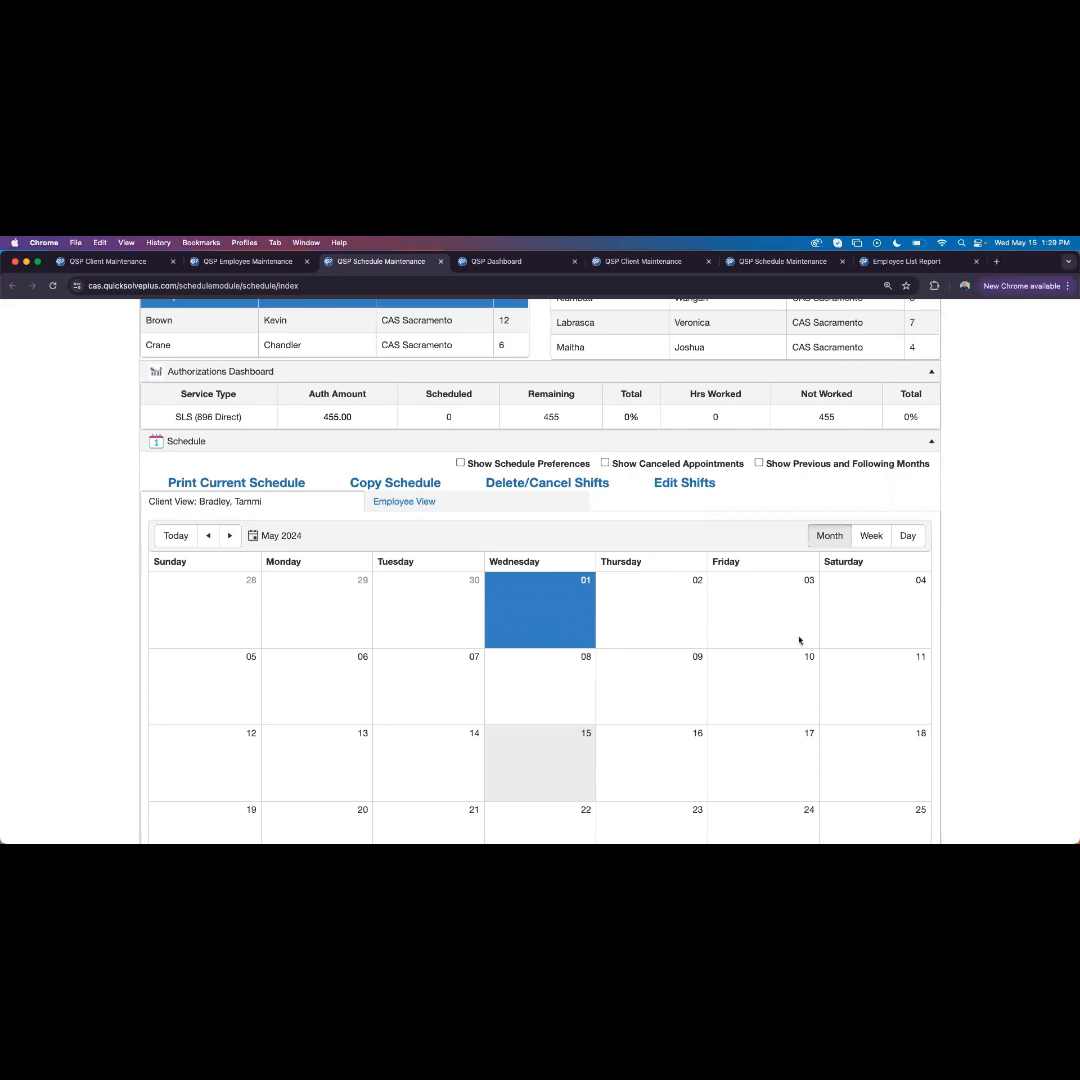
scroll(950, 580, up, 4)
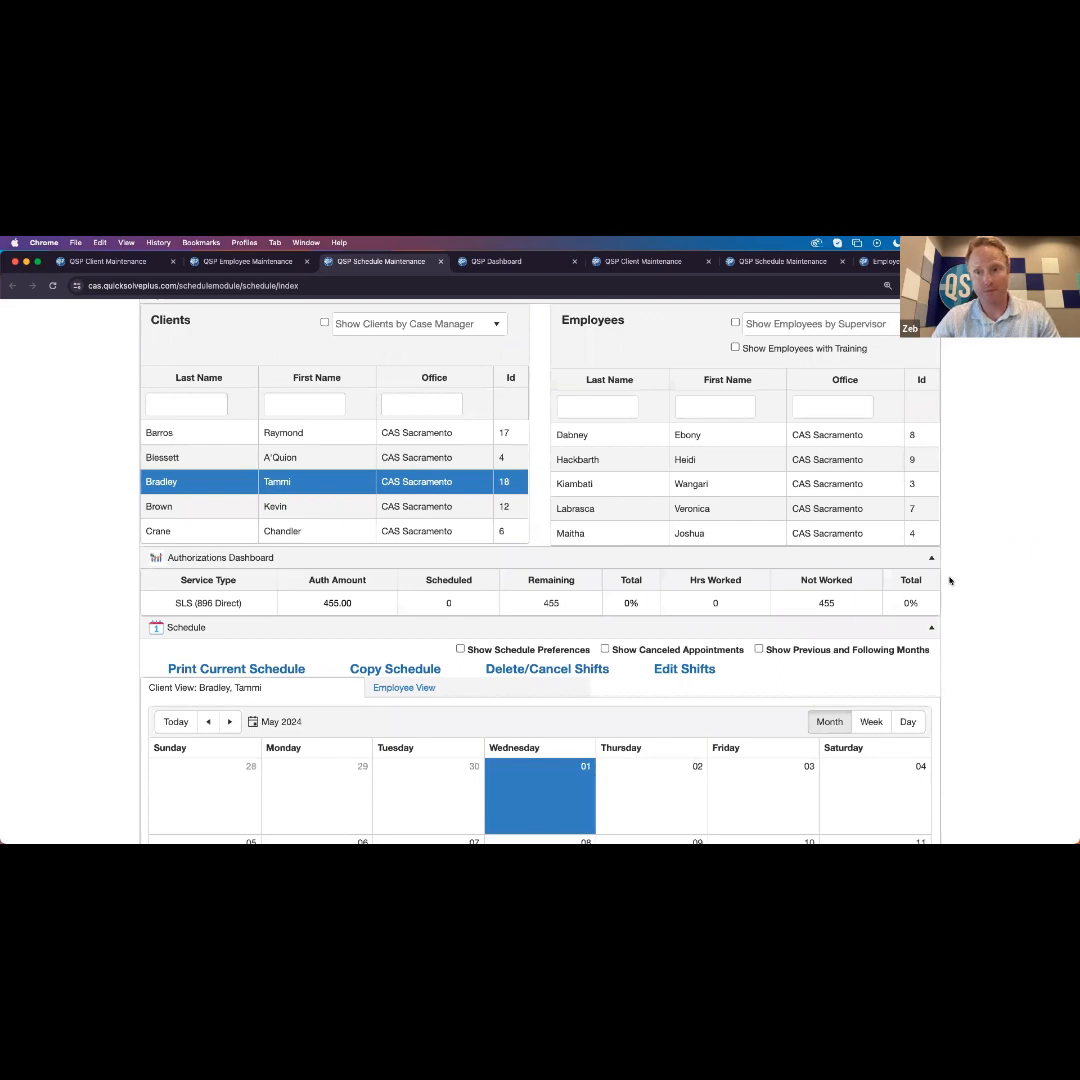
scroll(950, 580, down, 2)
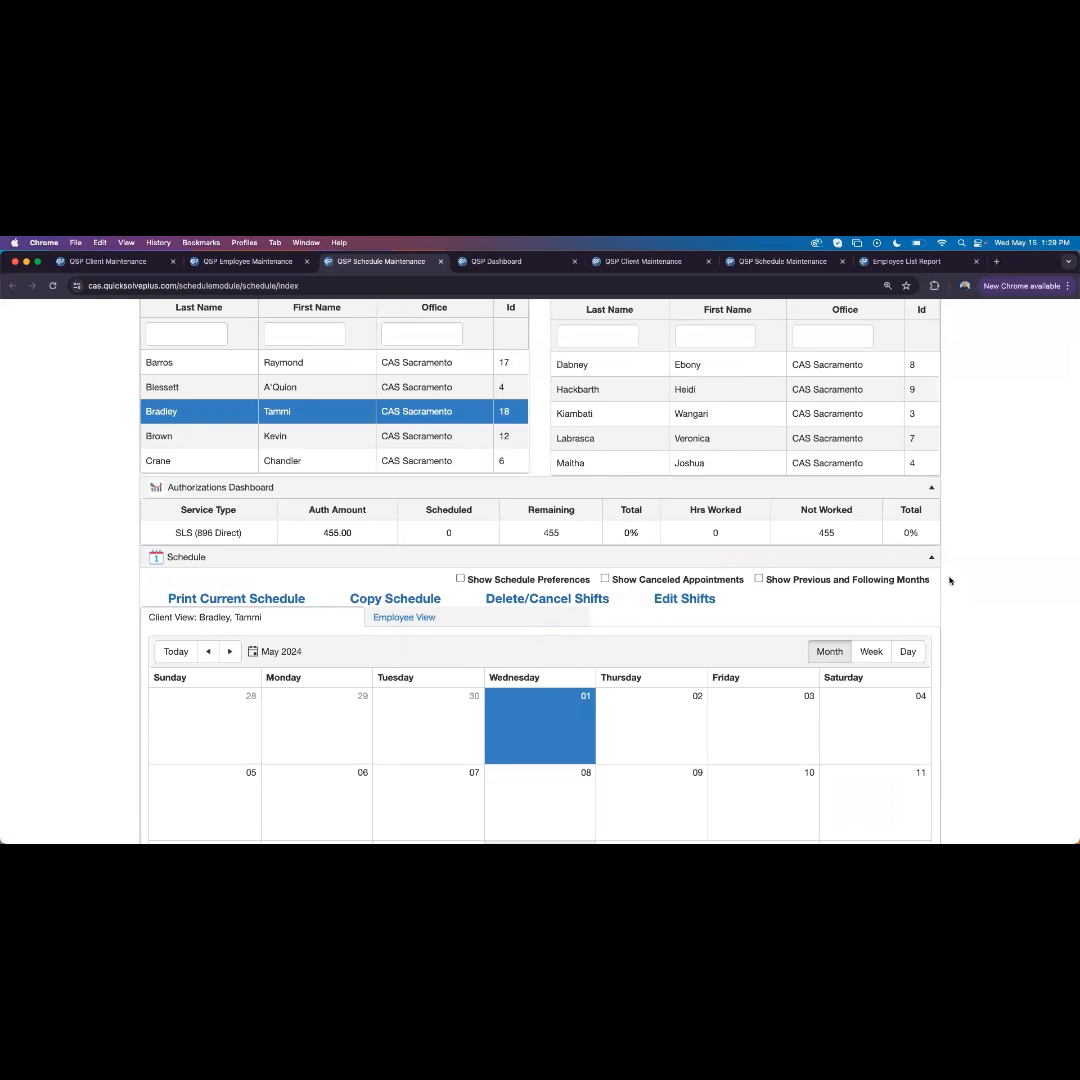
scroll(950, 580, down, 4)
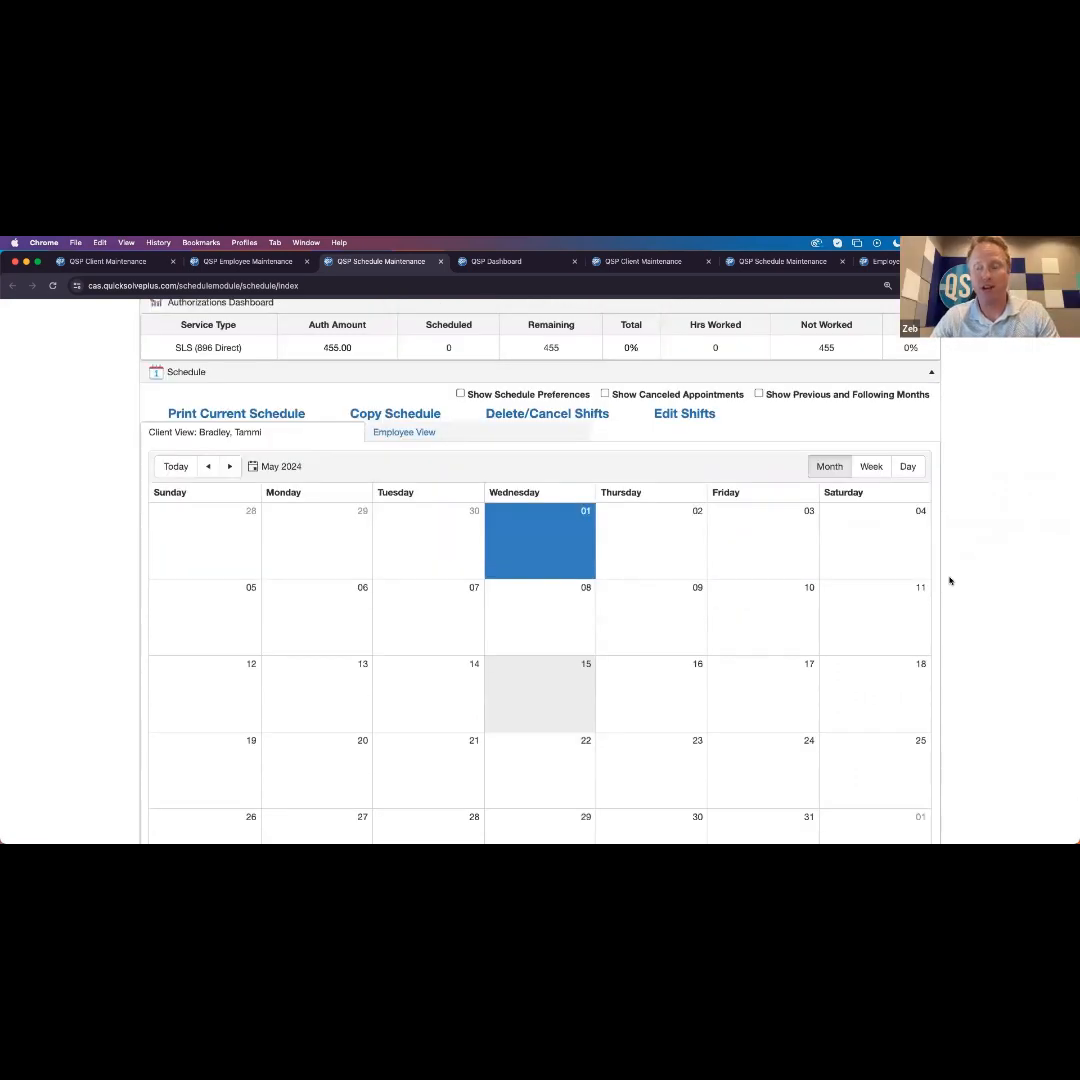
click(536, 615)
click(536, 545)
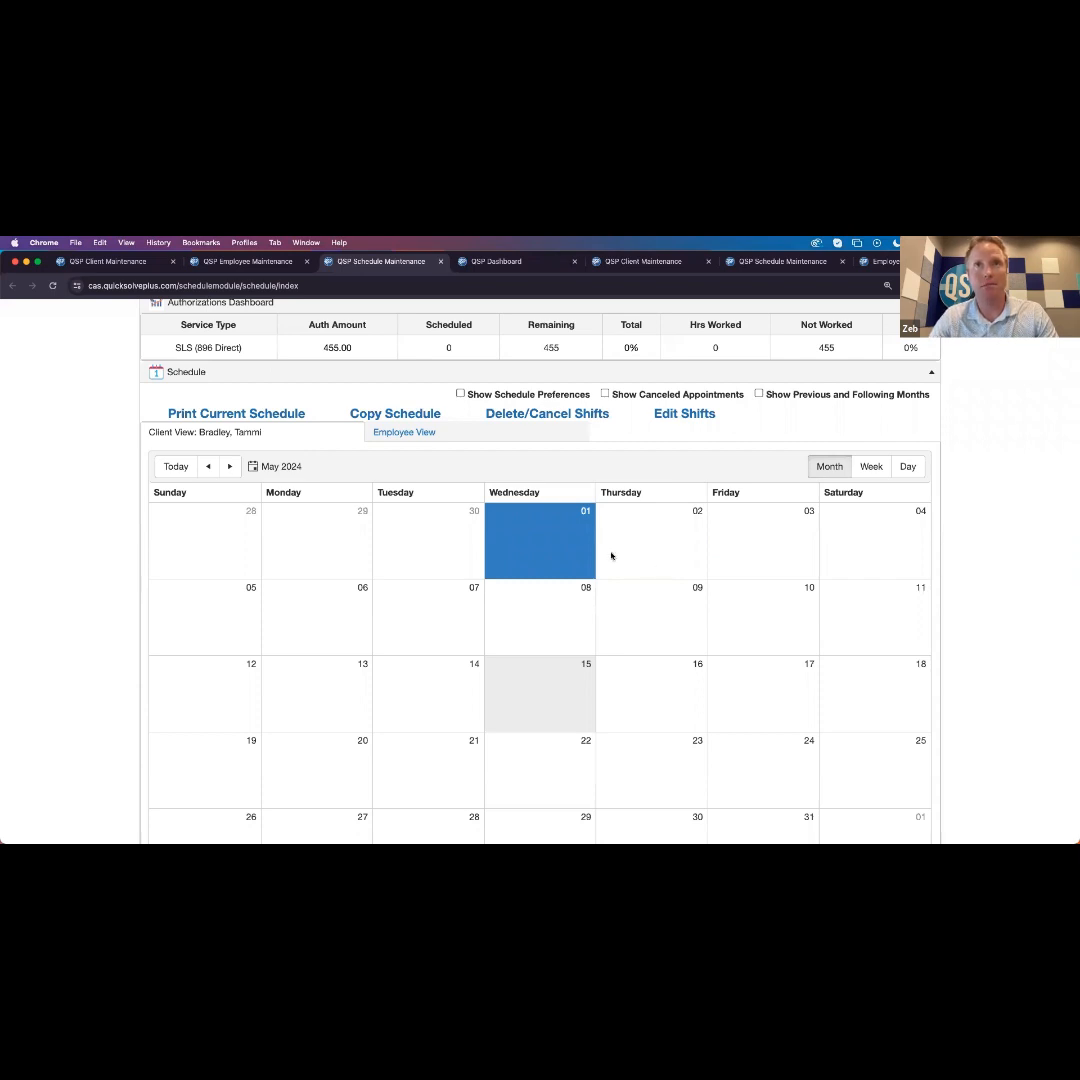
double_click(544, 552)
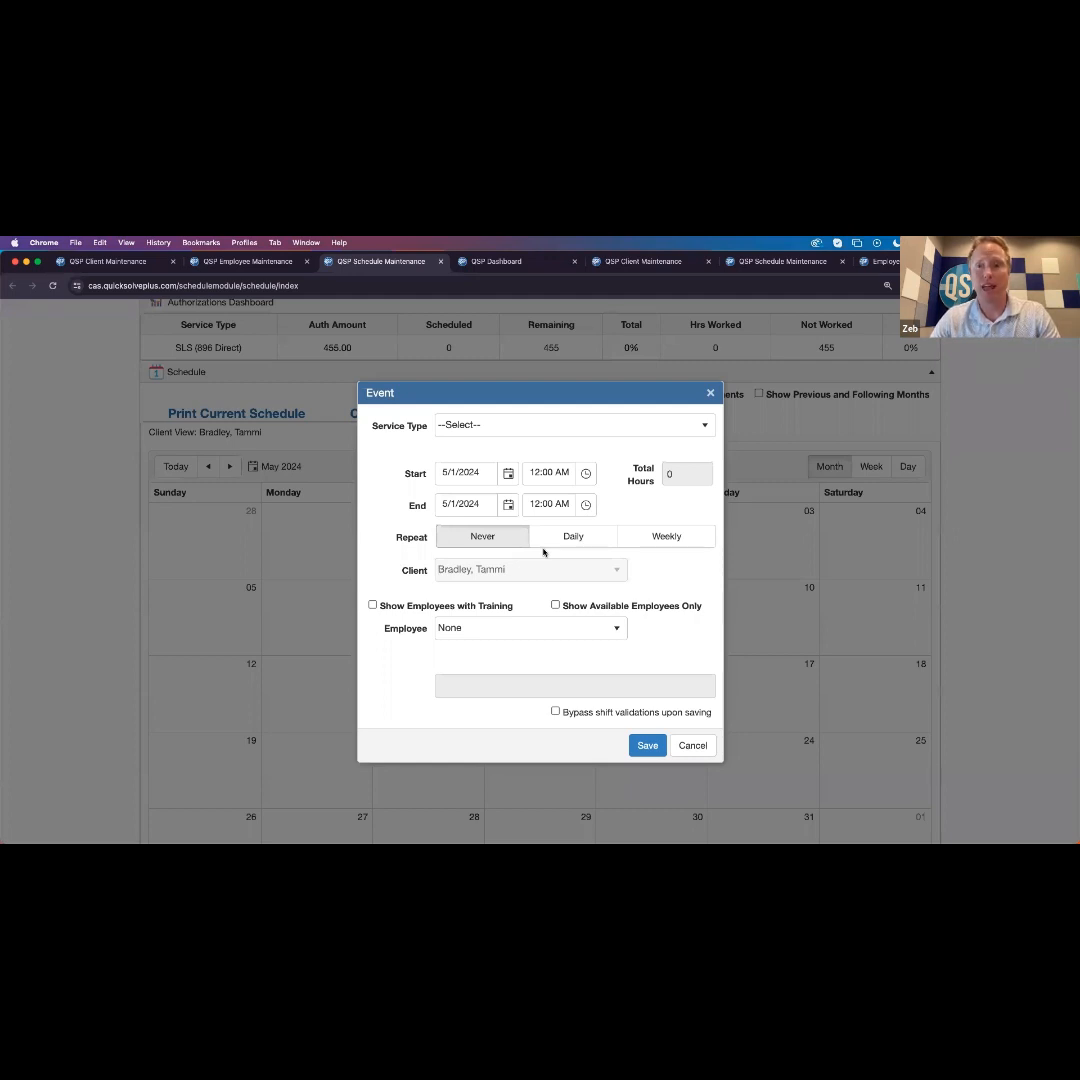
Set the event's Service Type to SLS and list the available service types again
click(541, 426)
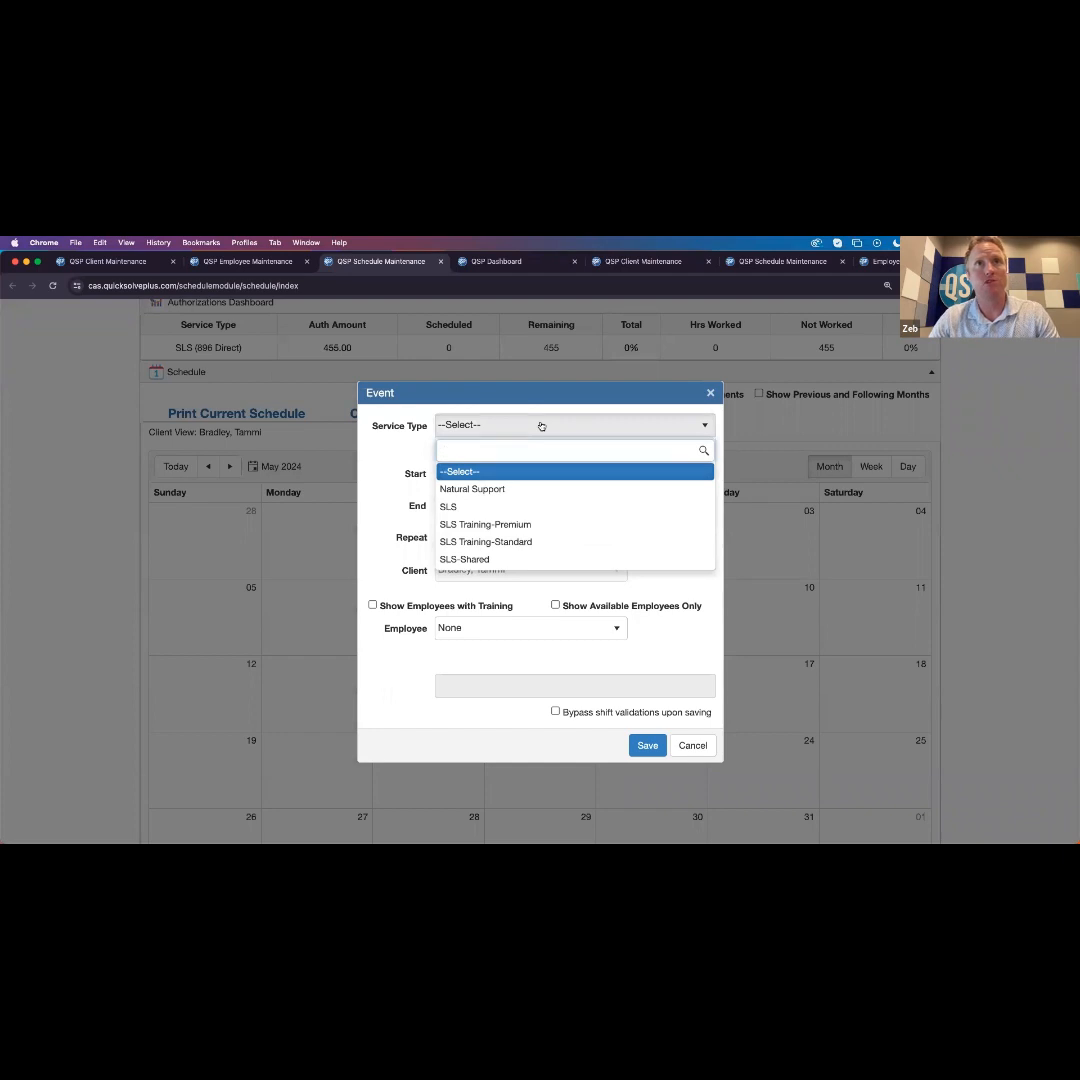
click(449, 508)
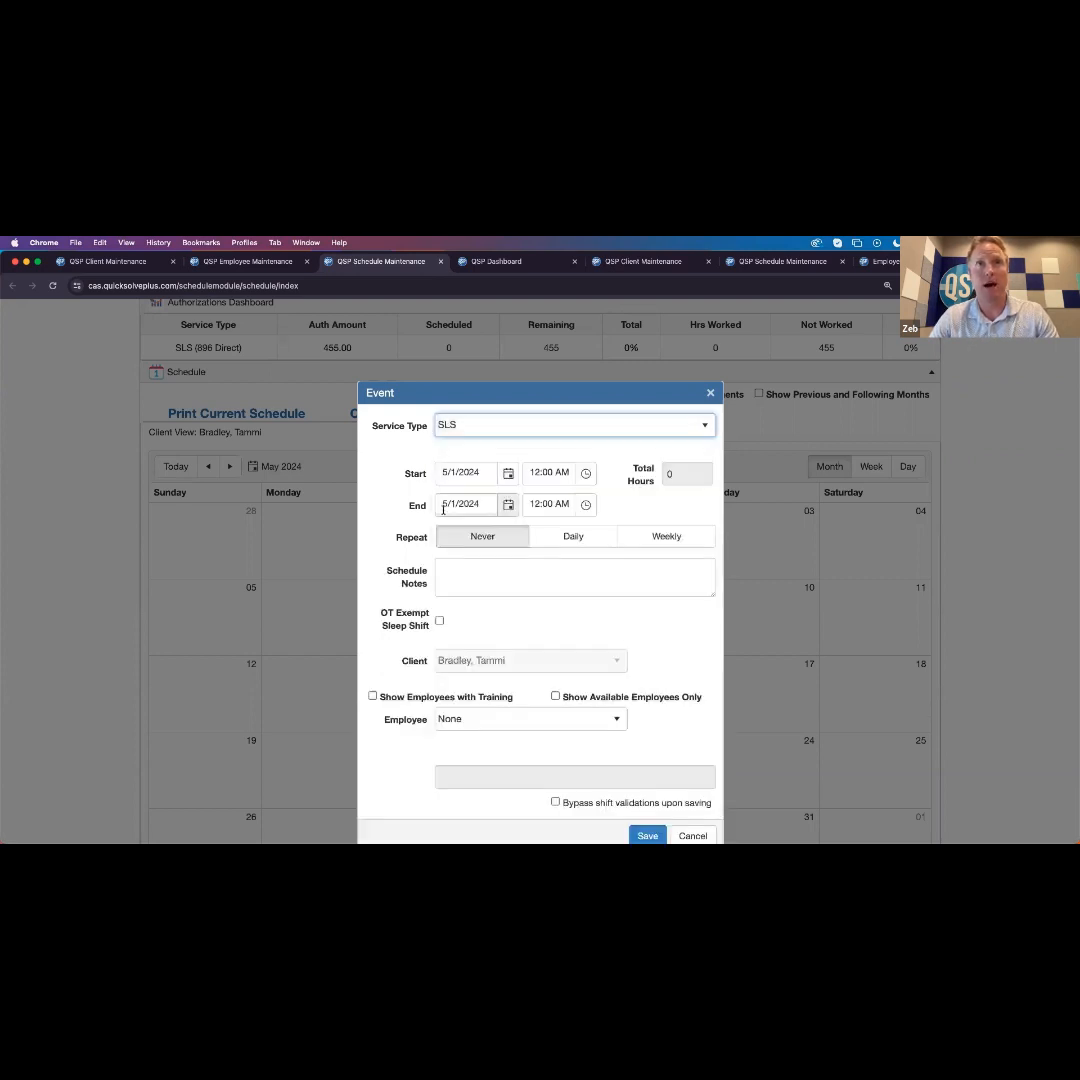
click(450, 426)
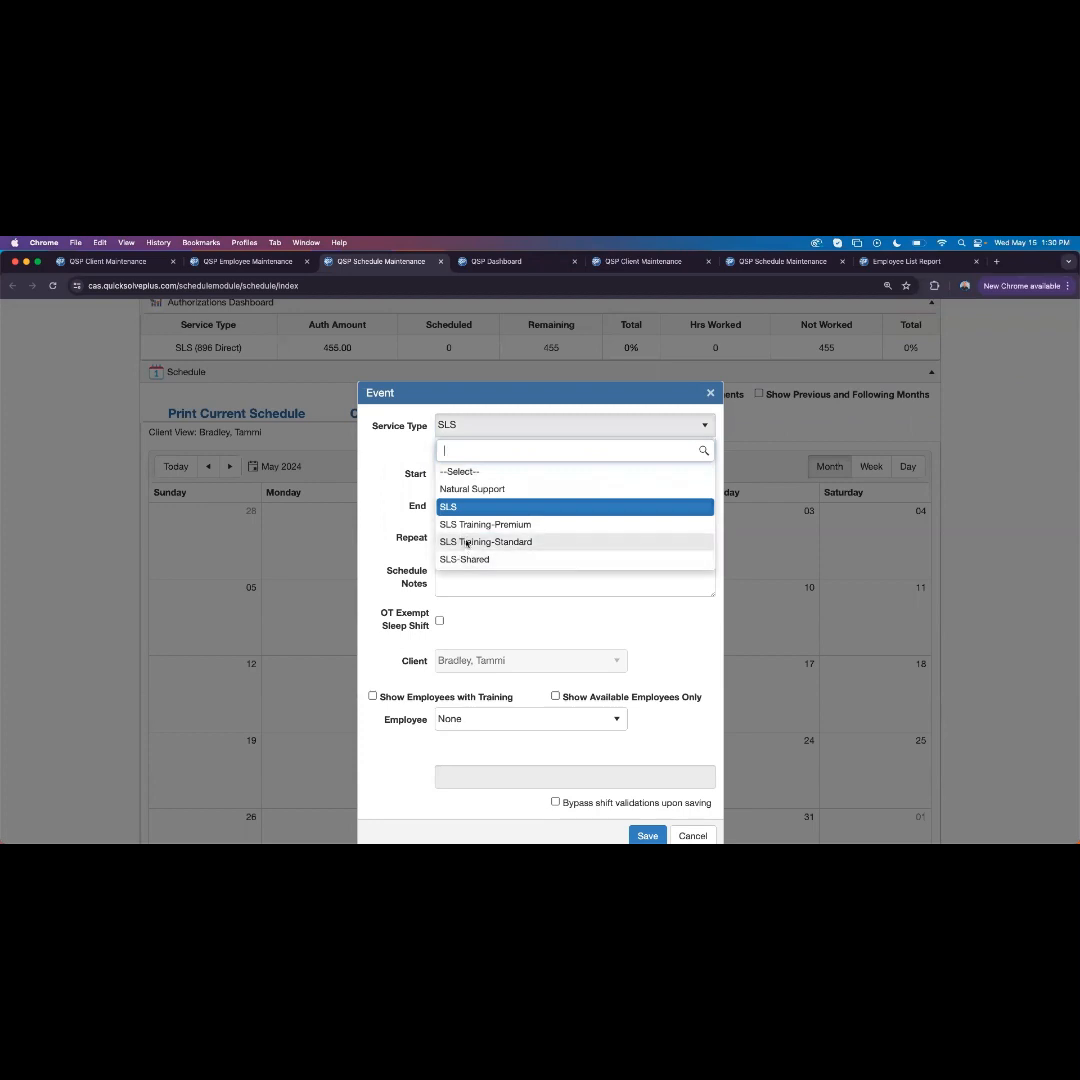